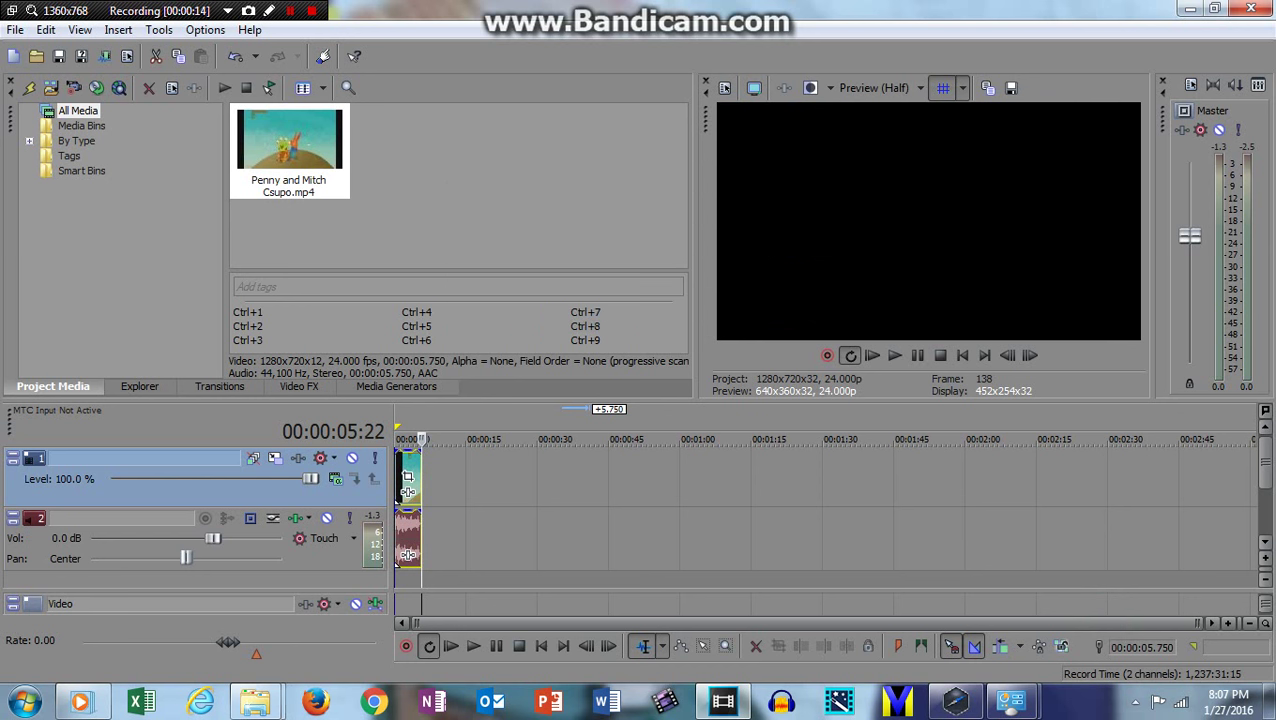
# Apply the Pinch/Punch video effect with the Medium Pinch preset to the clip on the timeline.
pyautogui.click(412, 462)
pyautogui.press('Home')
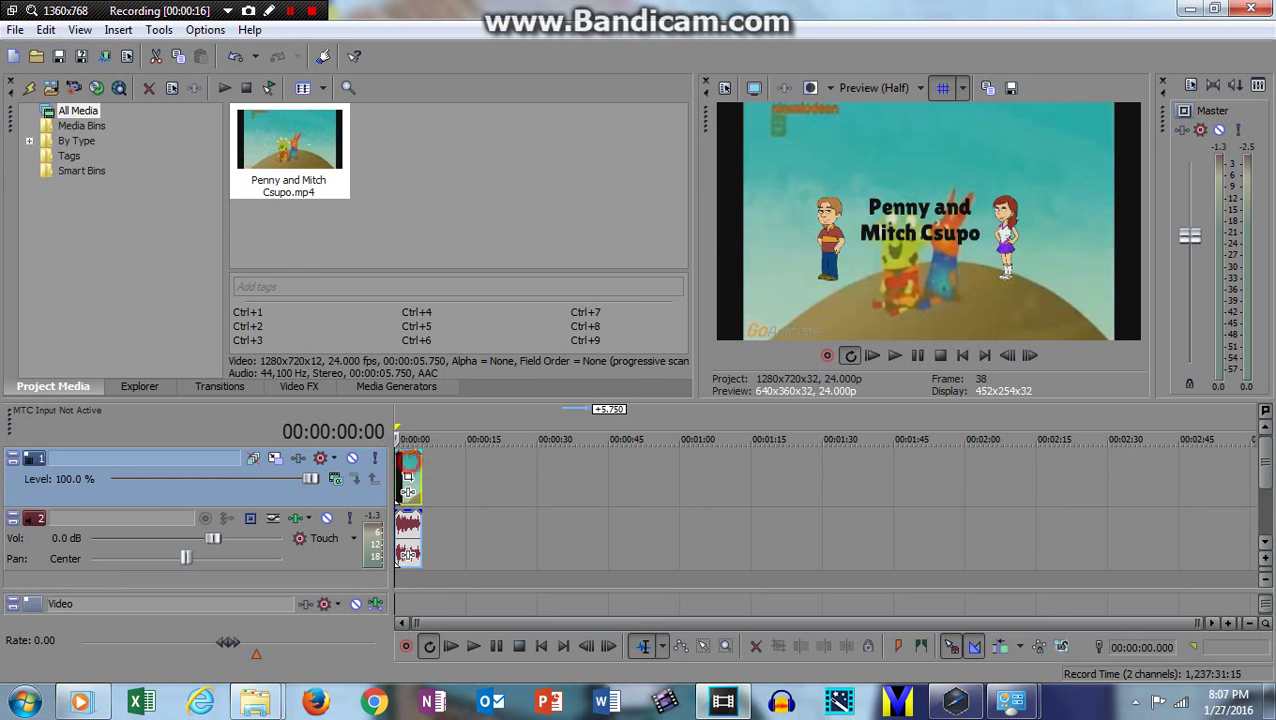
pyautogui.click(1228, 622)
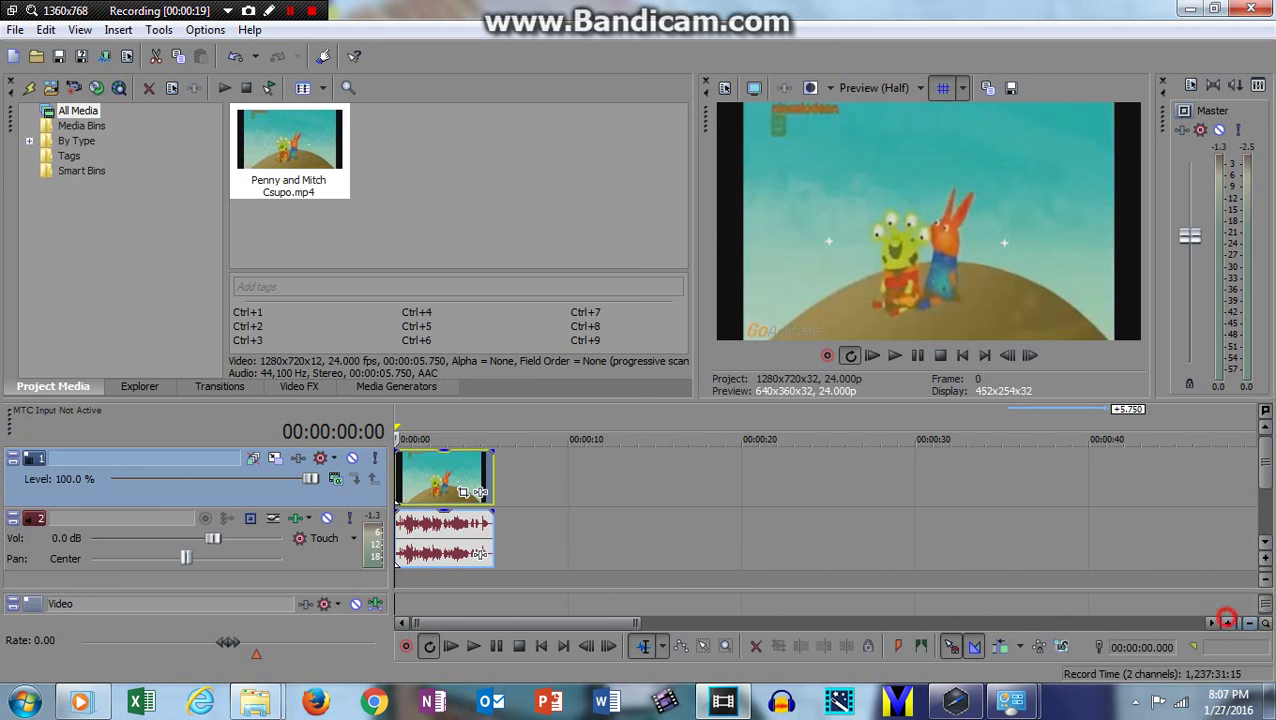
pyautogui.click(277, 388)
pyautogui.moveTo(224, 346); pyautogui.dragTo(226, 277)
pyautogui.click(103, 305)
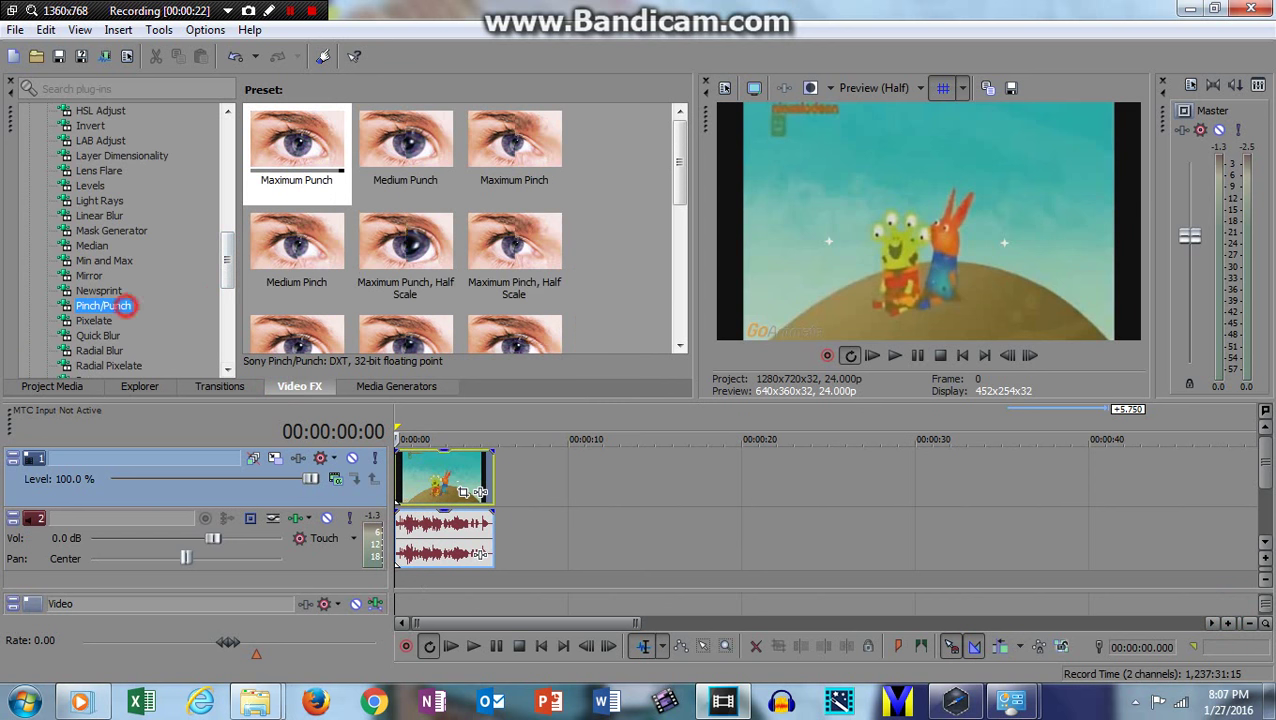
pyautogui.click(255, 265)
pyautogui.moveTo(463, 491); pyautogui.dragTo(463, 491)
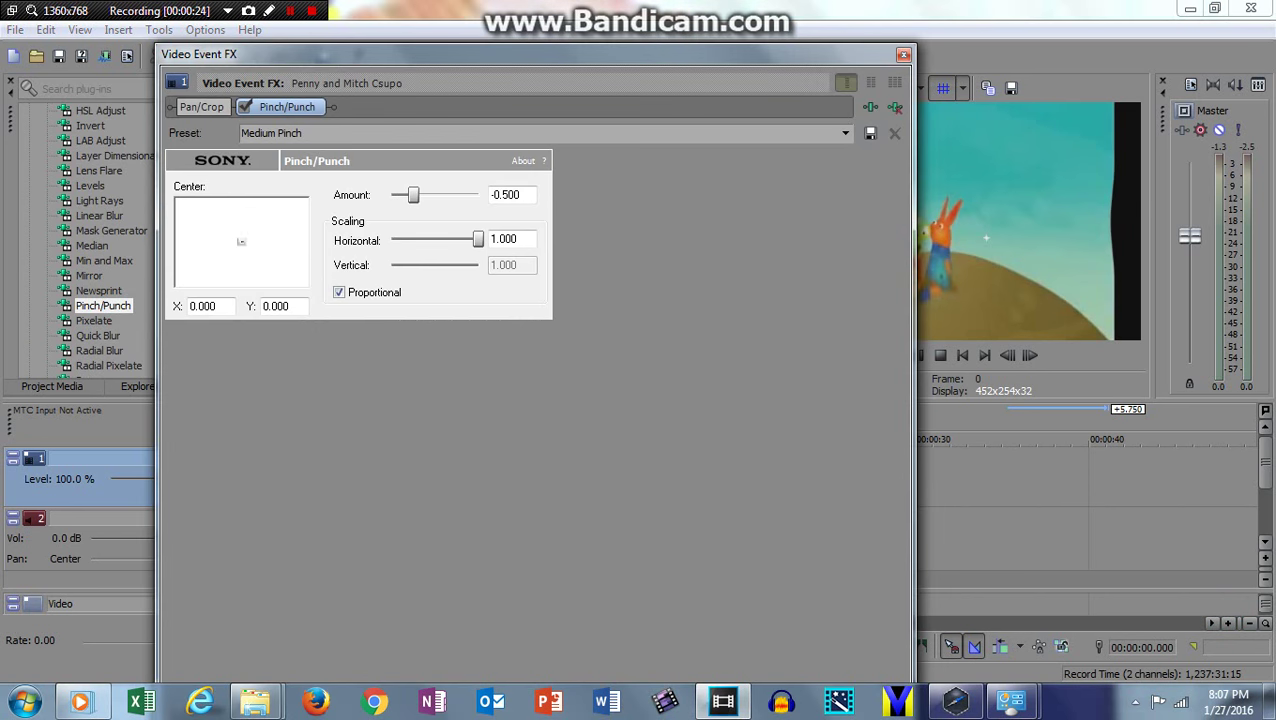
# Show the effect's keyframe timeline and add a Pinch/Punch keyframe at 00:00:02.000 with the Medium Pinch preset.
pyautogui.moveTo(709, 53); pyautogui.dragTo(721, 10)
pyautogui.click(226, 667)
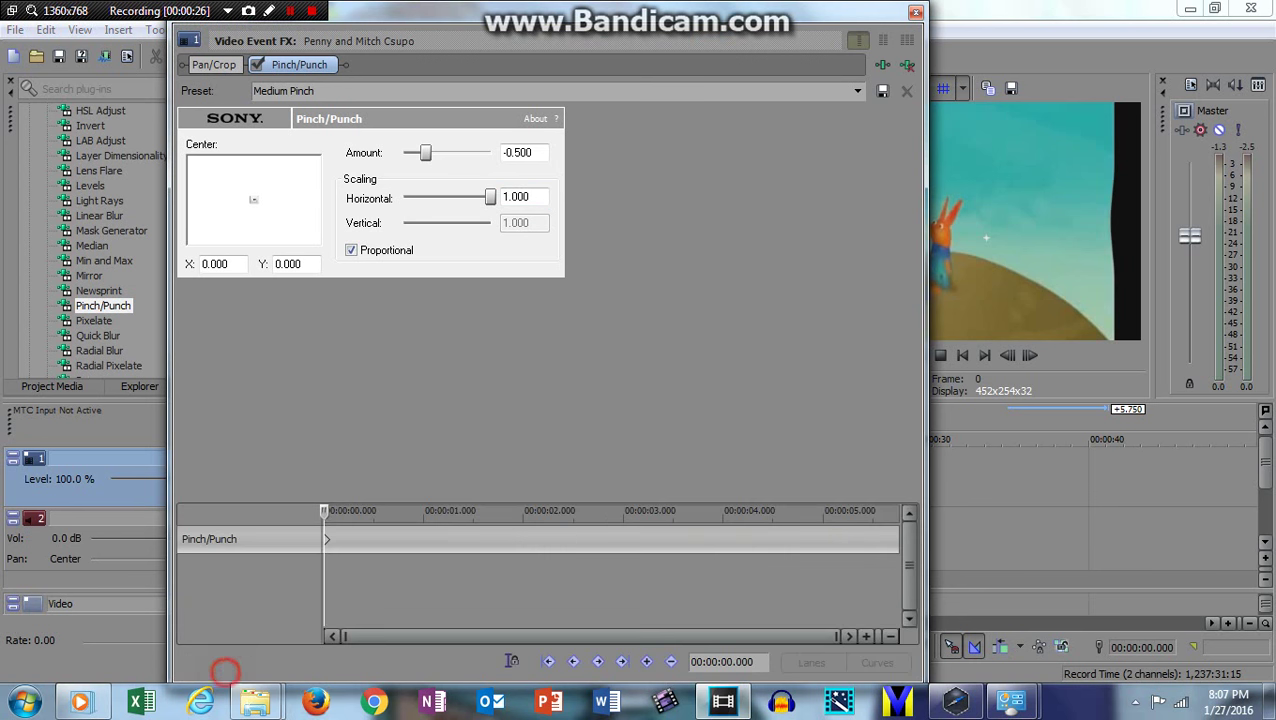
pyautogui.moveTo(325, 512); pyautogui.dragTo(522, 512)
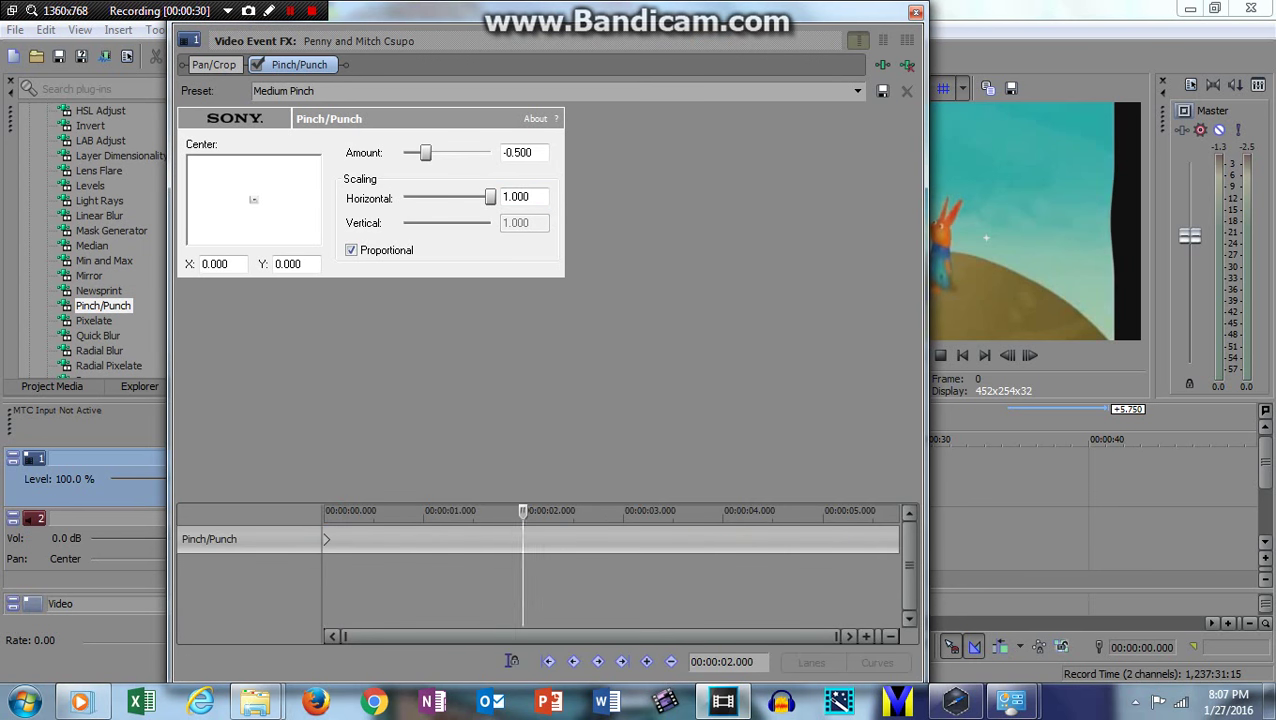
pyautogui.click(855, 91)
pyautogui.click(797, 139)
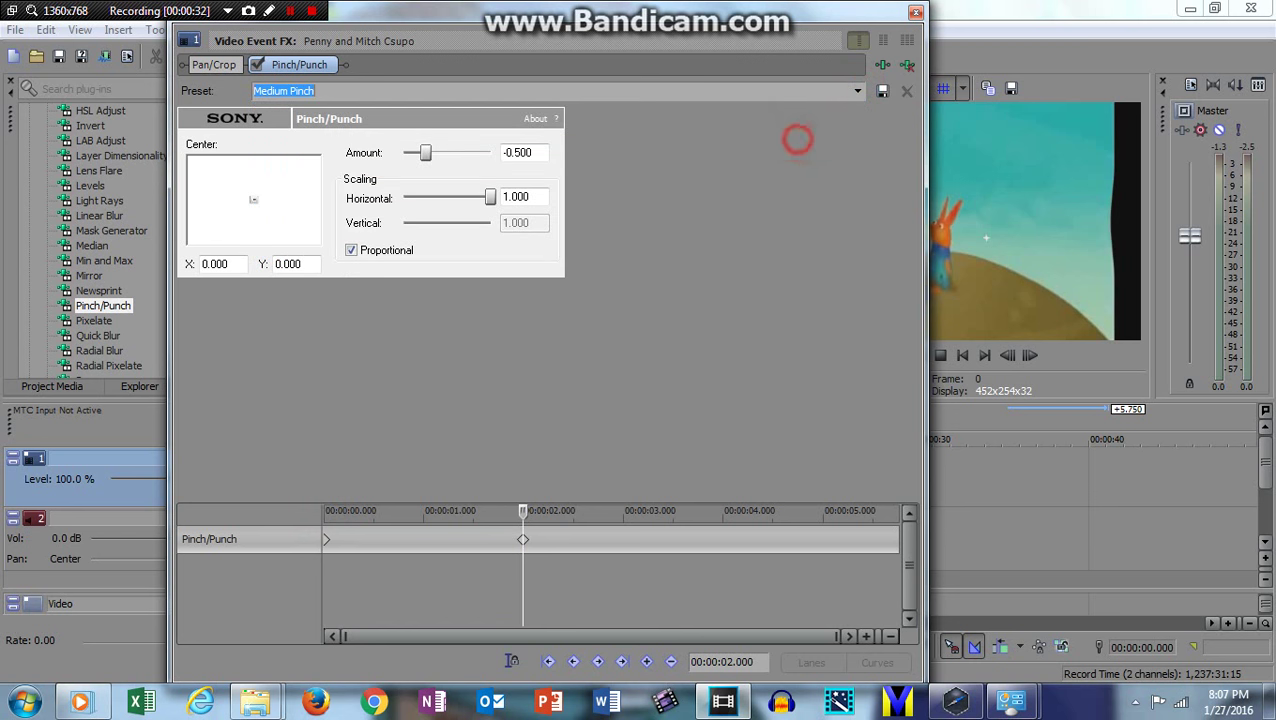
# Add Pinch/Punch keyframes at 00:00:03.000 and 00:00:03.625, both with the Maximum Punch preset.
pyautogui.moveTo(522, 512); pyautogui.dragTo(623, 512)
pyautogui.click(623, 512)
pyautogui.click(857, 91)
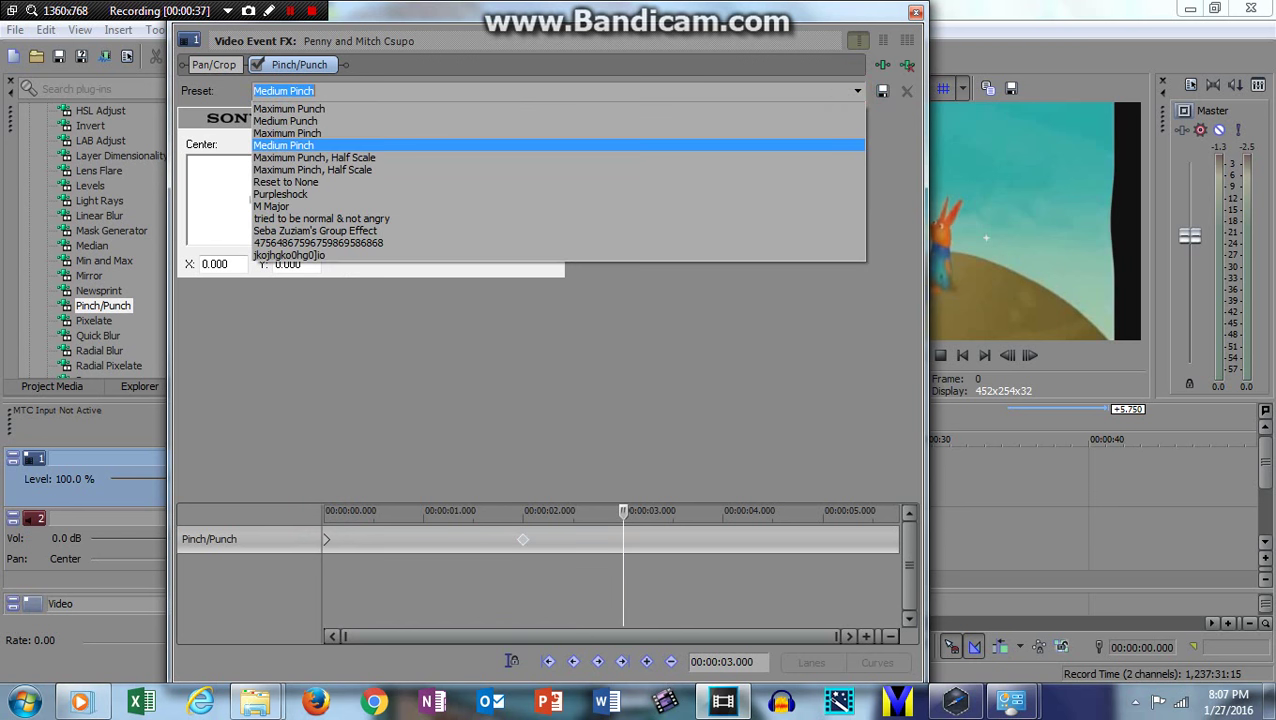
pyautogui.click(761, 106)
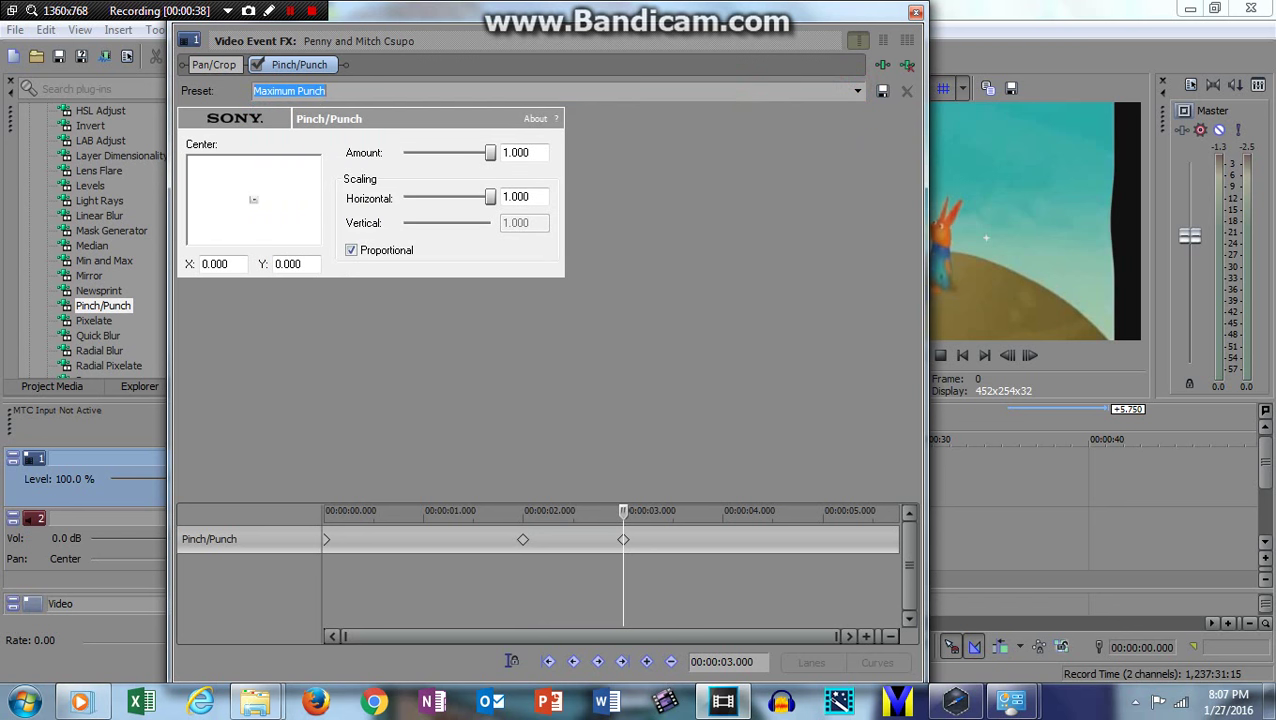
pyautogui.moveTo(622, 519); pyautogui.dragTo(685, 519)
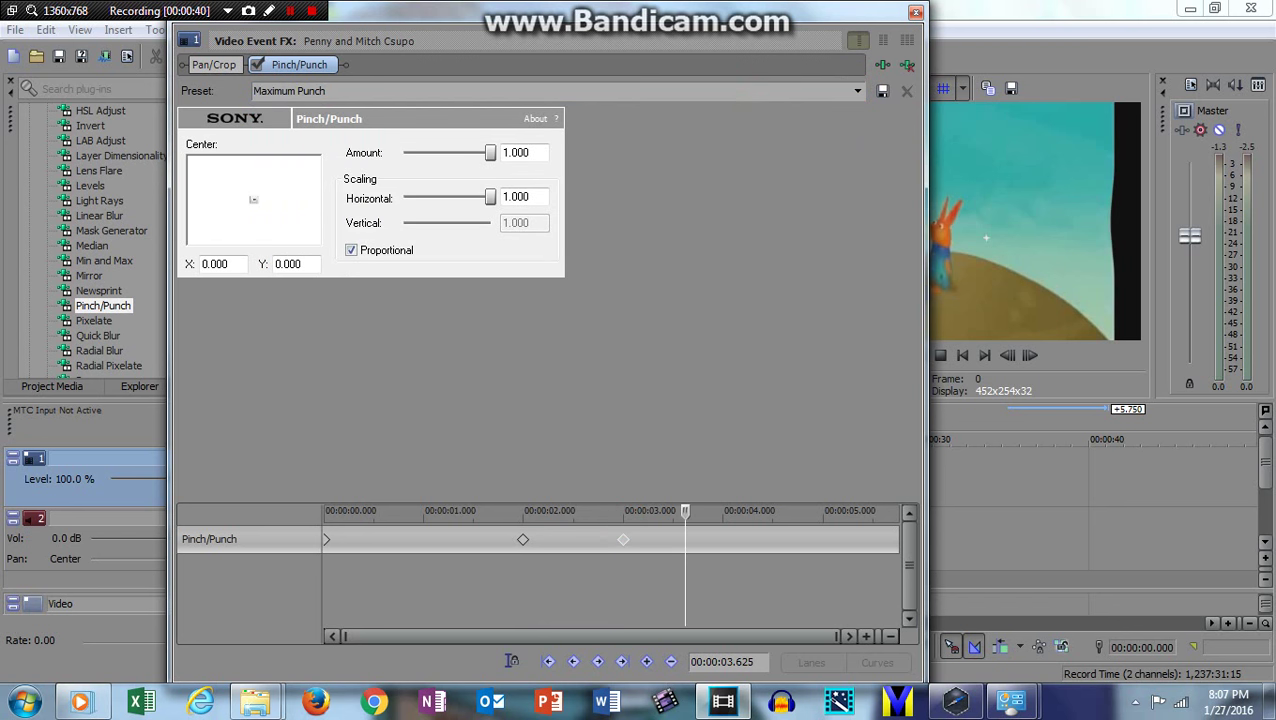
pyautogui.click(857, 91)
pyautogui.click(825, 108)
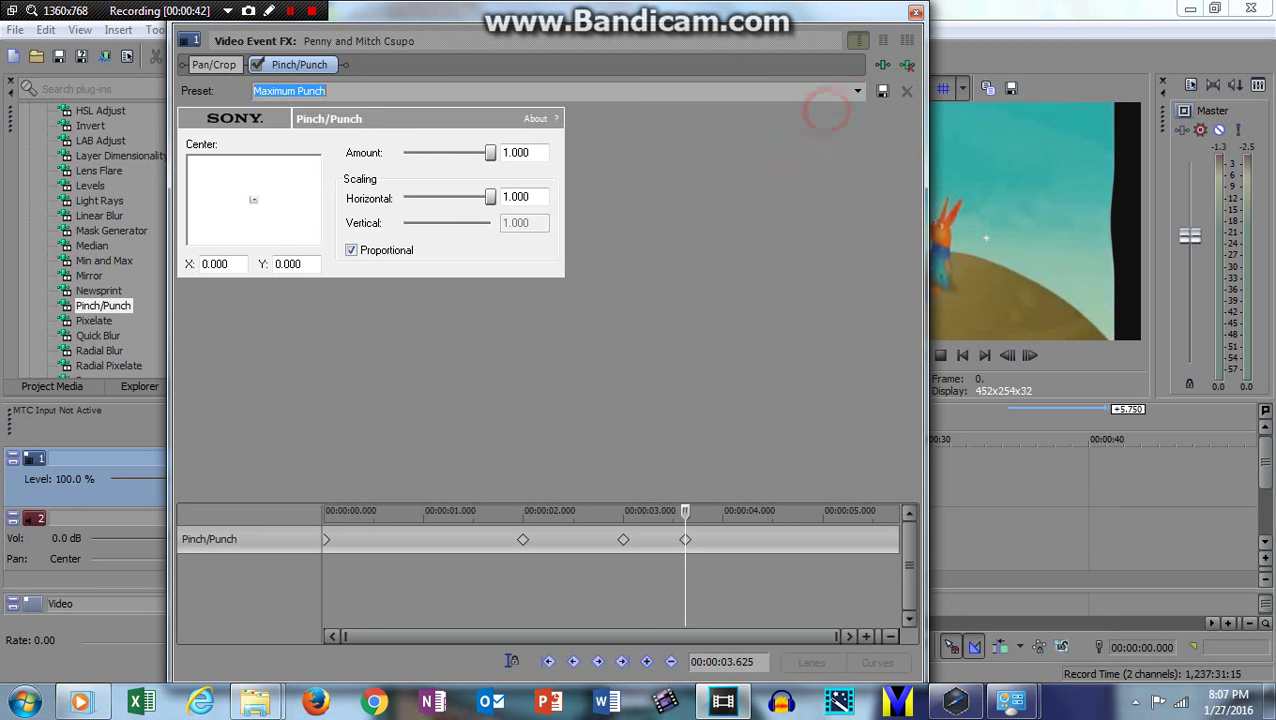
# Add a Pinch/Punch keyframe at 00:00:05.417 with the Maximum Pinch, Half Scale preset and close the effect settings.
pyautogui.moveTo(685, 512); pyautogui.dragTo(868, 512)
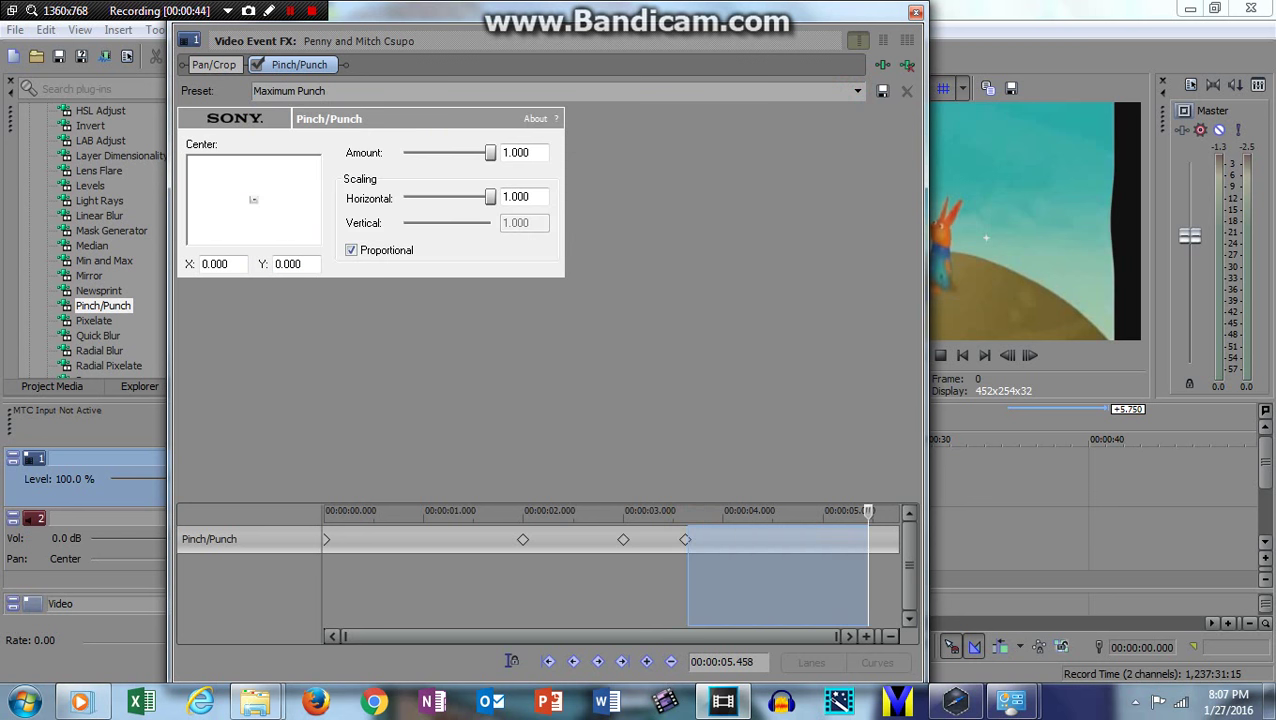
pyautogui.click(857, 91)
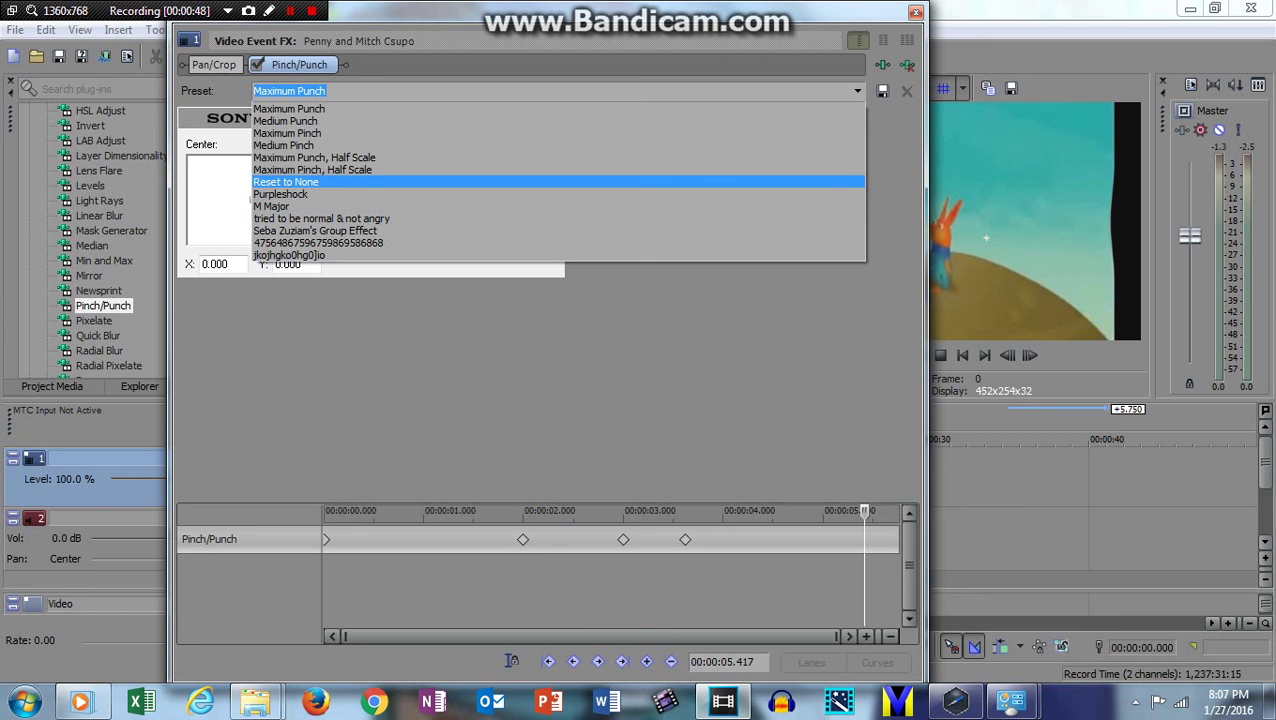
pyautogui.click(731, 170)
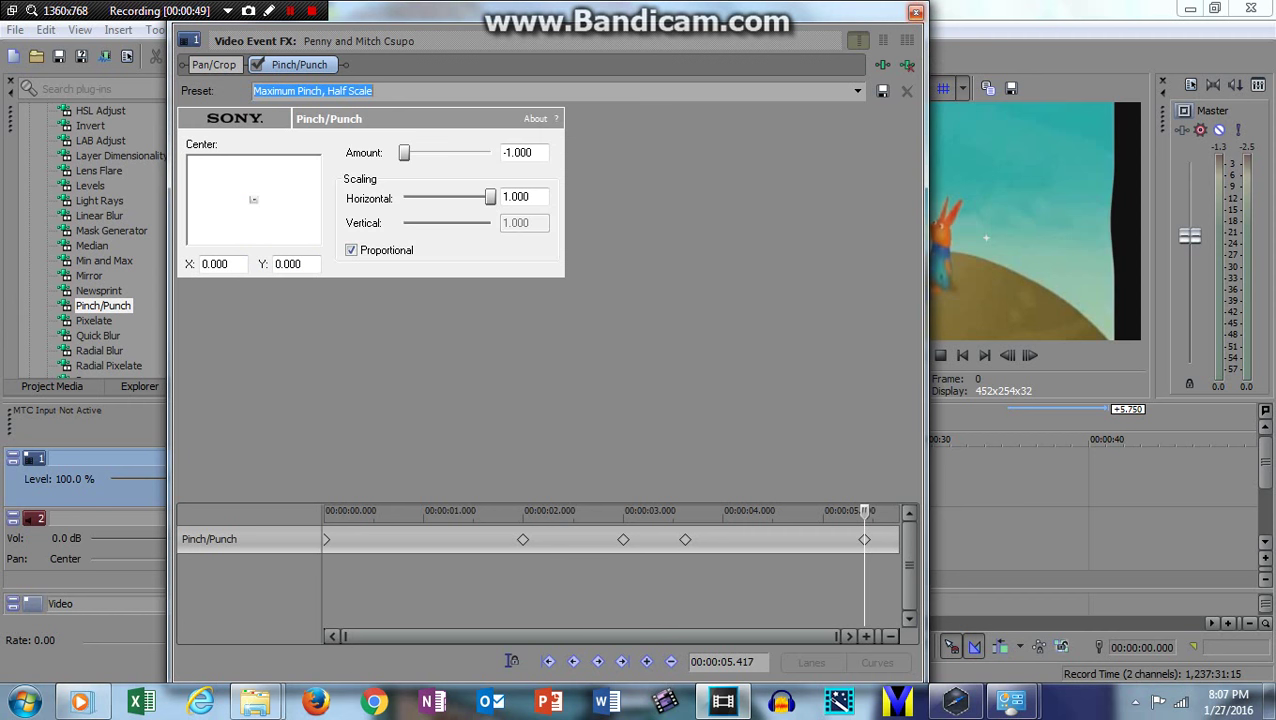
pyautogui.click(915, 12)
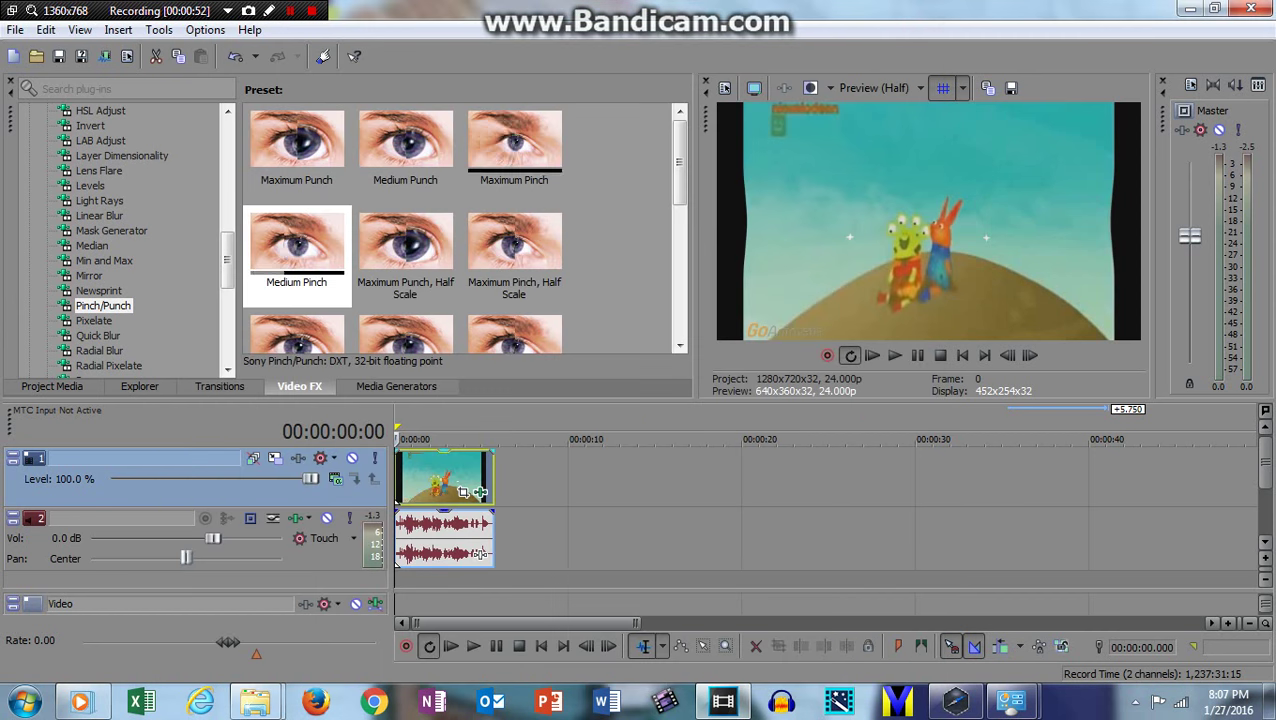
# Add an HSL Adjust effect with the Invert Color preset to the clip, plus a second HSL Adjust with the (Default) preset.
pyautogui.moveTo(228, 262); pyautogui.dragTo(228, 210)
pyautogui.click(100, 275)
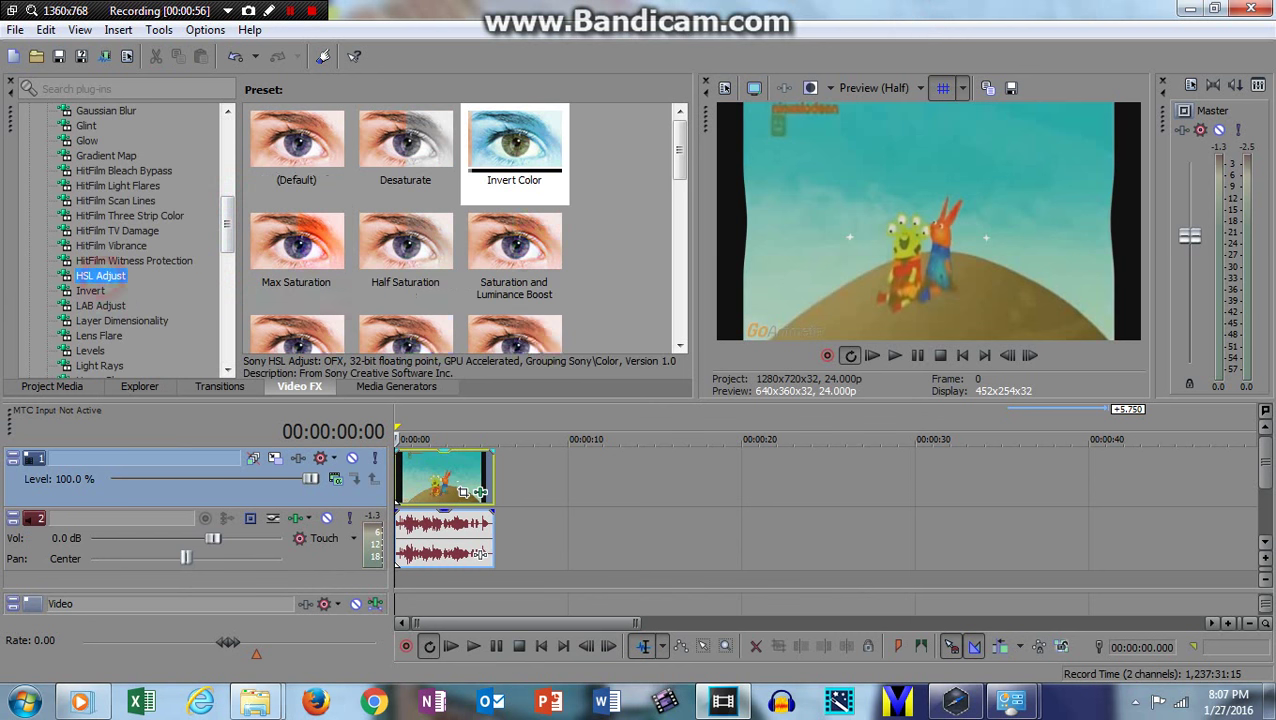
pyautogui.click(514, 150)
pyautogui.doubleClick(514, 150)
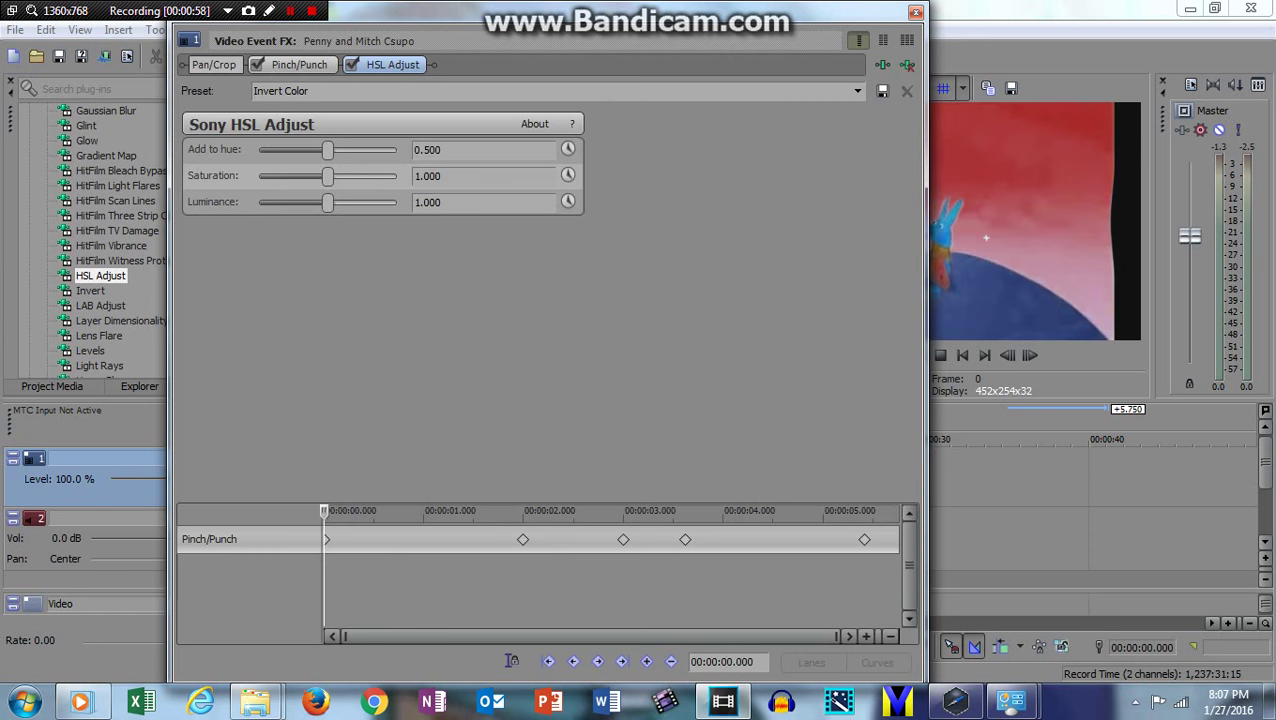
pyautogui.moveTo(512, 12); pyautogui.dragTo(409, 311)
pyautogui.doubleClick(298, 142)
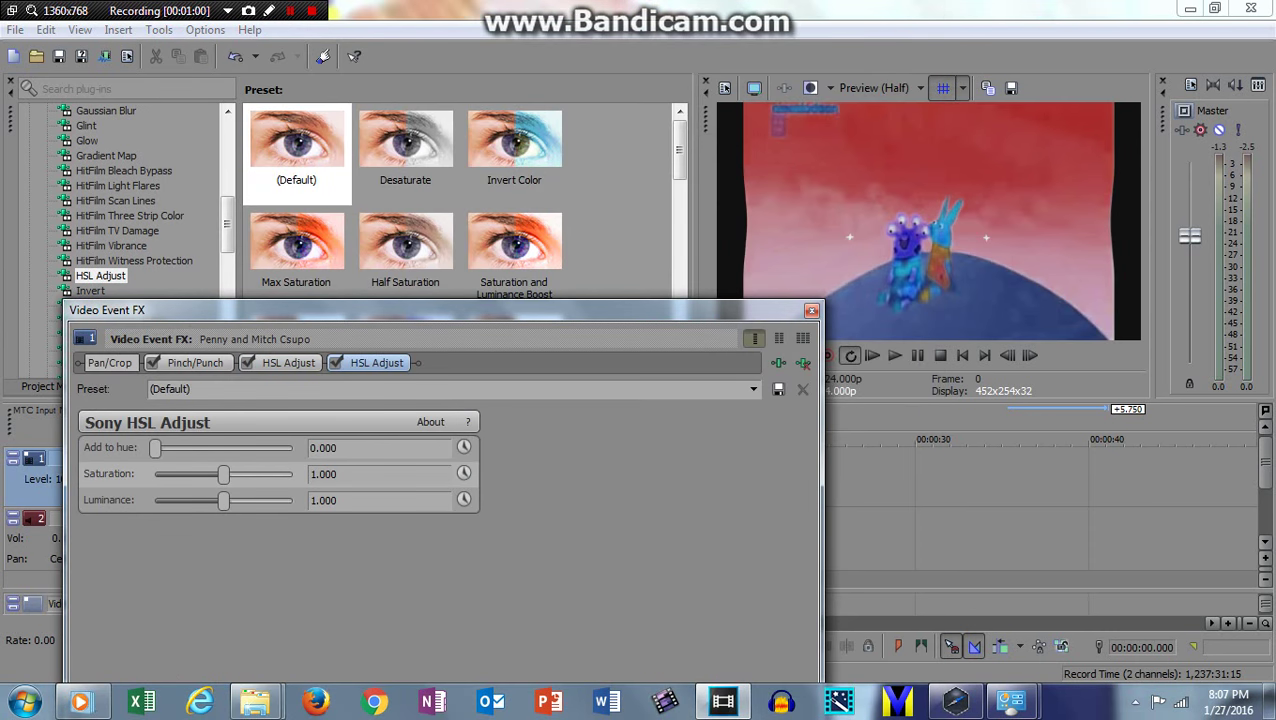
# Animate the second HSL Adjust's Add to hue, applying the Invert Color 456 preset at the fourth Pinch/Punch keyframe, and close the effect settings.
pyautogui.moveTo(488, 313); pyautogui.dragTo(628, 96)
pyautogui.click(604, 229)
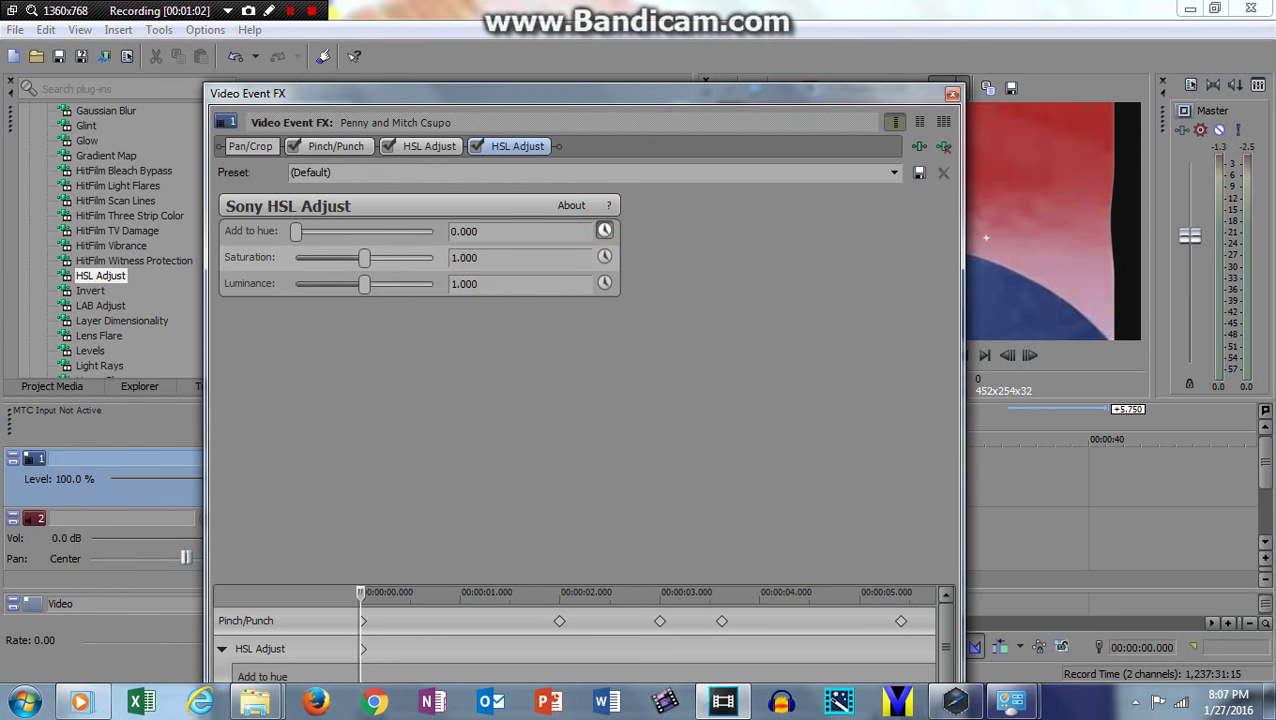
pyautogui.moveTo(362, 600); pyautogui.dragTo(721, 600)
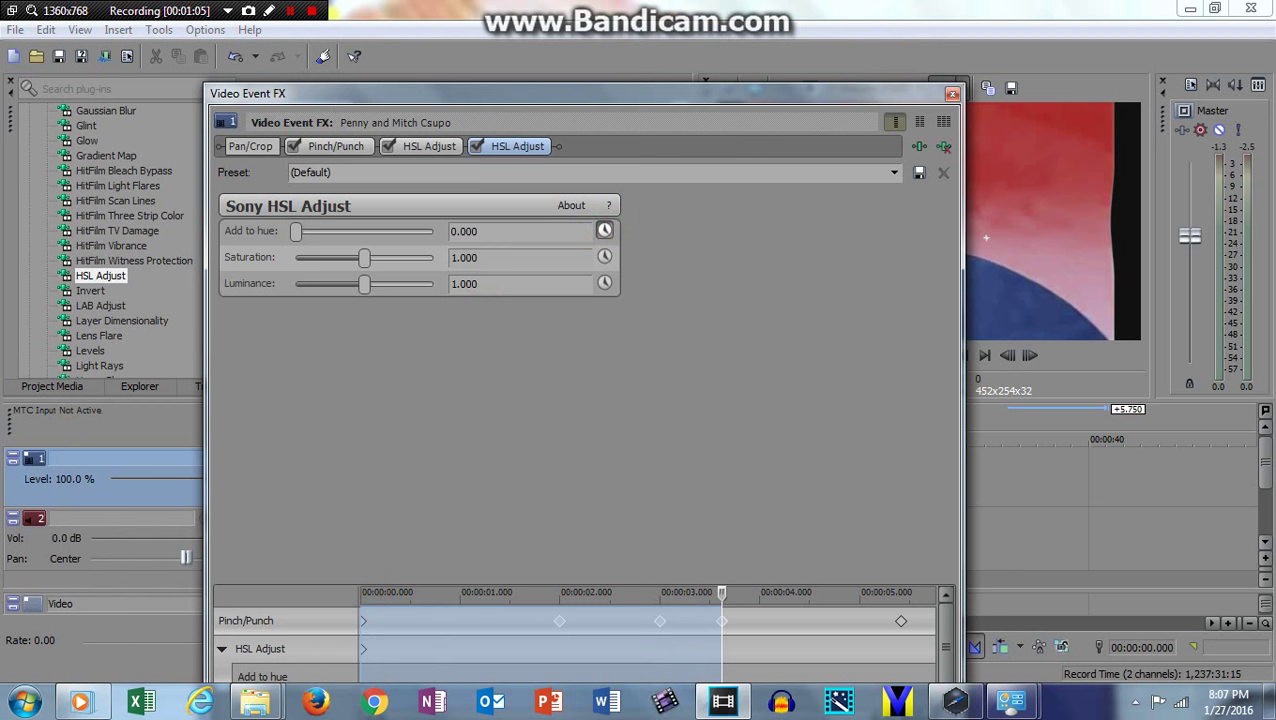
pyautogui.click(721, 610)
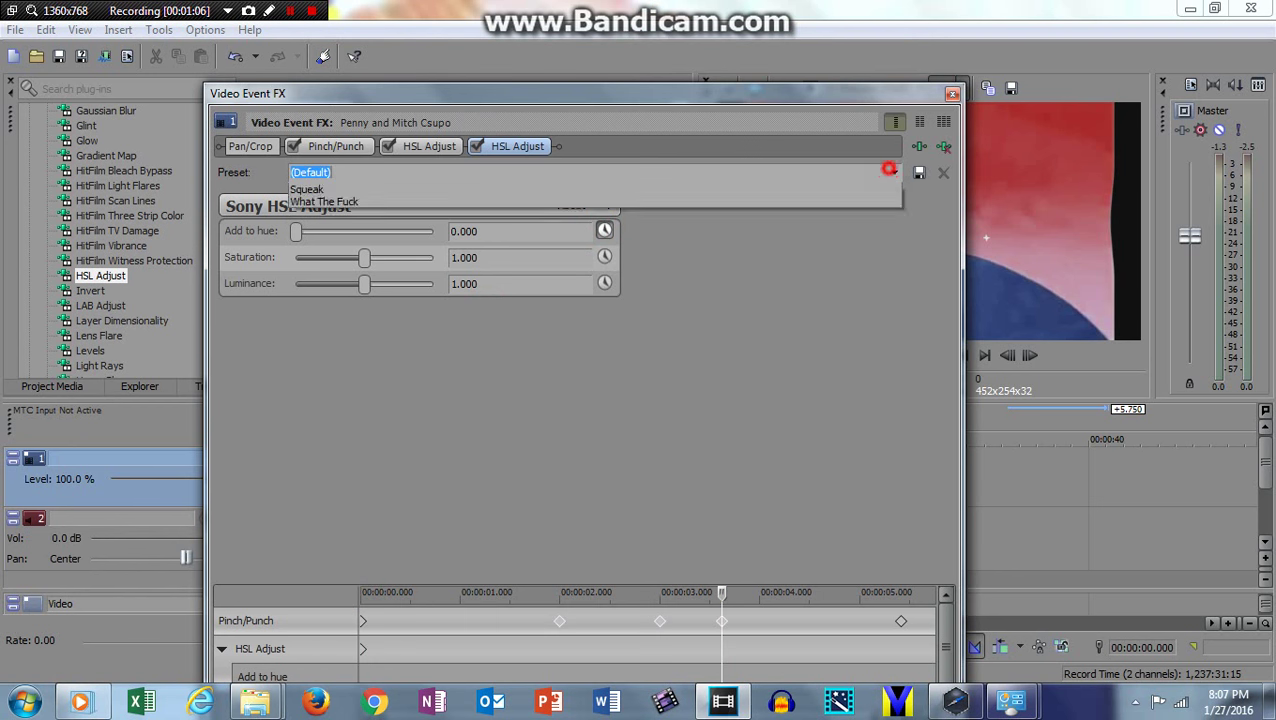
pyautogui.click(890, 171)
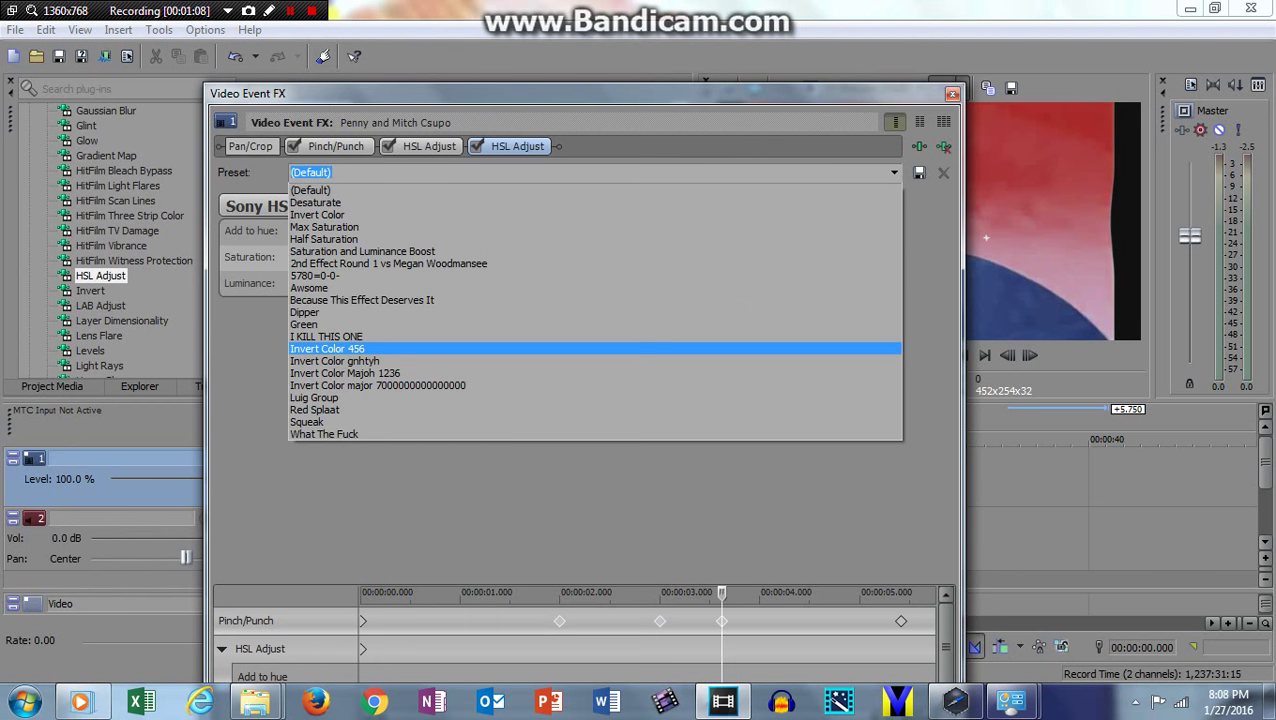
pyautogui.click(704, 348)
pyautogui.moveTo(726, 97); pyautogui.dragTo(551, 515)
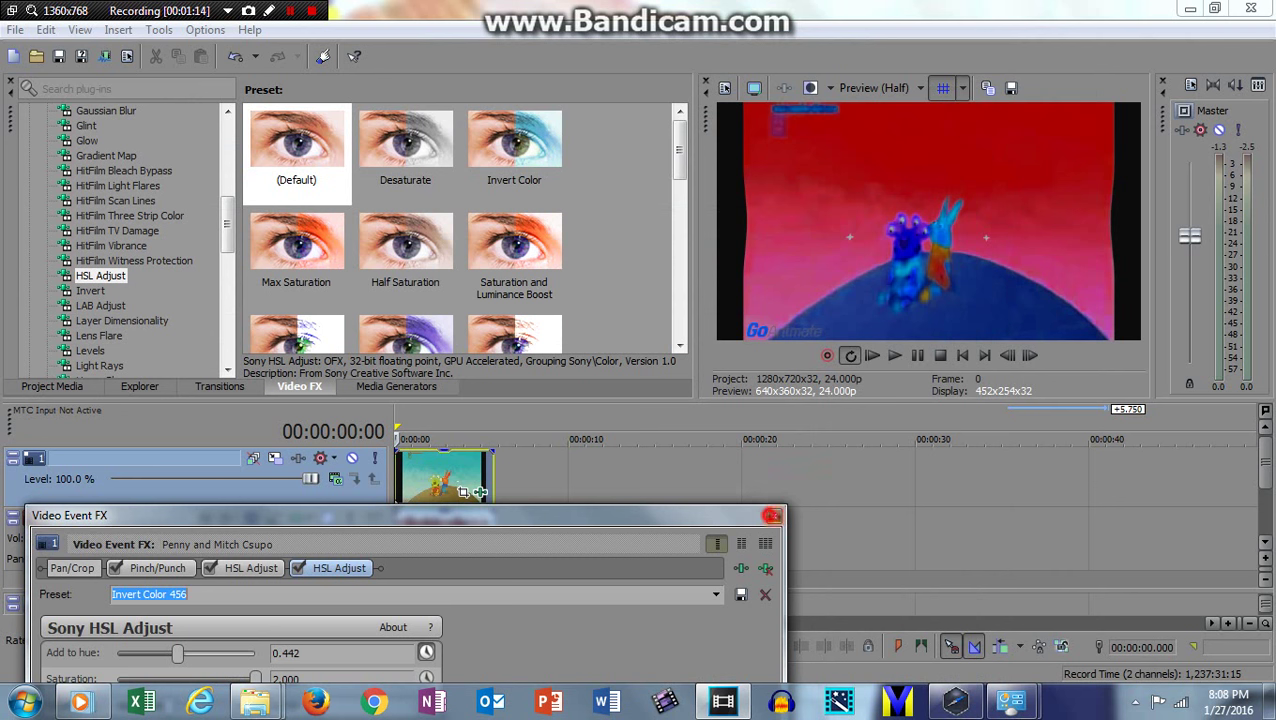
pyautogui.click(774, 515)
# Add ExpressFX Chorus with the [Sys] Guitar preset to the clip's audio and play back the result.
pyautogui.click(480, 553)
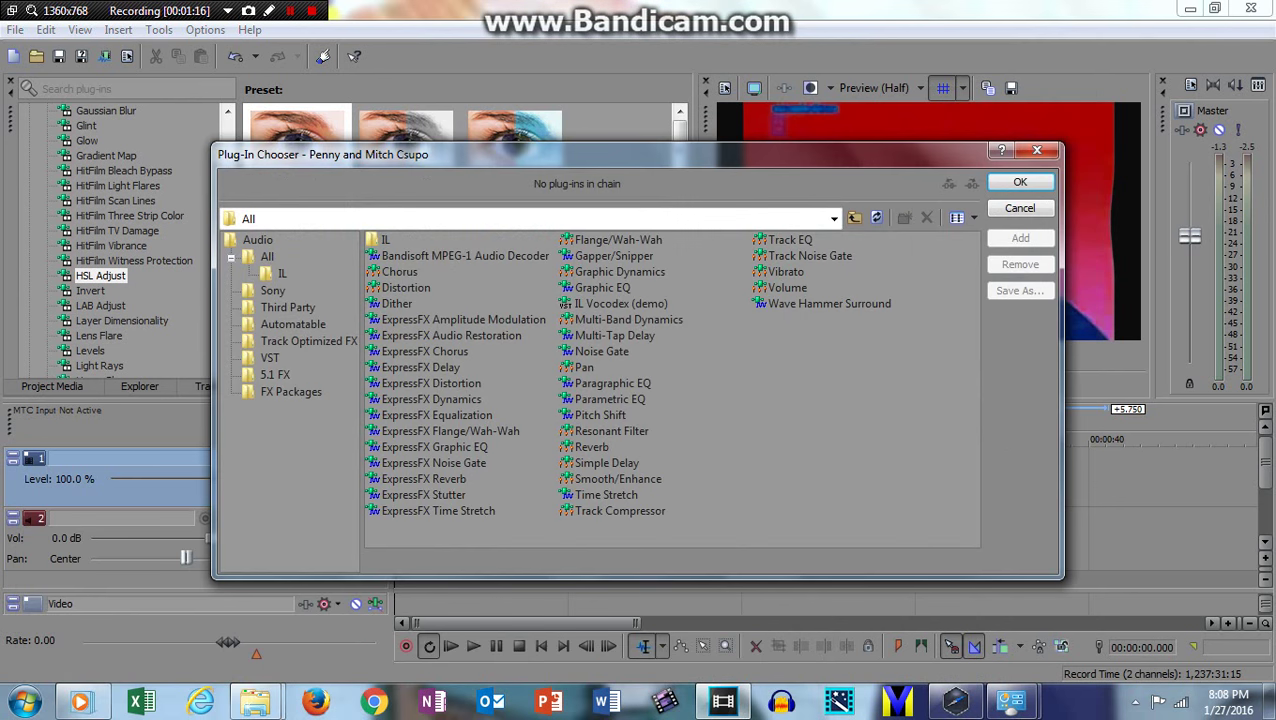
pyautogui.click(424, 351)
pyautogui.click(1020, 238)
pyautogui.click(1019, 182)
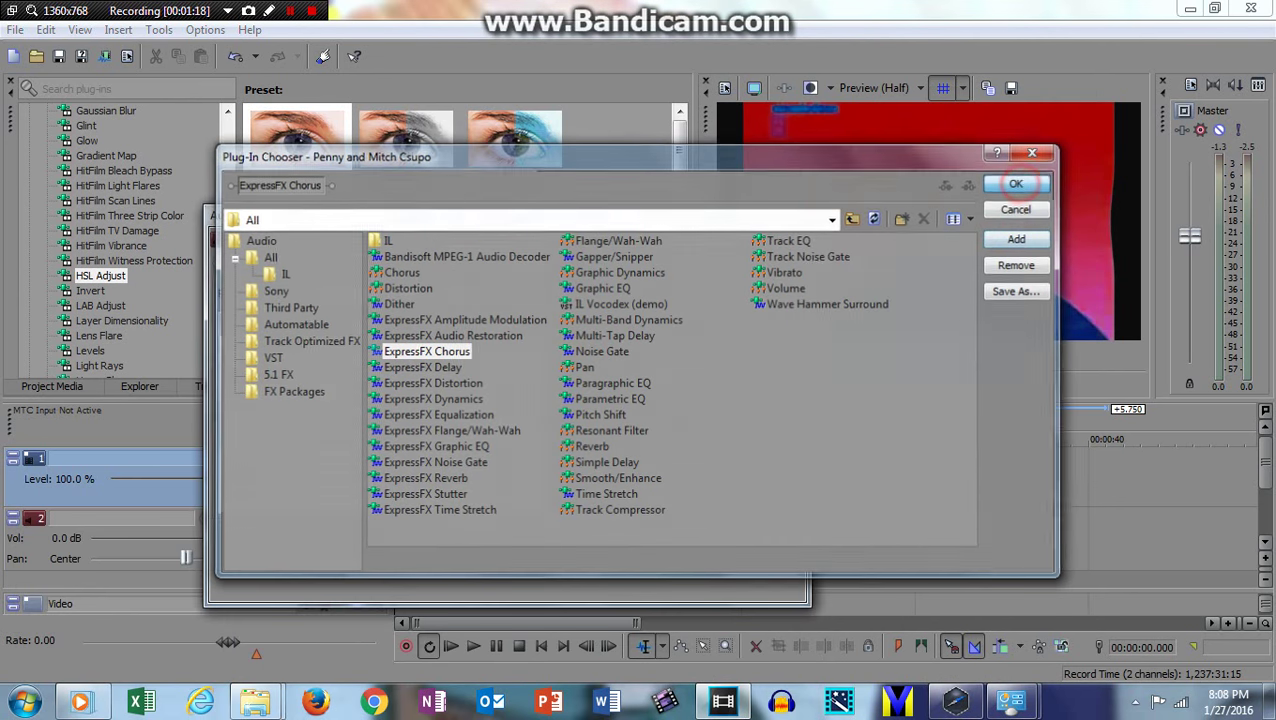
pyautogui.click(456, 292)
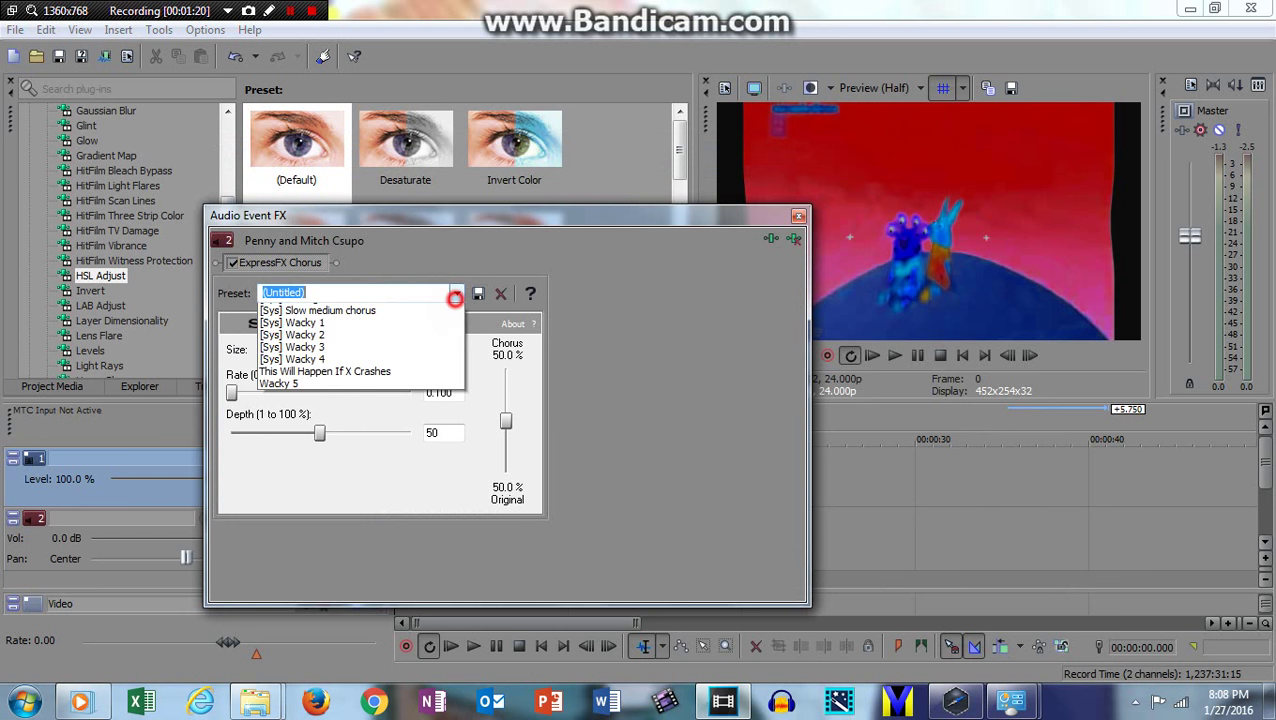
pyautogui.click(324, 372)
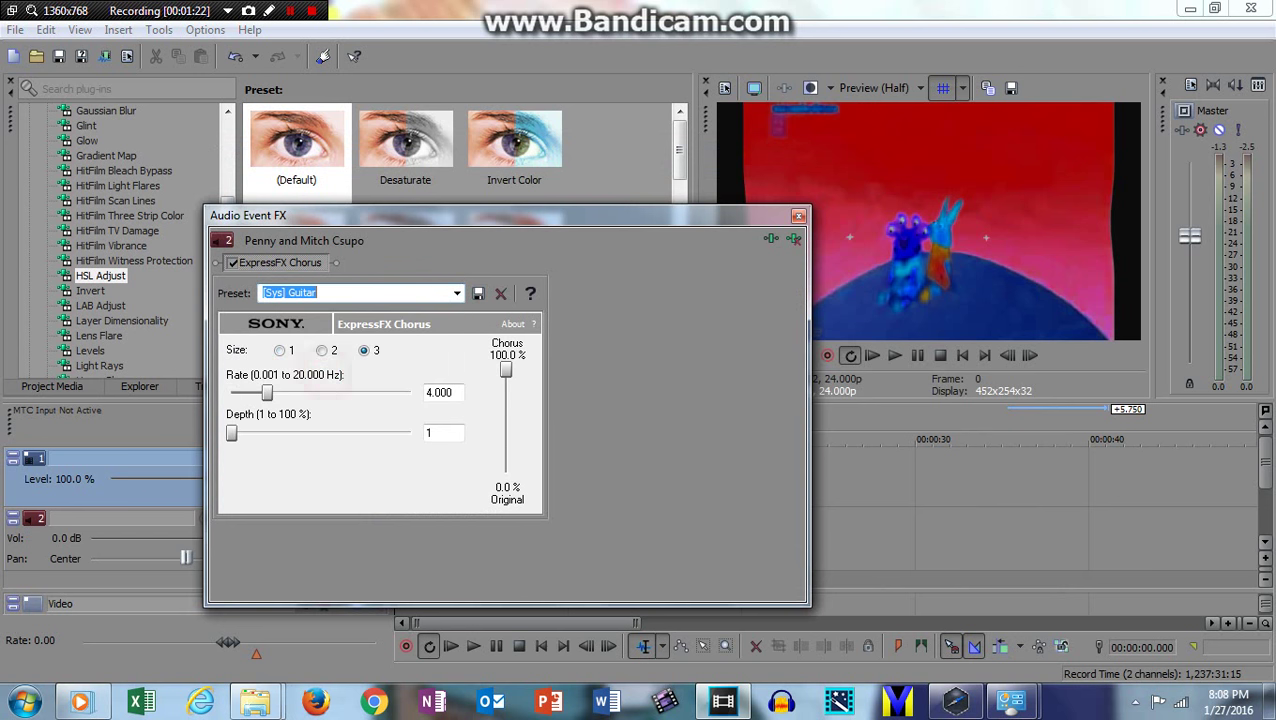
pyautogui.click(799, 216)
pyautogui.press('space')
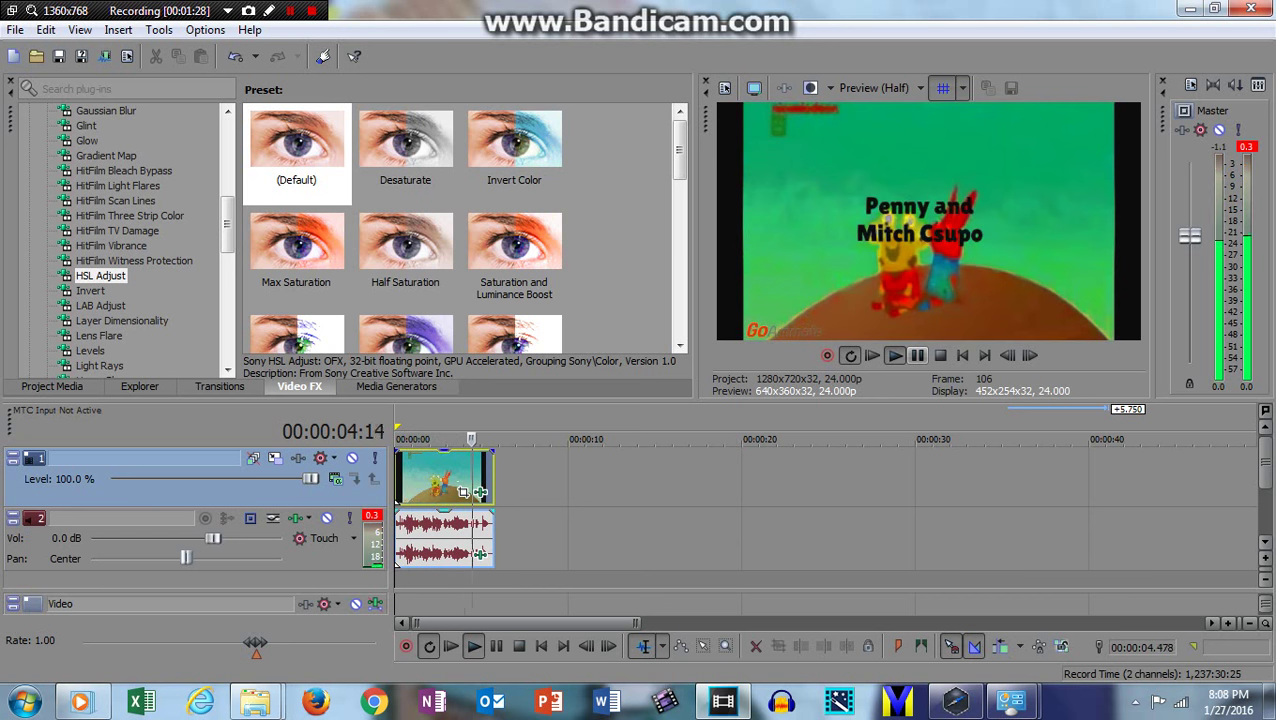
pyautogui.click(918, 355)
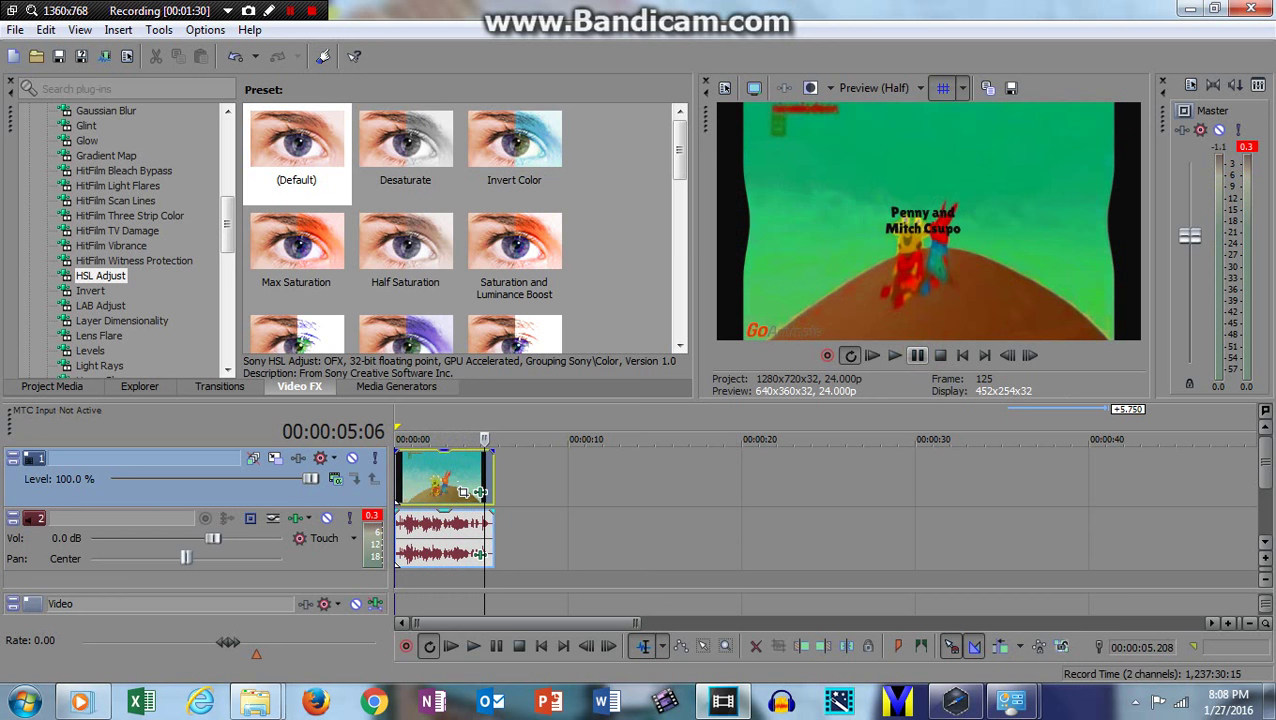
pyautogui.click(43, 388)
pyautogui.moveTo(297, 169); pyautogui.dragTo(520, 464)
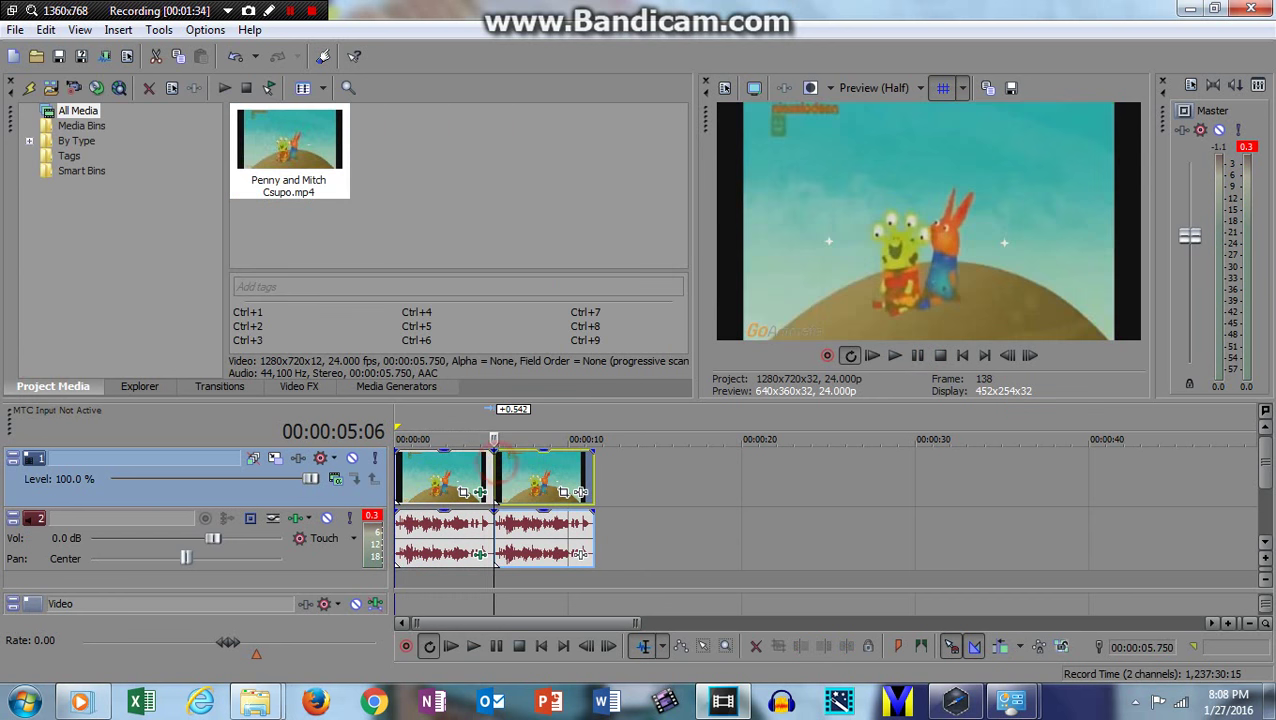
# Apply the Swirl video effect with the Whirly preset twice to the second clip and close the effect settings.
pyautogui.click(300, 386)
pyautogui.moveTo(228, 222); pyautogui.dragTo(229, 318)
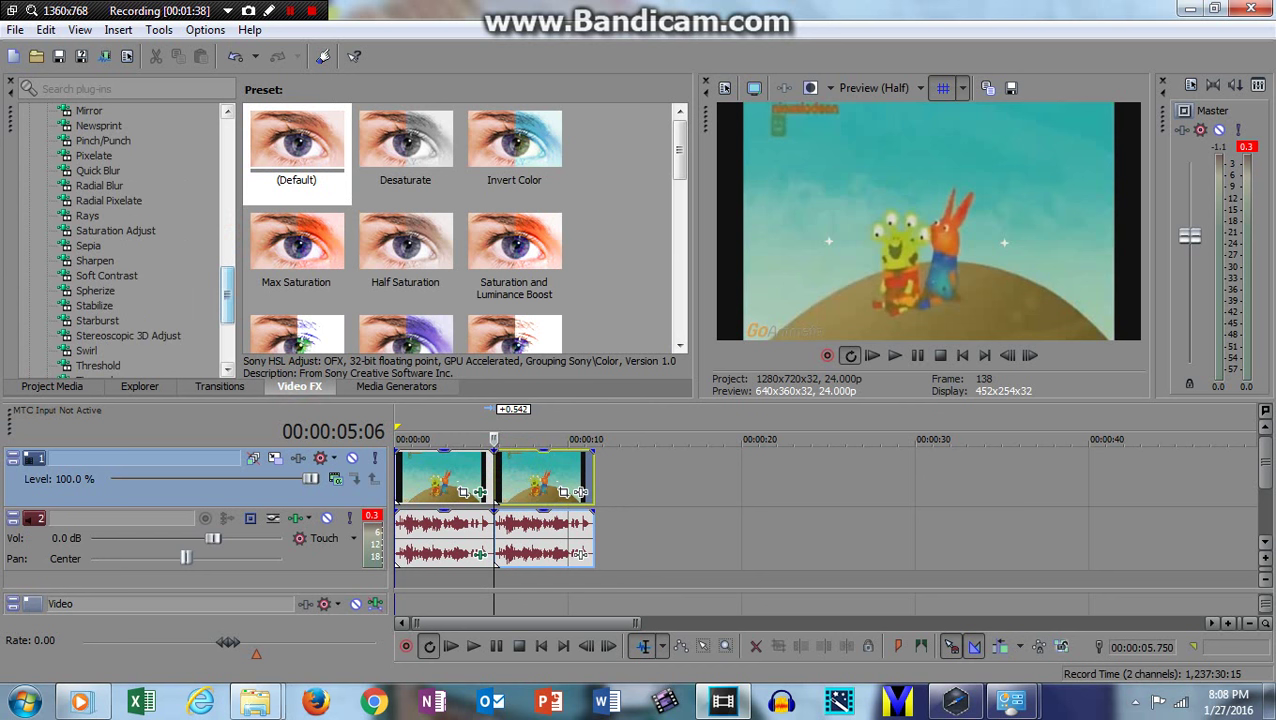
pyautogui.click(86, 350)
pyautogui.click(404, 244)
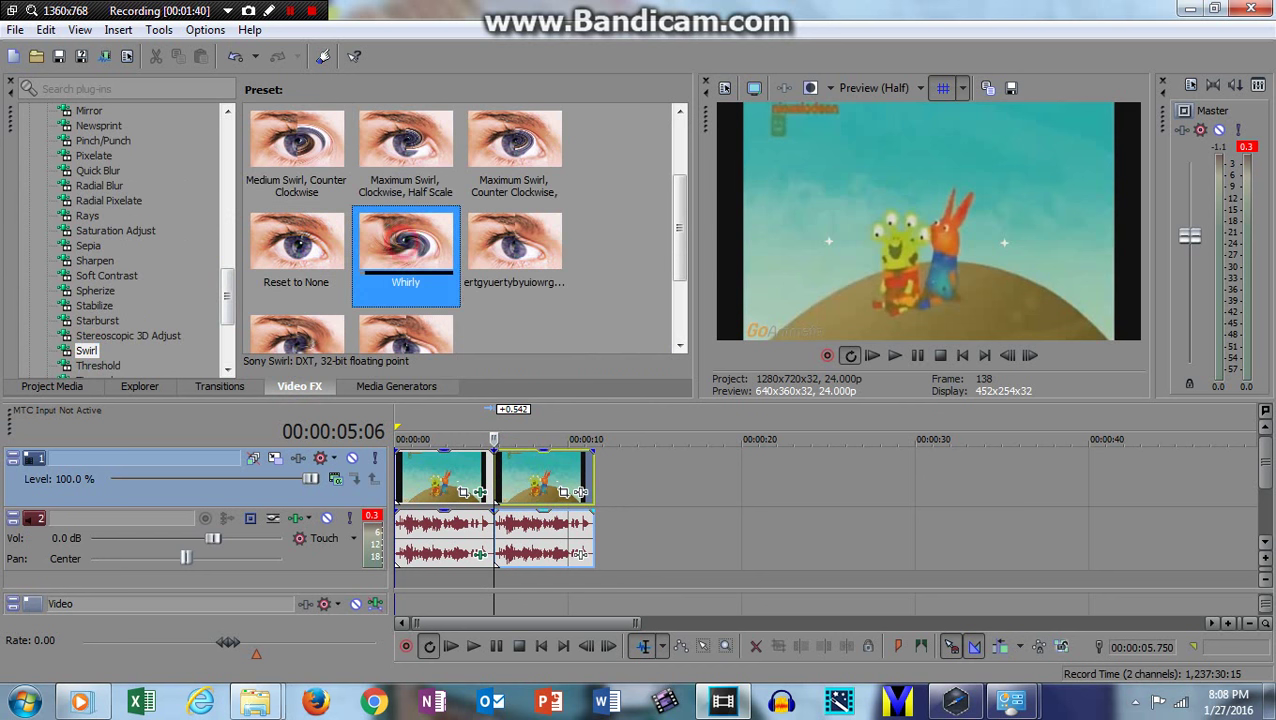
pyautogui.doubleClick(391, 262)
pyautogui.click(391, 262)
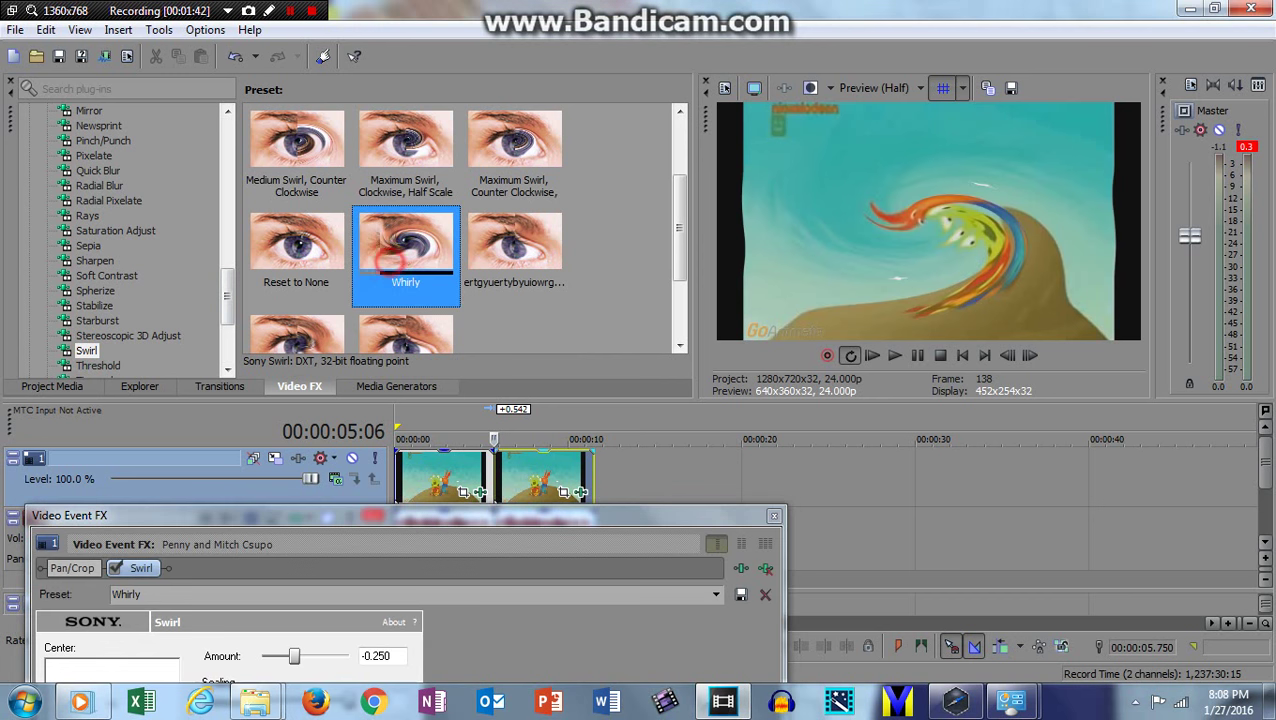
pyautogui.doubleClick(400, 244)
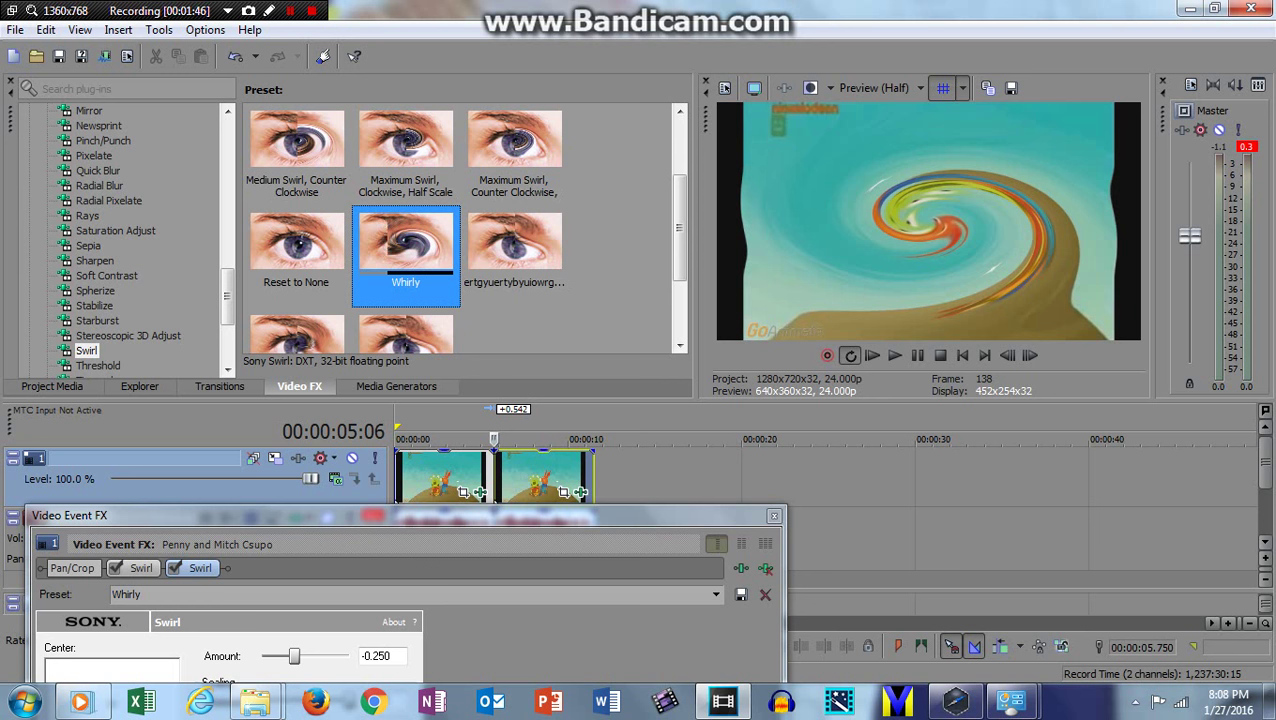
pyautogui.click(774, 516)
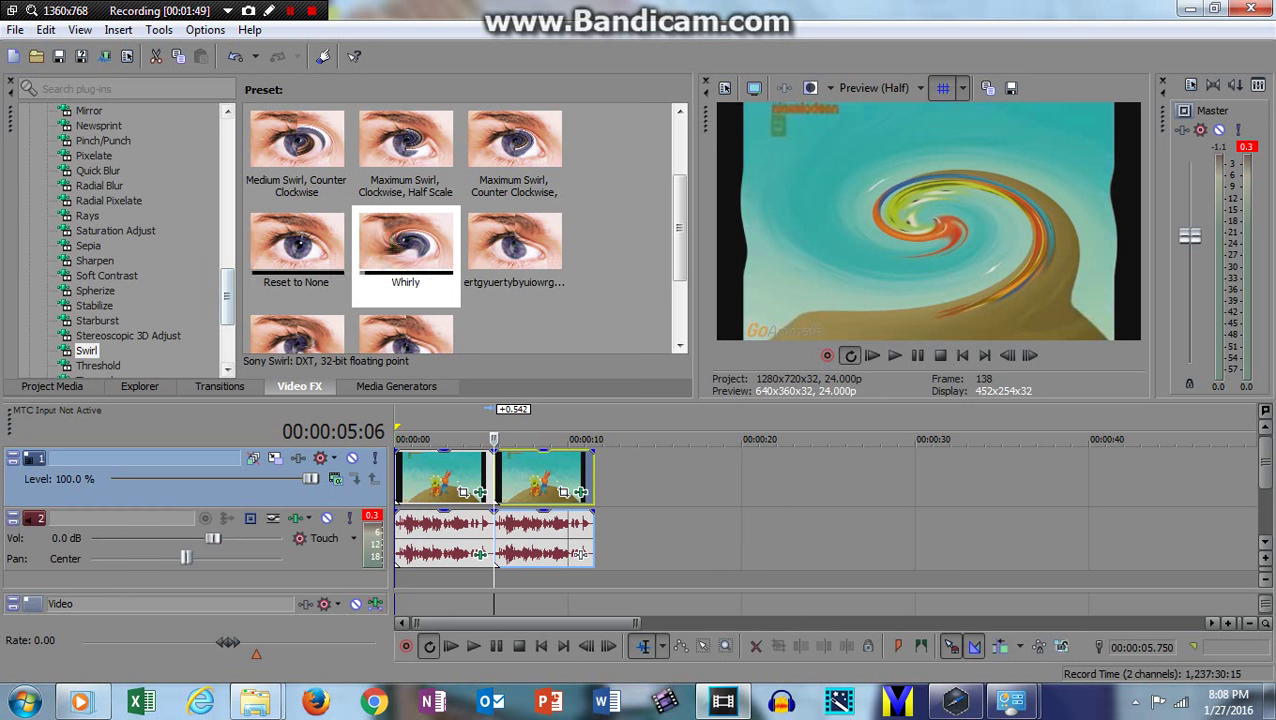
# Apply the HSL Adjust video effect with the Invert Color 456 preset to the second clip.
pyautogui.moveTo(227, 297); pyautogui.dragTo(227, 250)
pyautogui.click(125, 157)
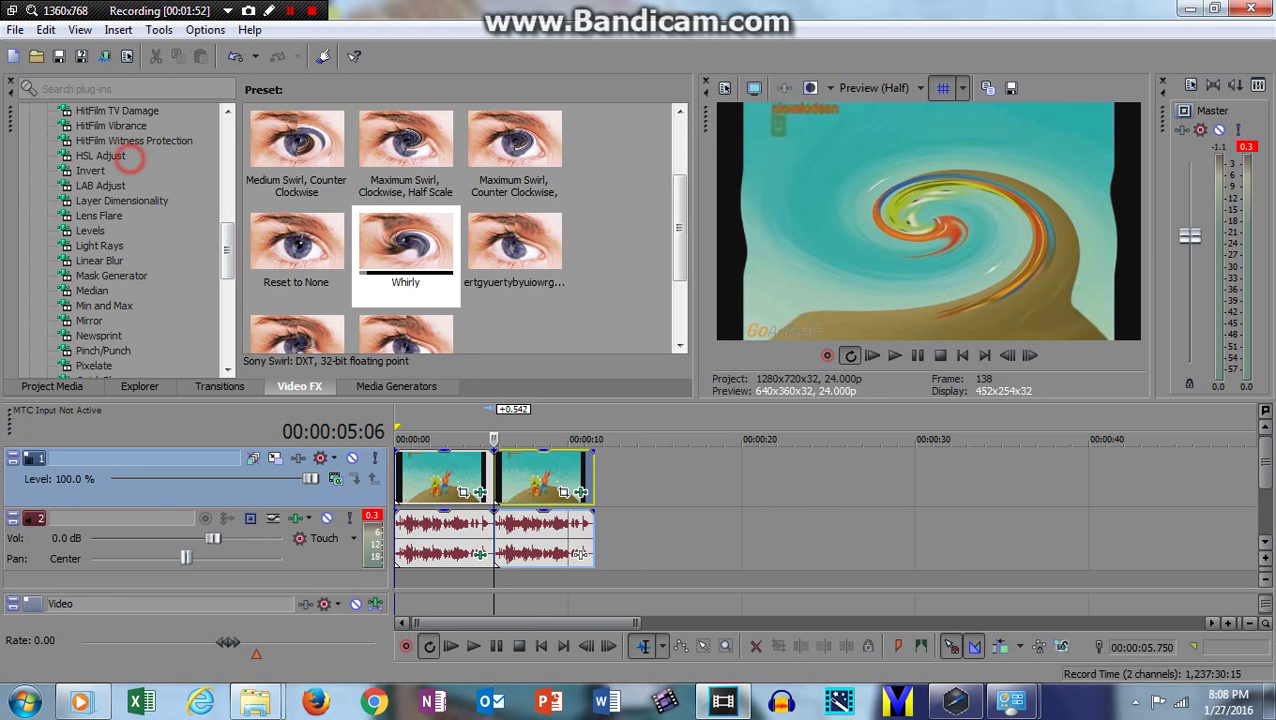
pyautogui.moveTo(679, 137); pyautogui.dragTo(679, 232)
pyautogui.click(418, 222)
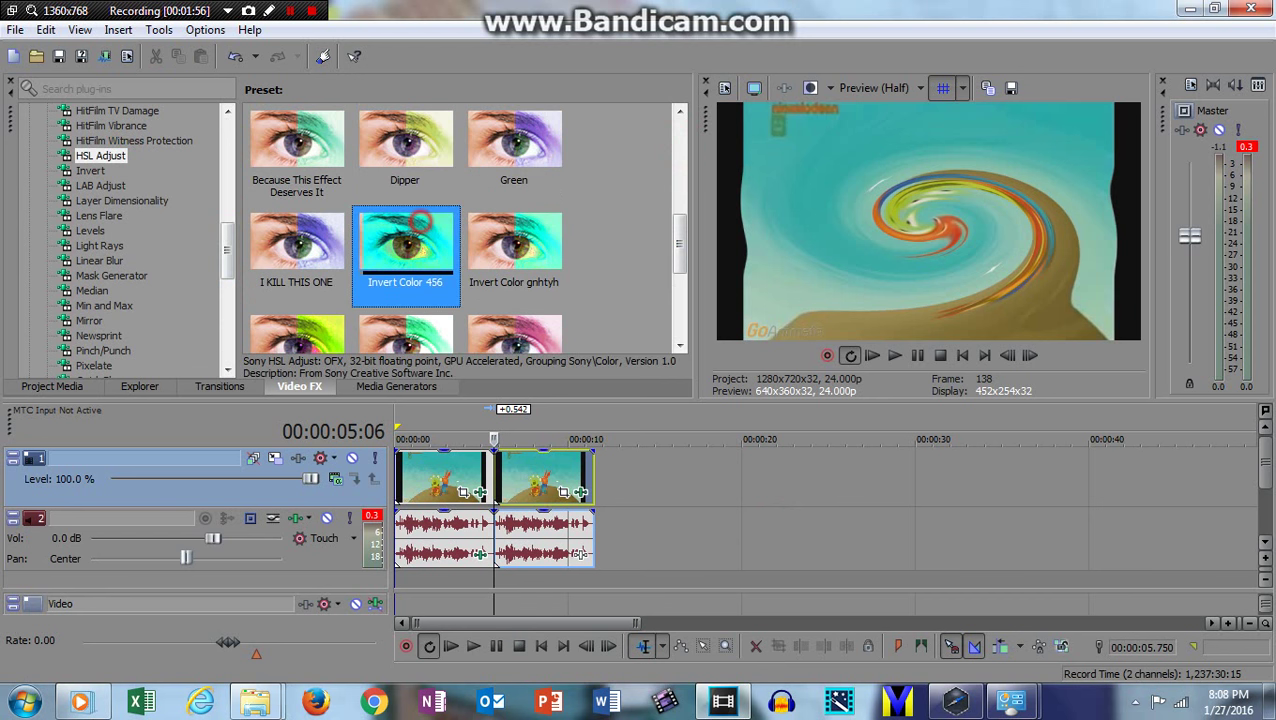
pyautogui.moveTo(418, 222); pyautogui.dragTo(541, 478)
pyautogui.moveTo(372, 515); pyautogui.dragTo(469, 227)
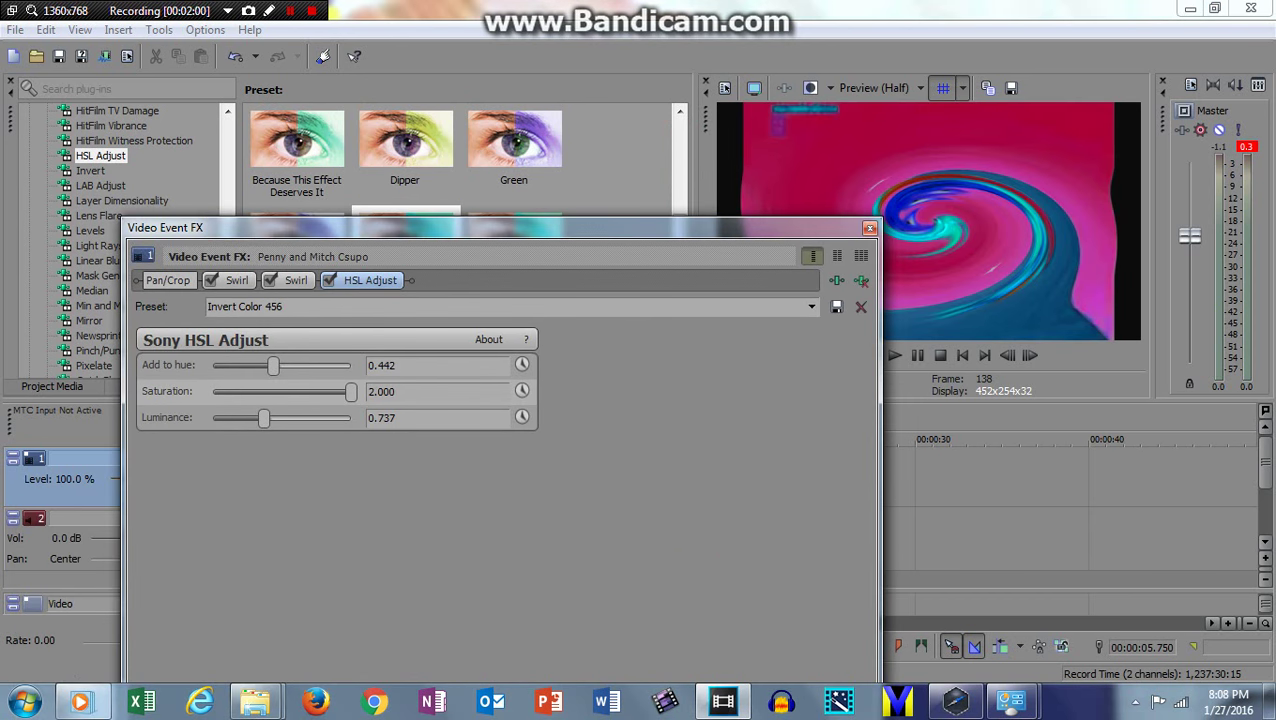
pyautogui.moveTo(263, 418)
pyautogui.mouseDown()
pyautogui.moveTo(346, 418)
pyautogui.moveTo(258, 418)
pyautogui.mouseUp()
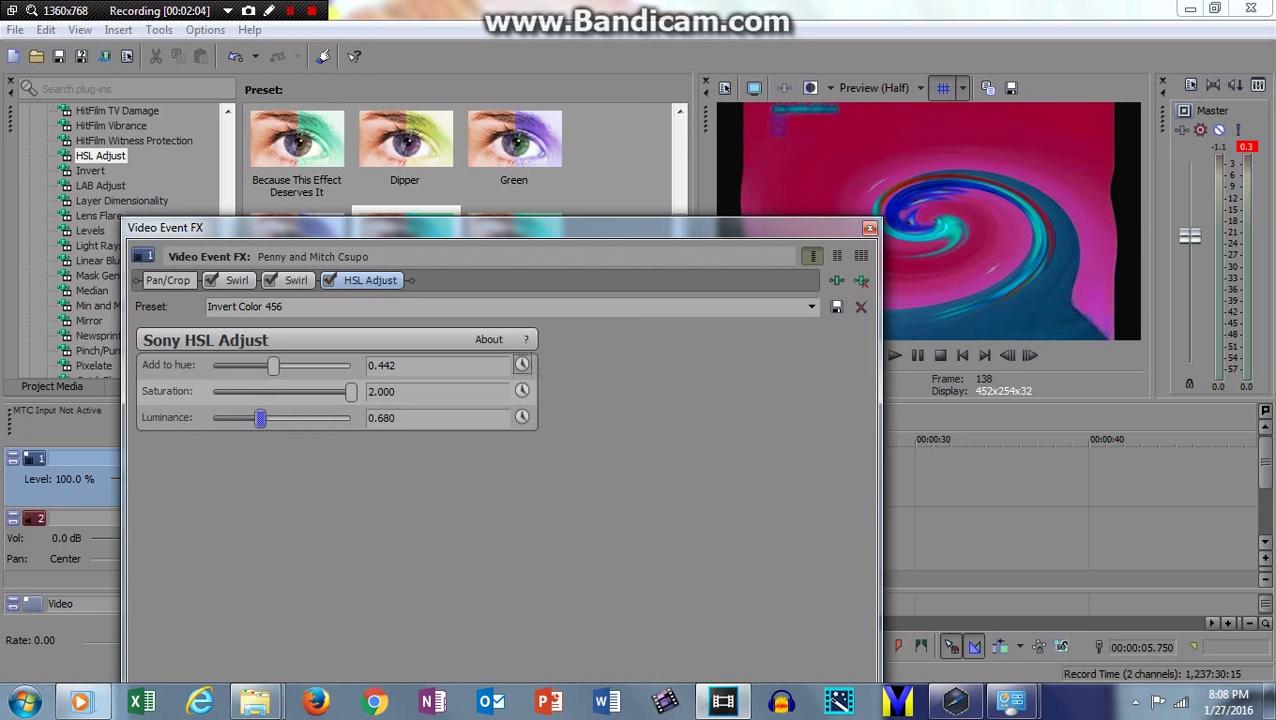
pyautogui.click(811, 306)
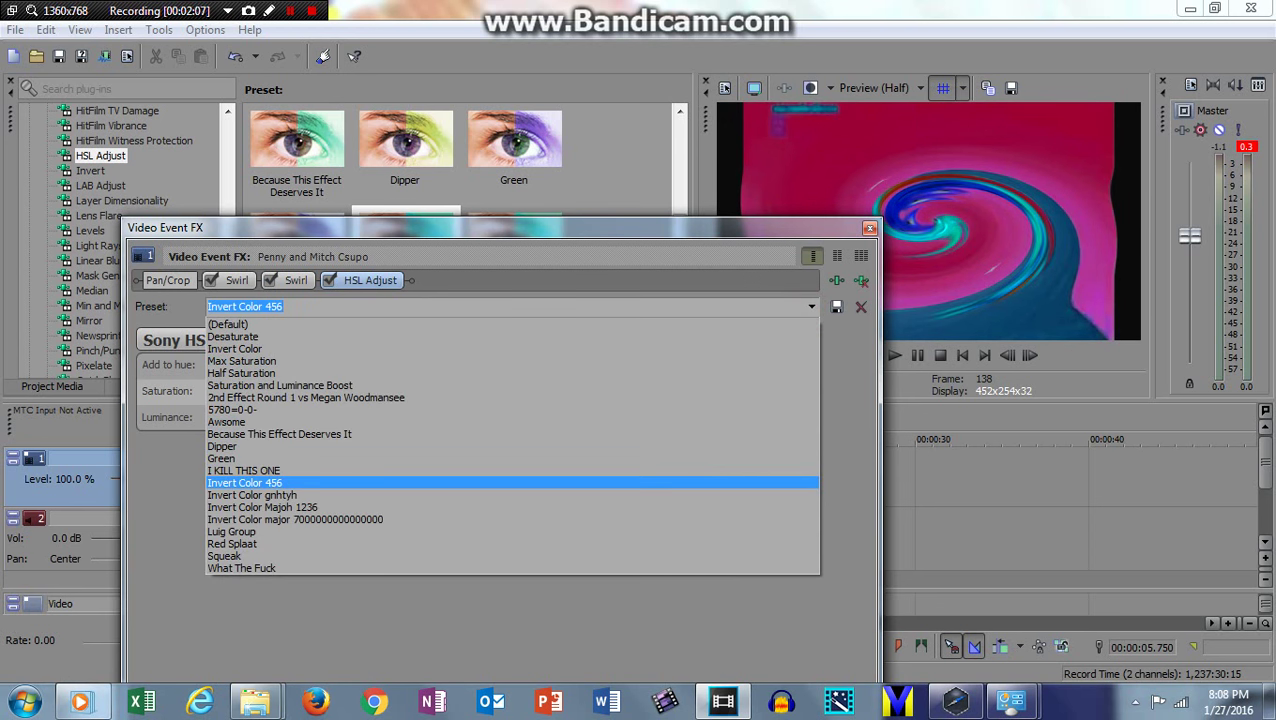
pyautogui.click(637, 480)
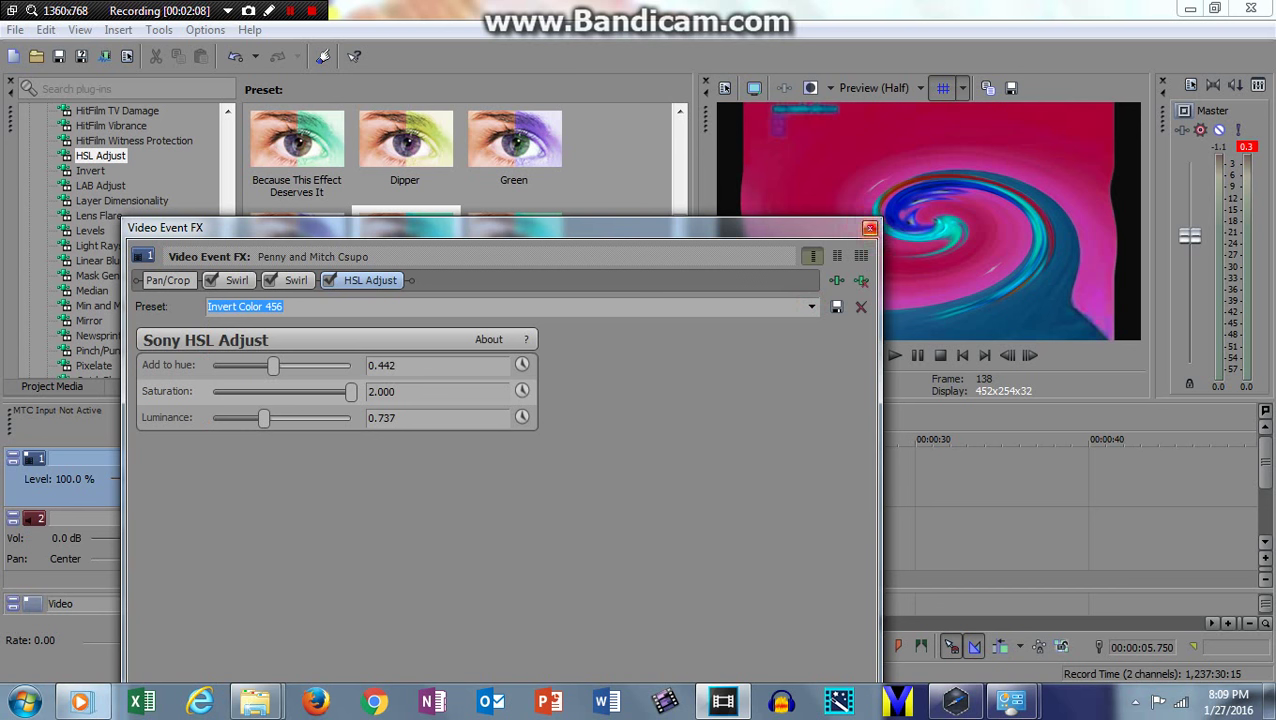
# Close the video effect settings and add ExpressFX Chorus and Pitch Shift to the second clip's audio.
pyautogui.click(869, 228)
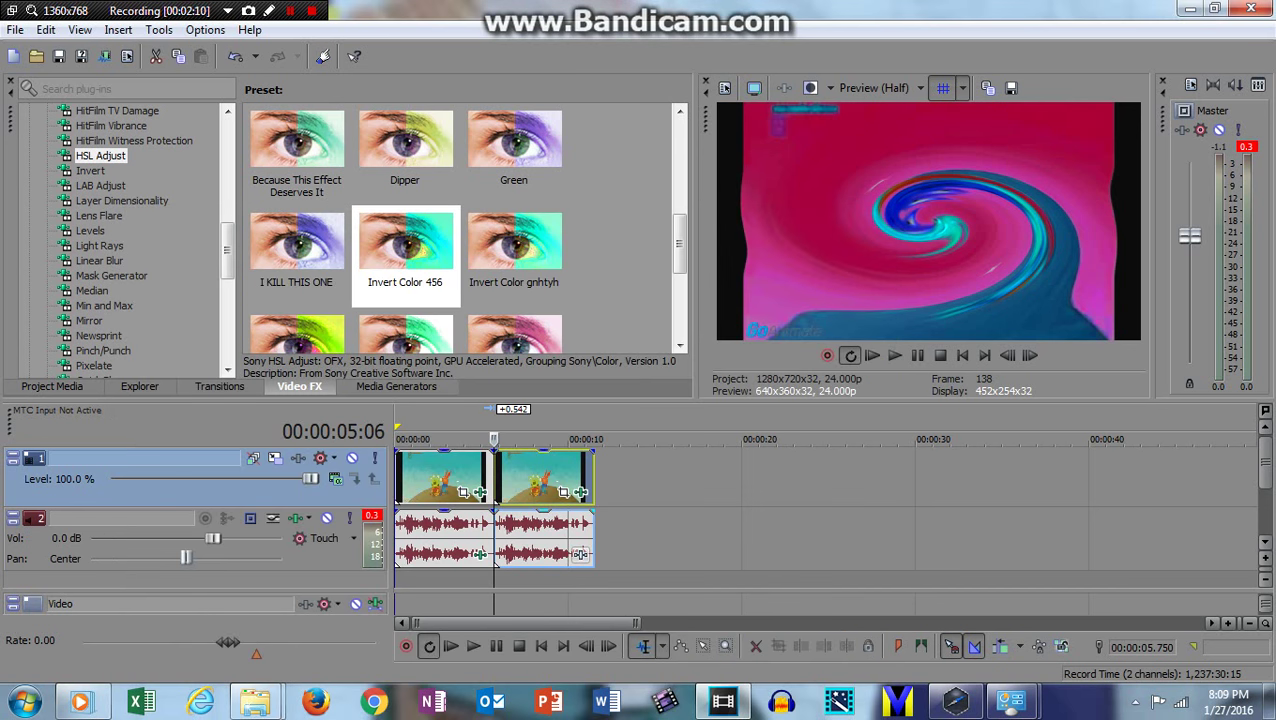
pyautogui.click(580, 554)
pyautogui.click(600, 415)
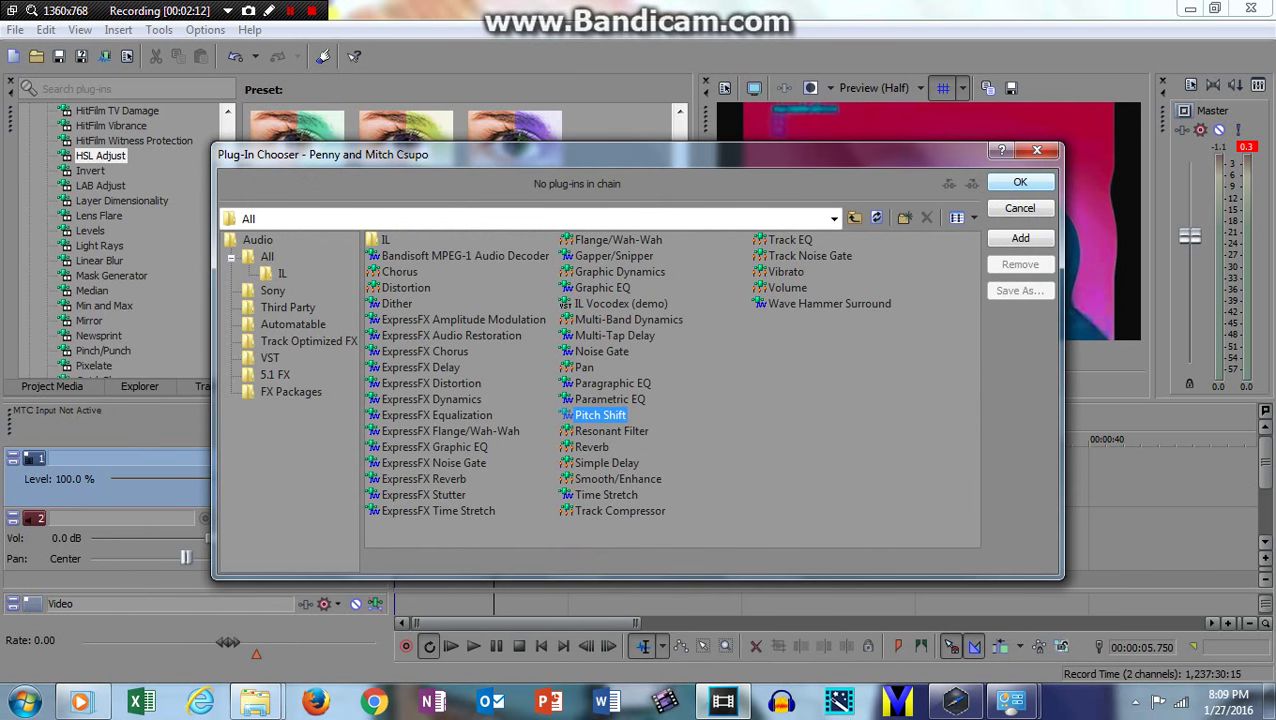
pyautogui.click(426, 351)
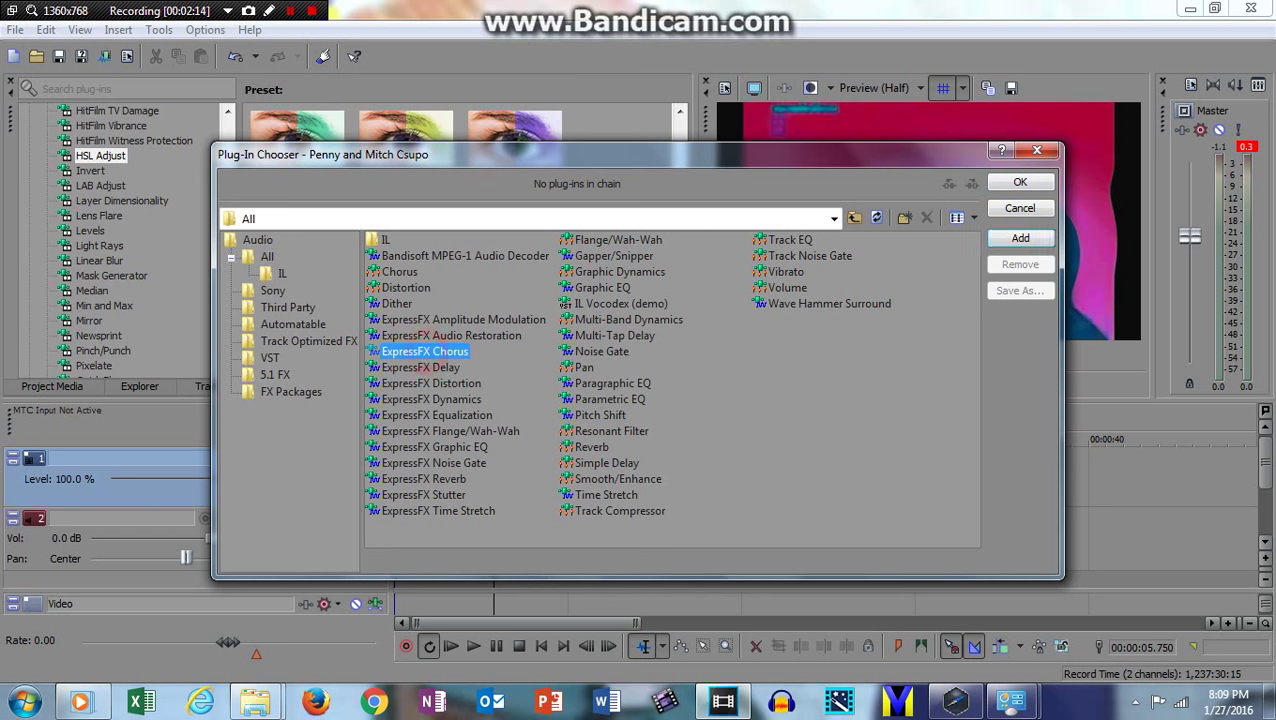
pyautogui.click(1006, 236)
pyautogui.click(591, 415)
pyautogui.click(1020, 238)
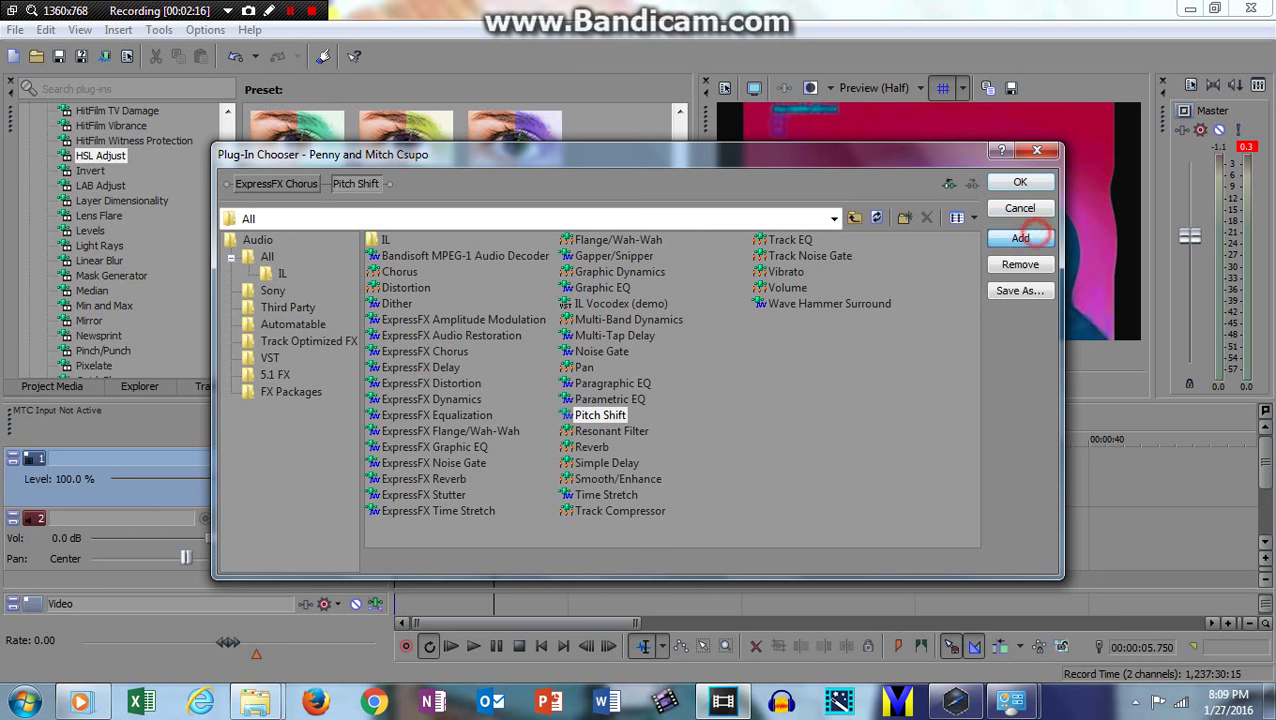
pyautogui.click(1020, 182)
# Set the second clip's ExpressFX Chorus to the [Sys] Slow heavy chorus preset.
pyautogui.click(280, 262)
pyautogui.click(456, 292)
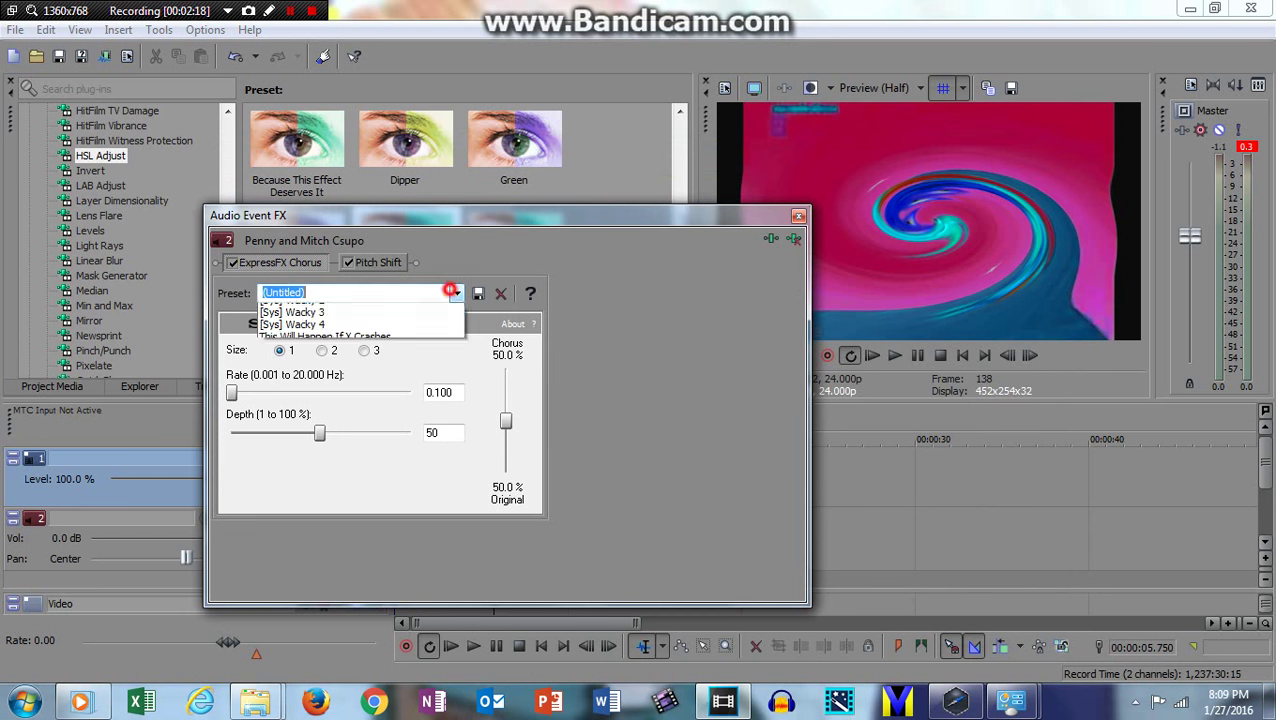
pyautogui.click(315, 383)
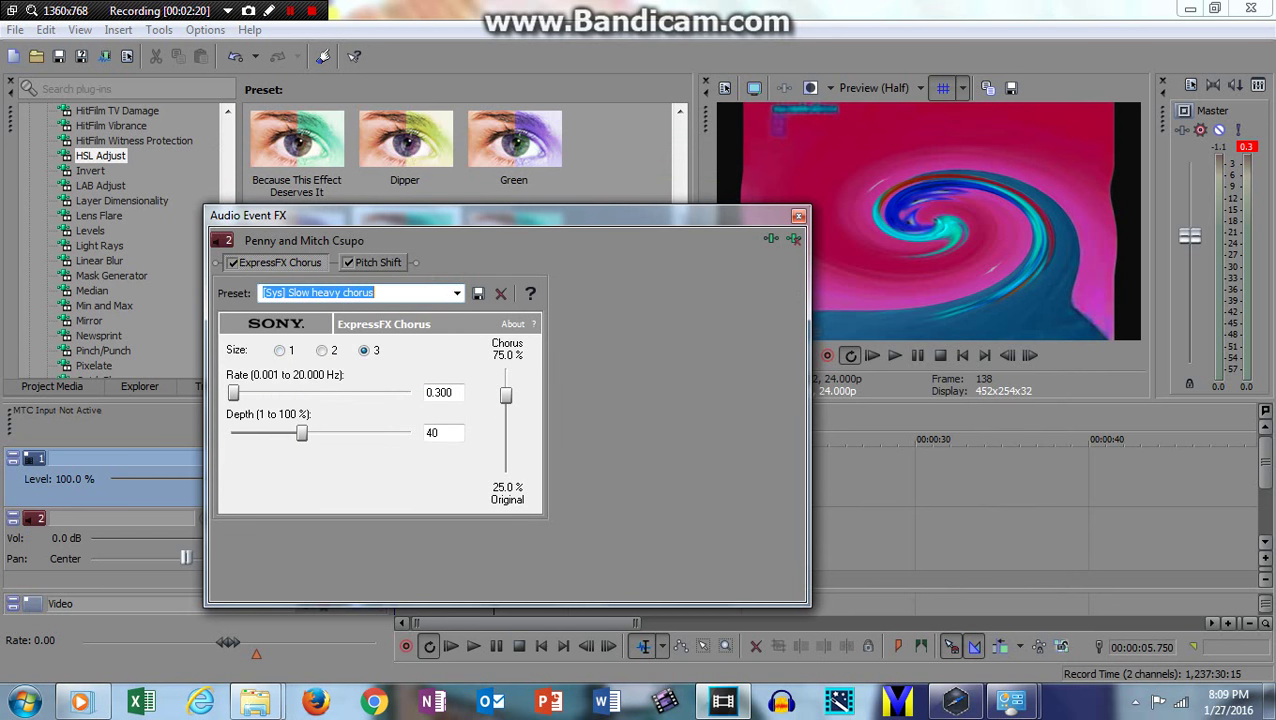
# Set Pitch Shift to -6 semitones with preserved duration in mode A17 Drums, unpitched (minimum echo), and play back the result.
pyautogui.click(378, 262)
pyautogui.click(300, 472)
pyautogui.click(290, 491)
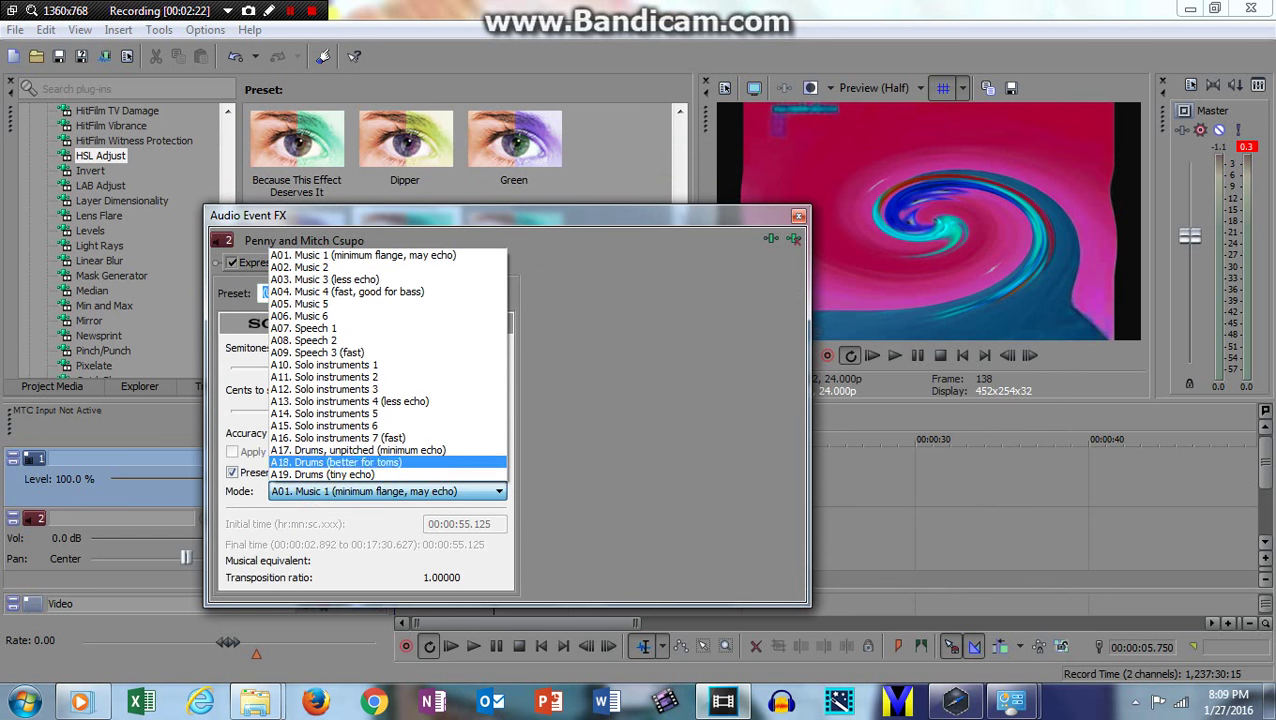
pyautogui.click(300, 458)
pyautogui.moveTo(366, 368); pyautogui.dragTo(299, 368)
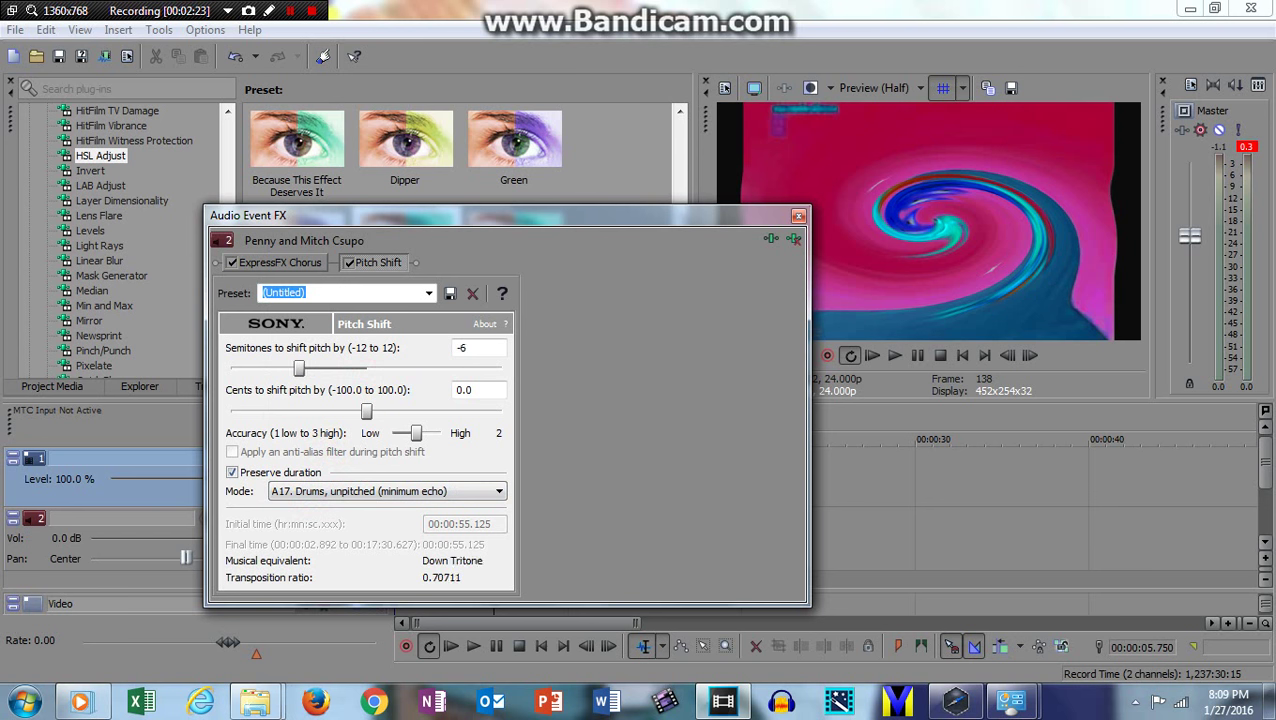
pyautogui.click(798, 216)
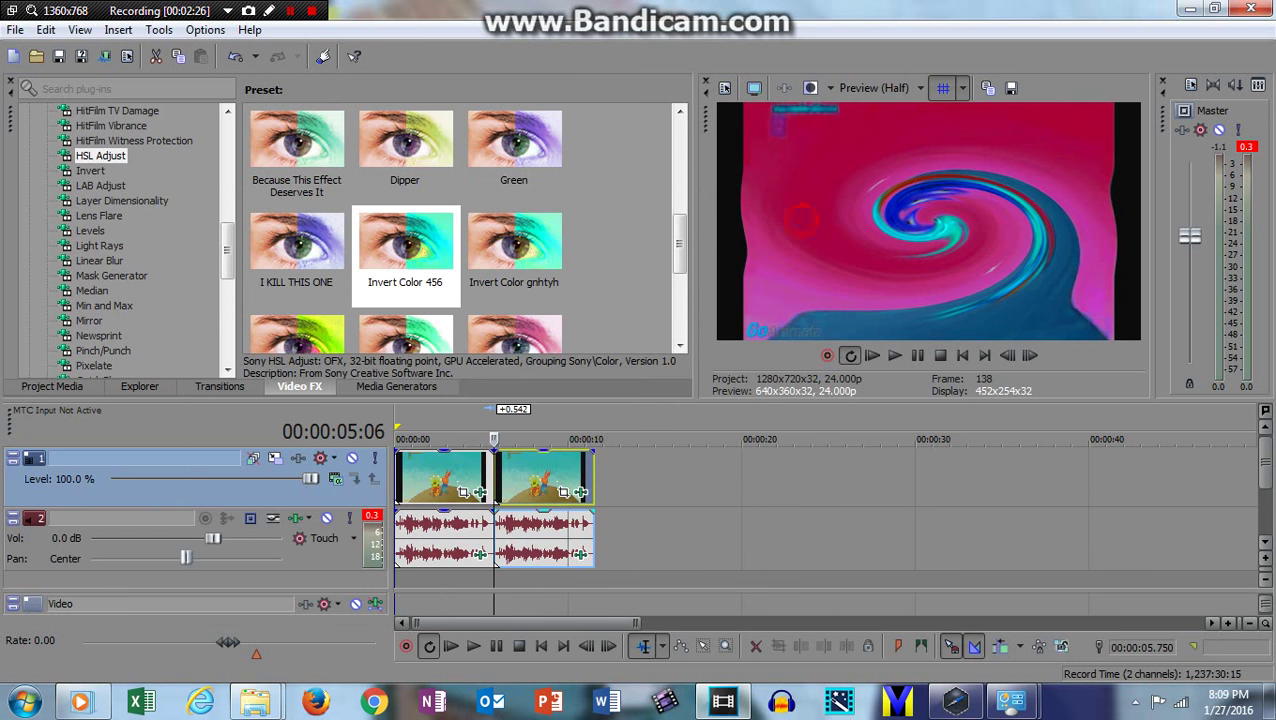
pyautogui.click(917, 356)
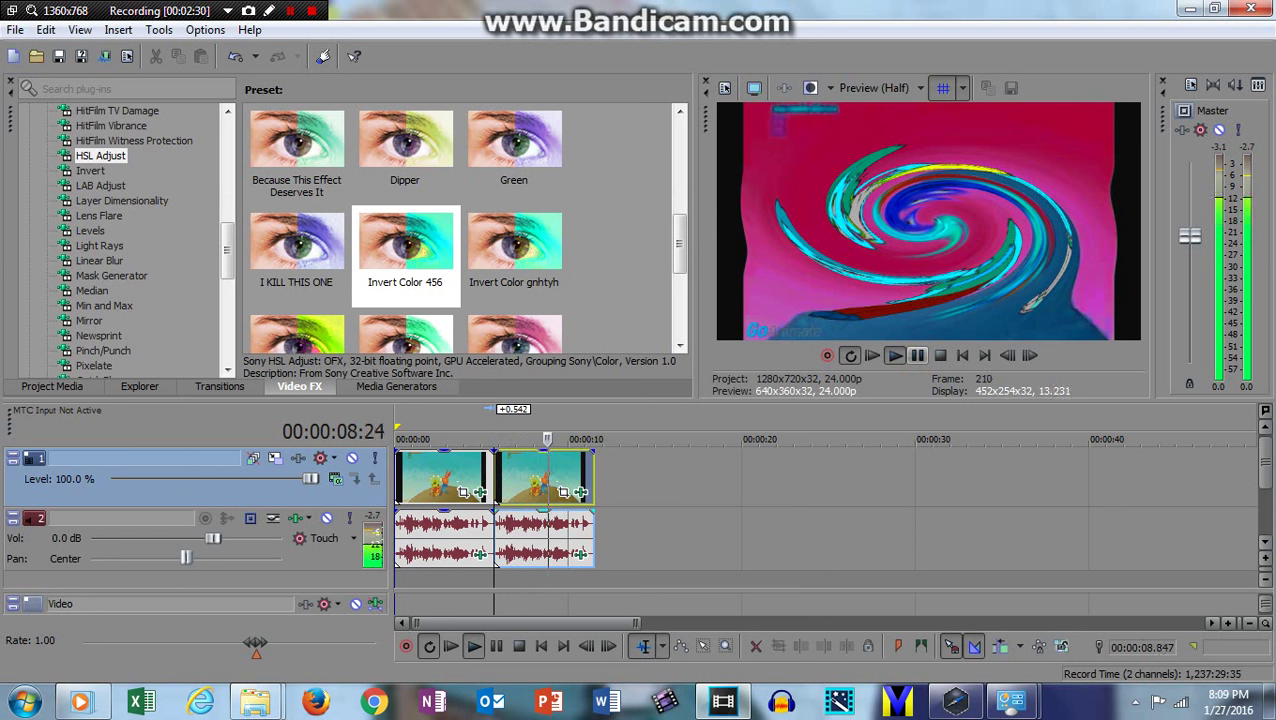
pyautogui.click(918, 355)
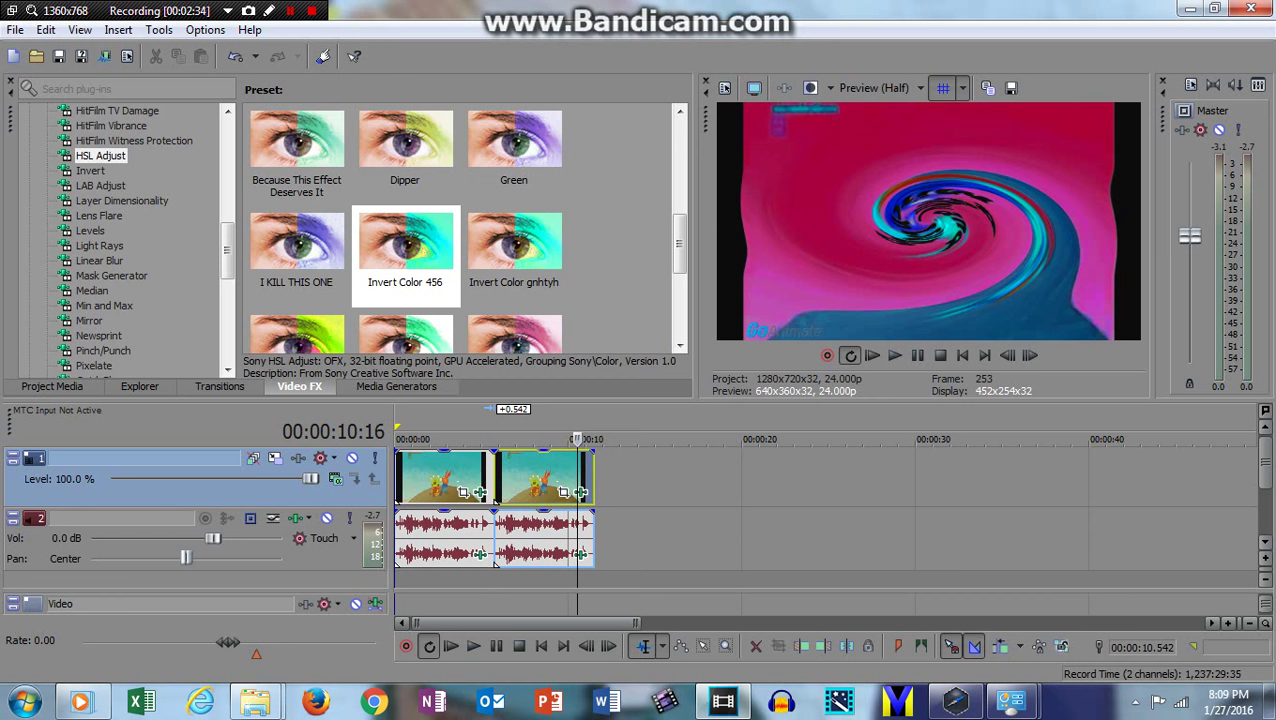
pyautogui.click(42, 380)
pyautogui.moveTo(305, 156); pyautogui.dragTo(595, 478)
pyautogui.click(299, 386)
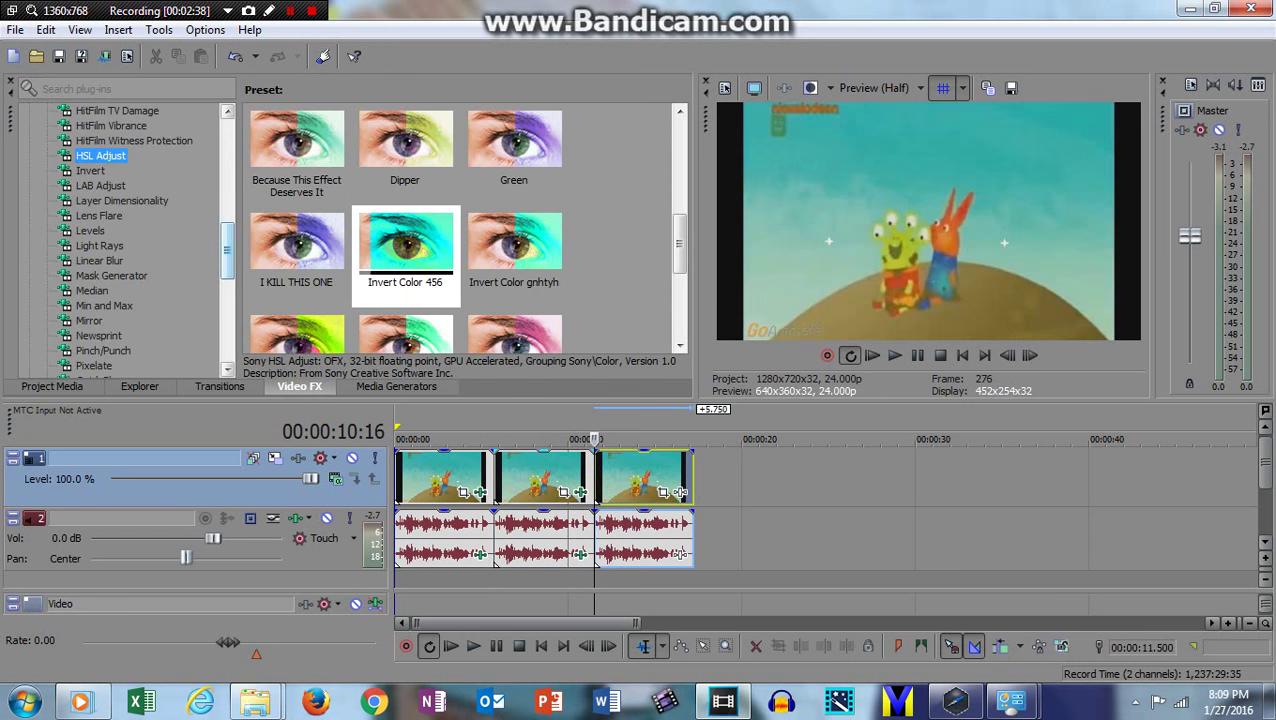
pyautogui.scroll(-5, 194, 236)
pyautogui.click(90, 245)
pyautogui.click(89, 261)
pyautogui.moveTo(406, 153); pyautogui.dragTo(638, 476)
pyautogui.click(869, 228)
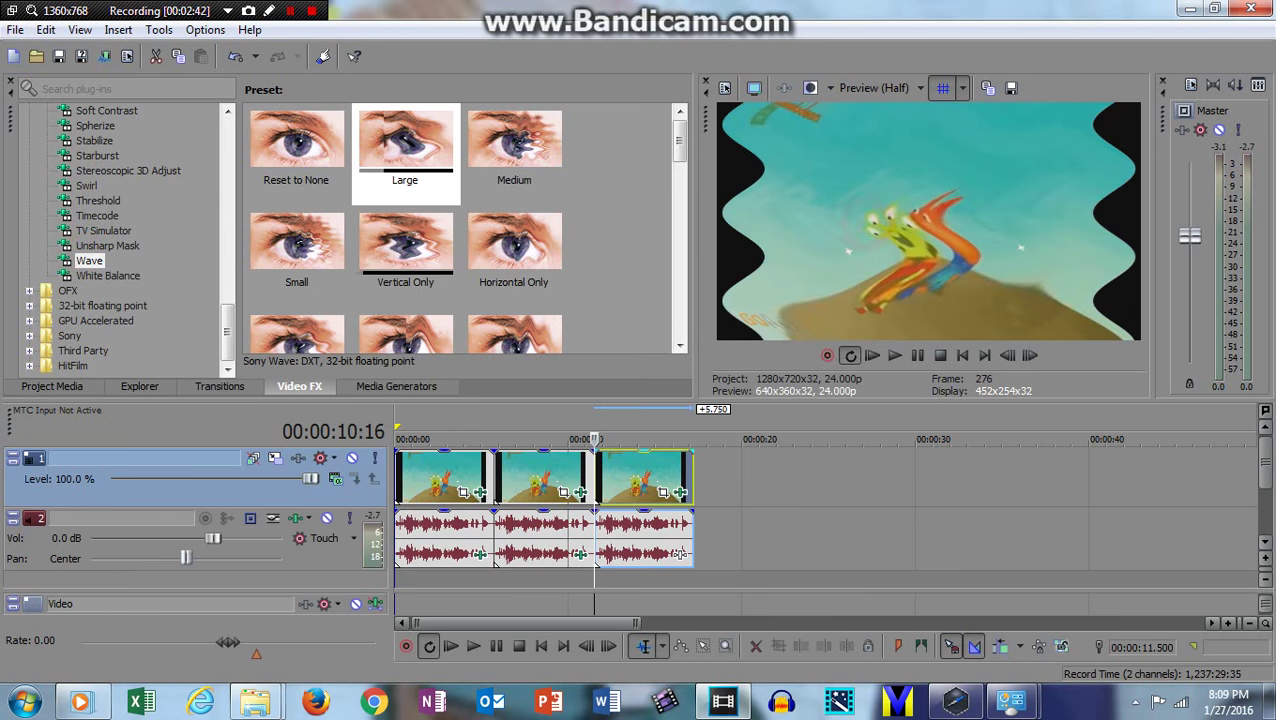
# Add the LAB Adjust effect with the Invert Luminosity preset to the third clip.
pyautogui.moveTo(226, 339); pyautogui.dragTo(226, 245)
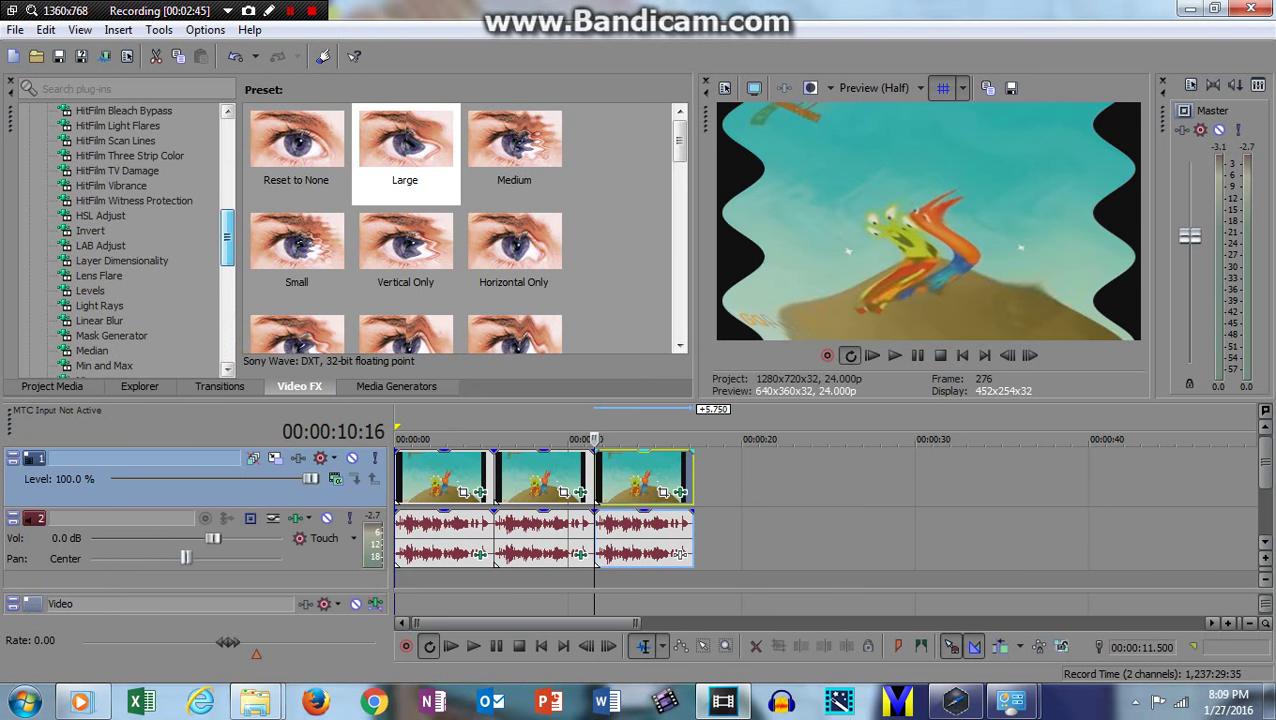
pyautogui.click(101, 245)
pyautogui.click(412, 330)
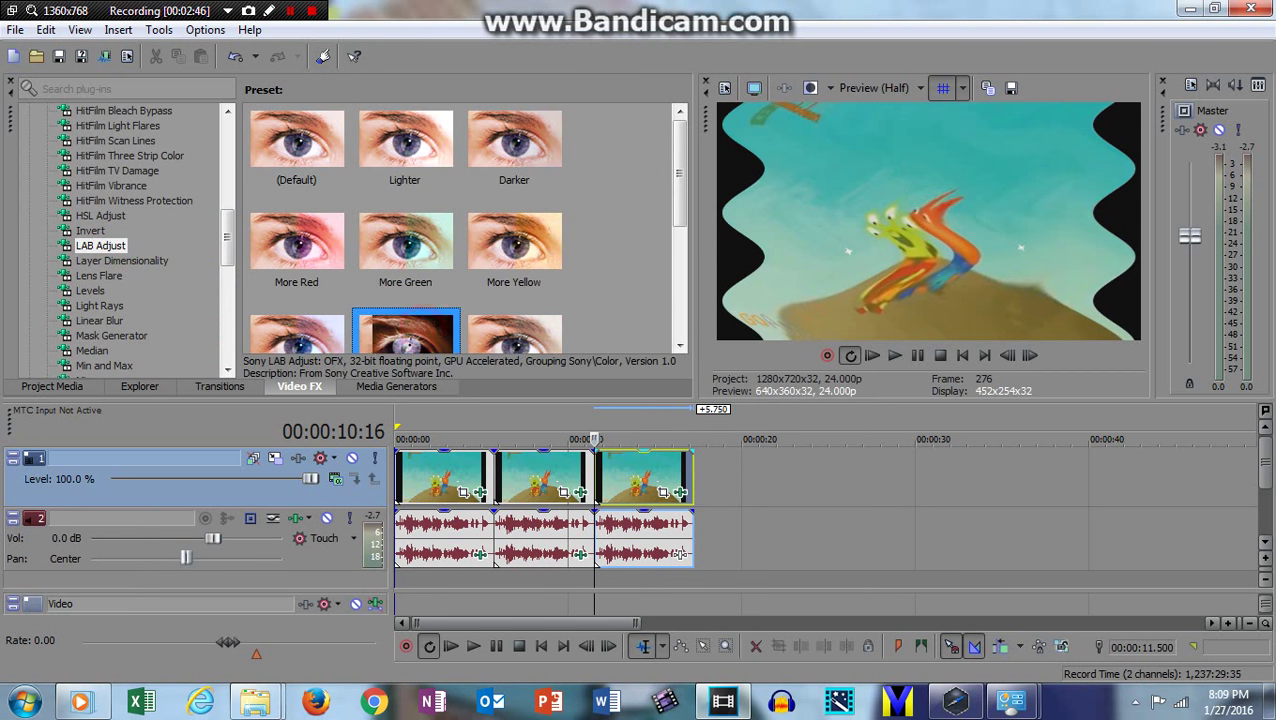
pyautogui.doubleClick(405, 338)
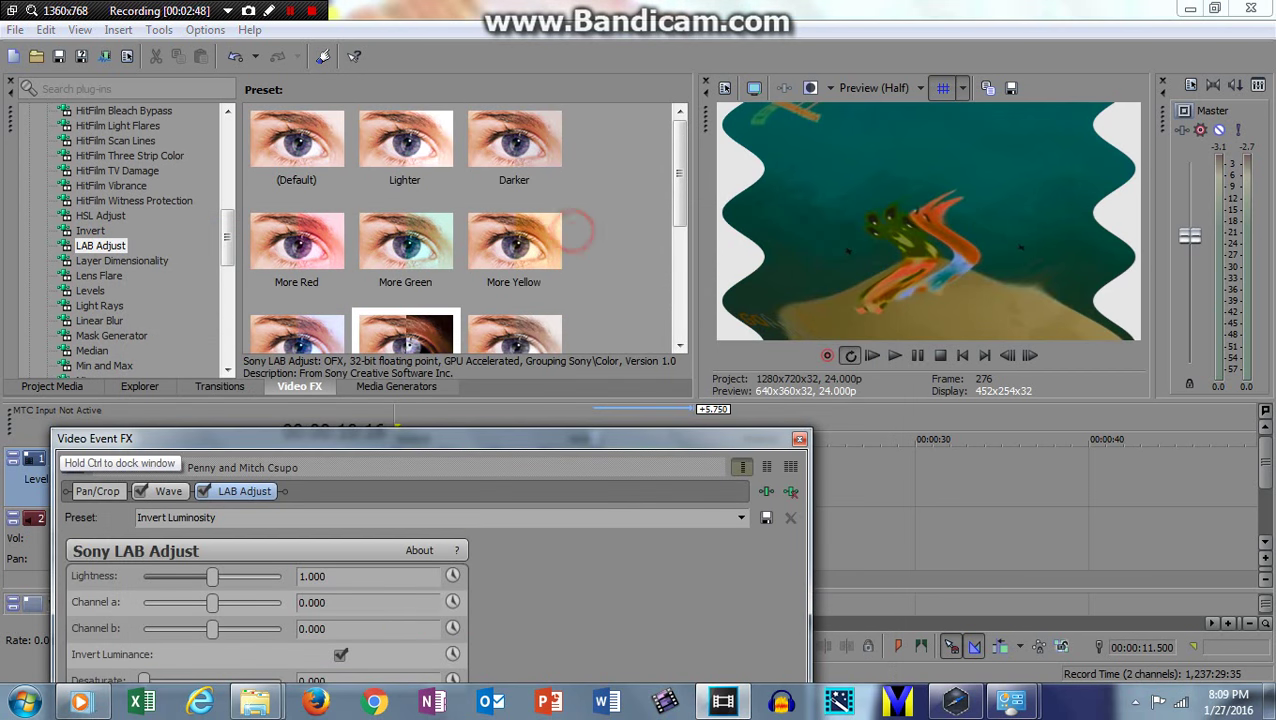
# Add Invert with the (Default) preset and HSL Adjust with the Invert Color preset to the third clip, closing the effect settings.
pyautogui.click(90, 230)
pyautogui.doubleClick(296, 140)
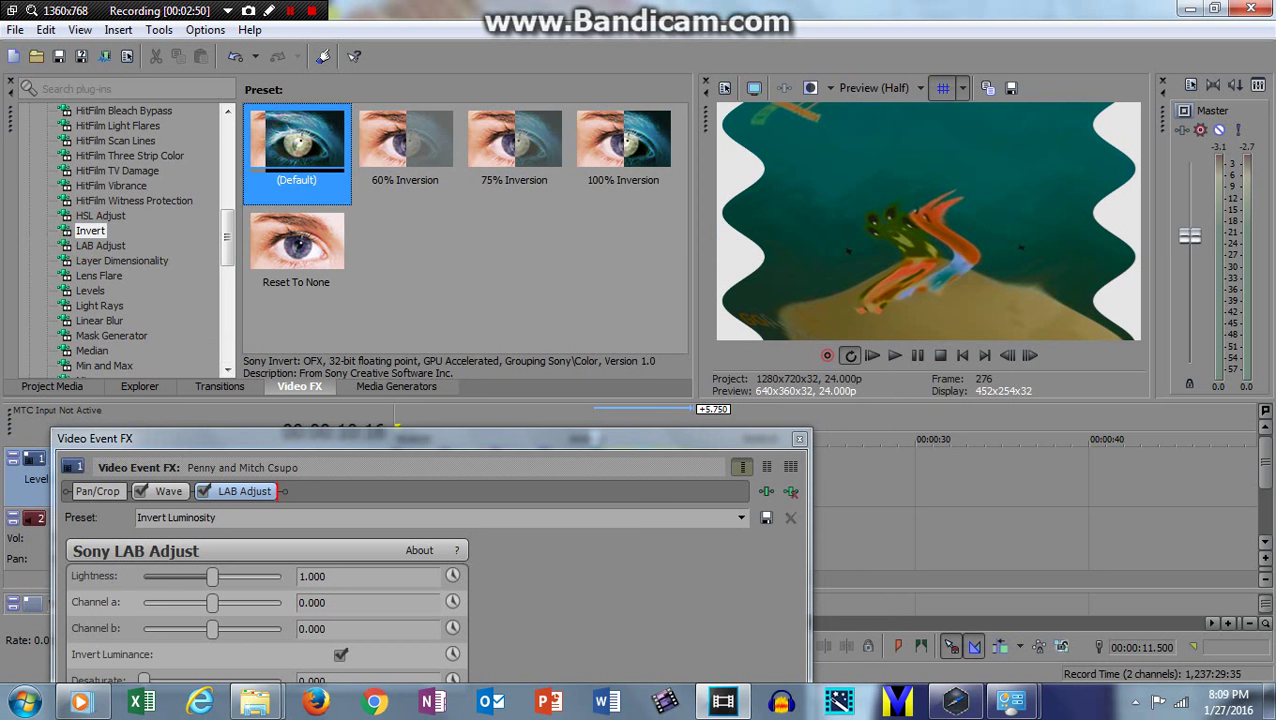
pyautogui.click(100, 215)
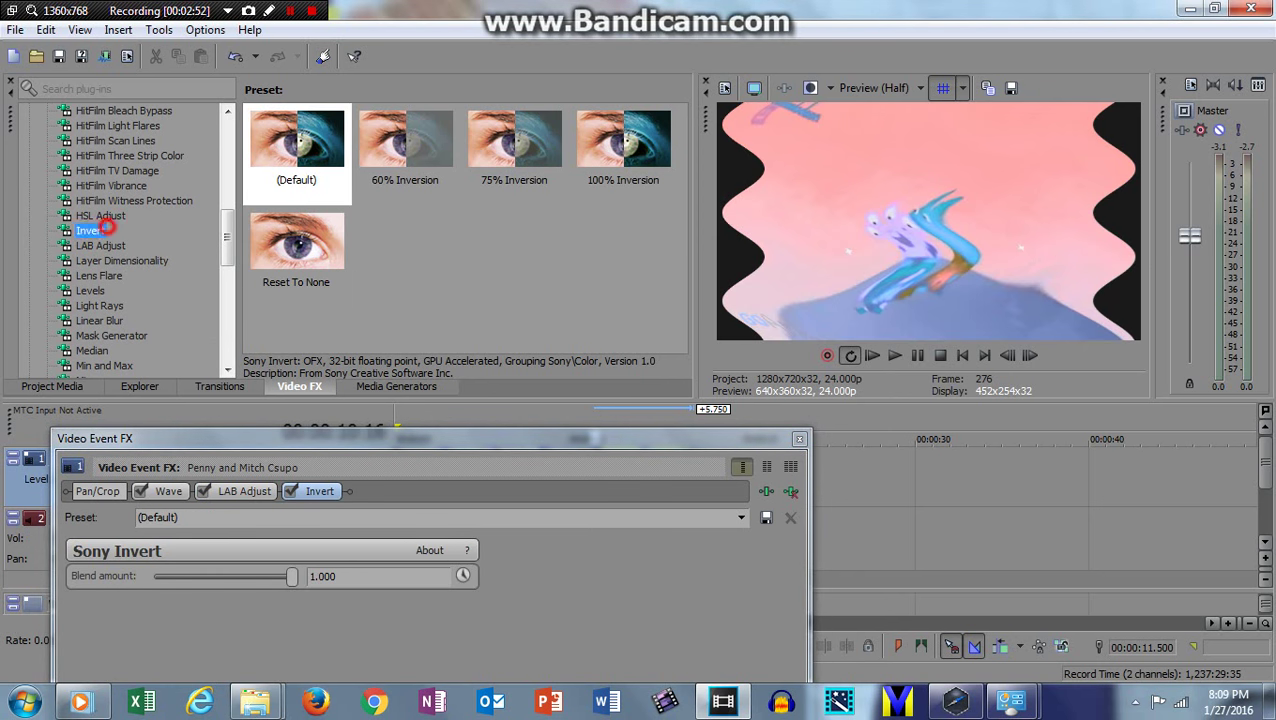
pyautogui.doubleClick(514, 150)
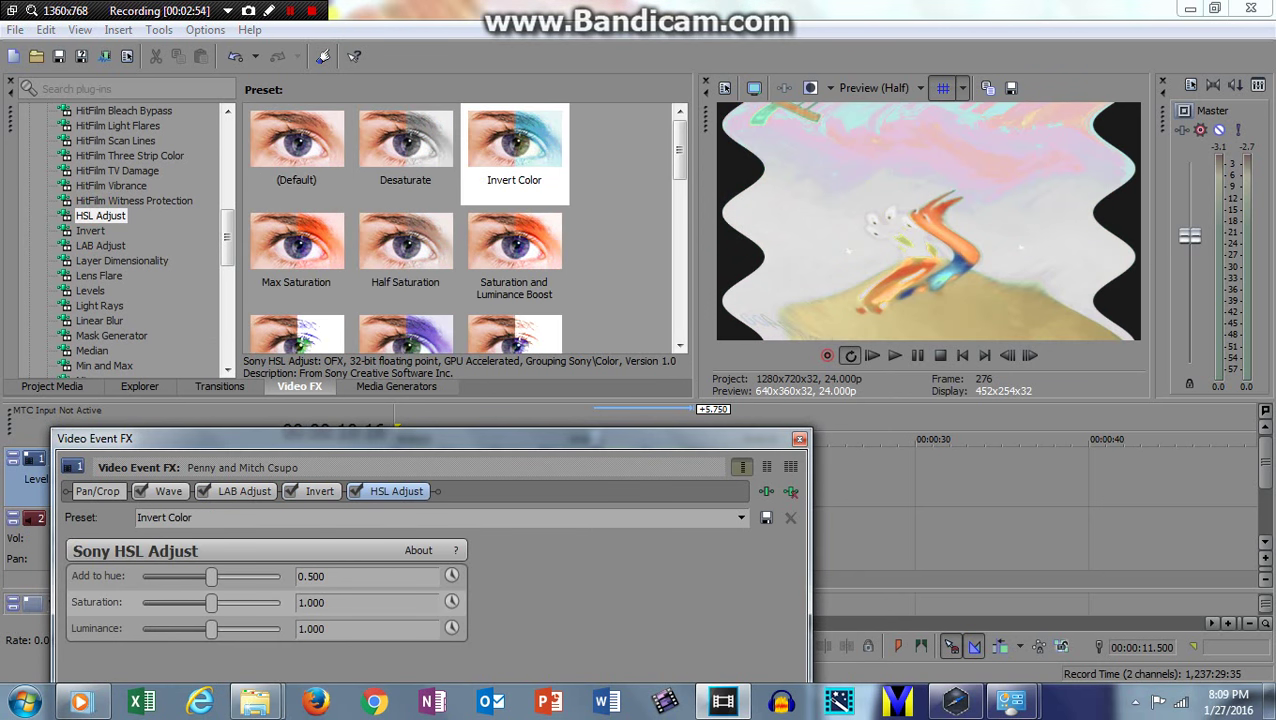
pyautogui.click(799, 438)
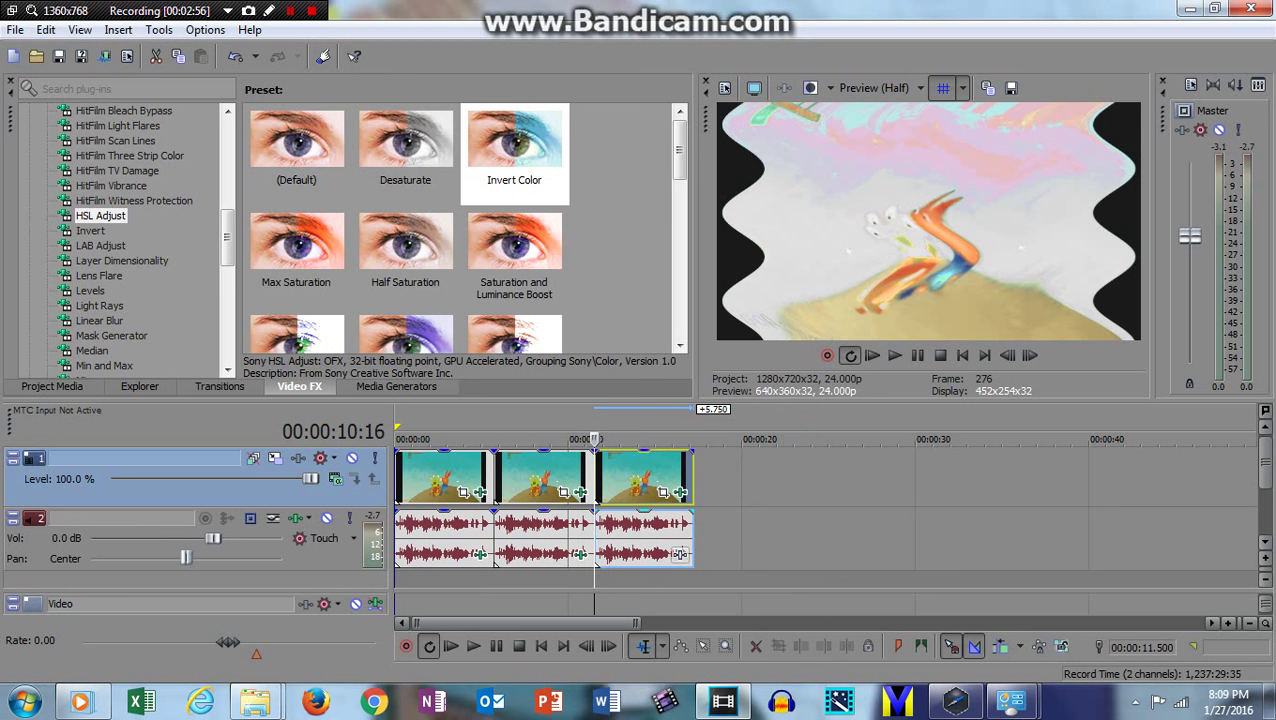
# Set the third clip's audio to the élastique method with a pitch change of 14 and play back the result.
pyautogui.click(680, 554)
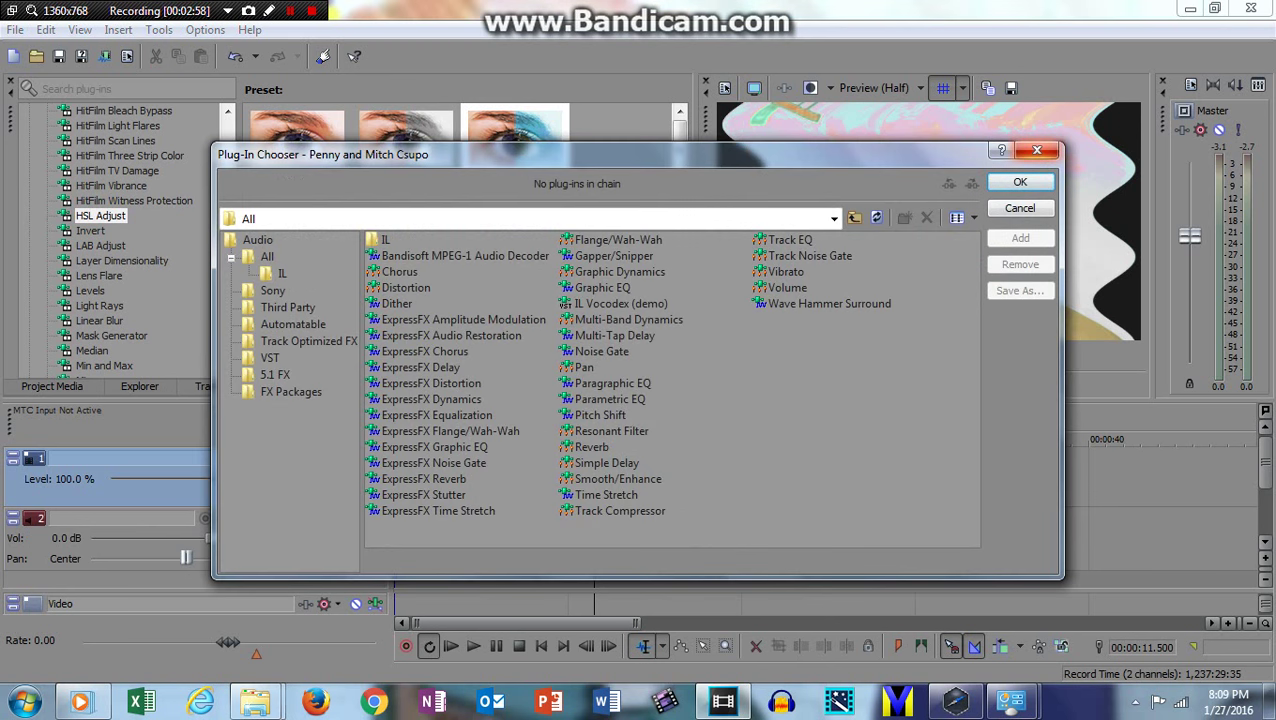
pyautogui.click(1037, 150)
pyautogui.rightClick(645, 530)
pyautogui.click(688, 671)
pyautogui.click(666, 292)
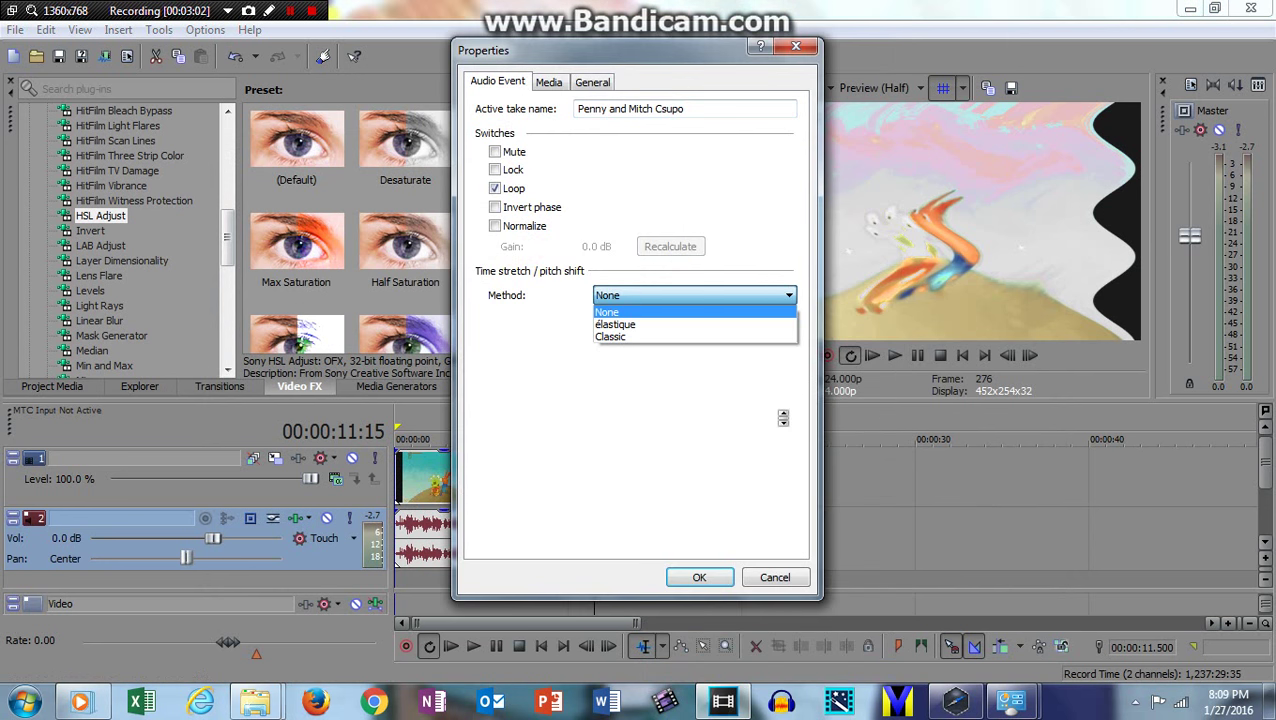
pyautogui.click(650, 322)
pyautogui.click(716, 394)
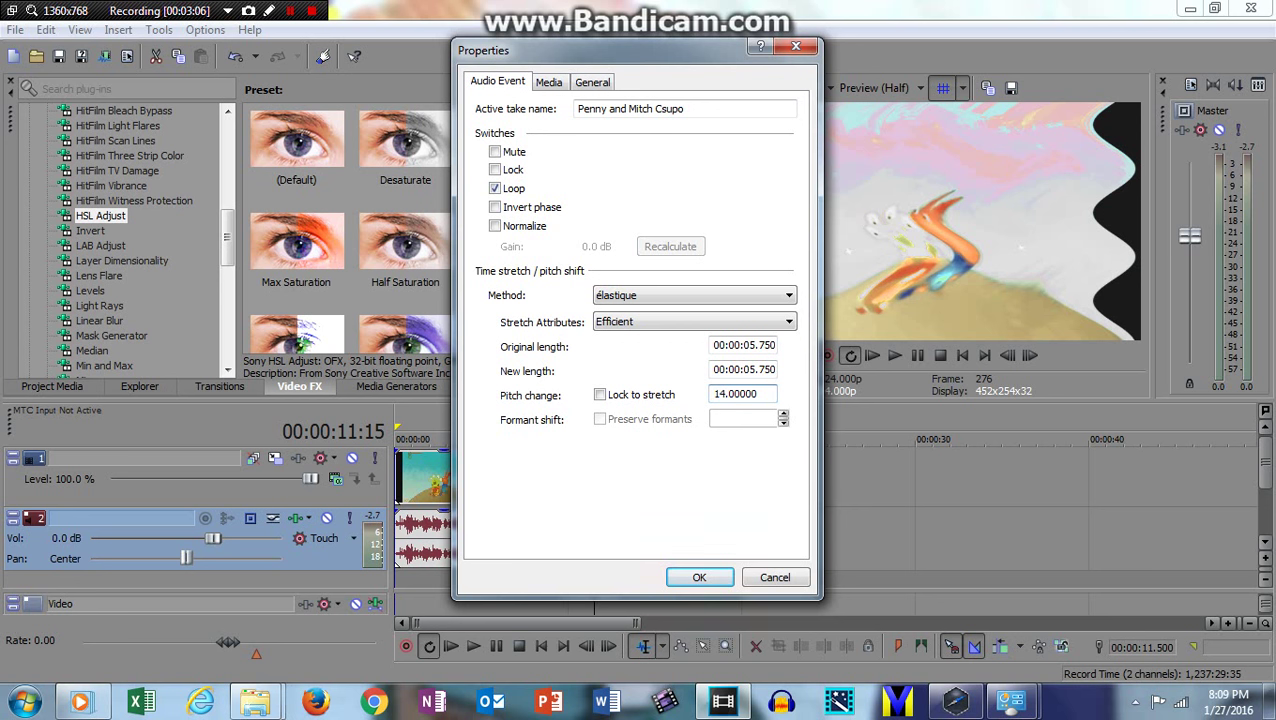
pyautogui.click(699, 577)
pyautogui.press('space')
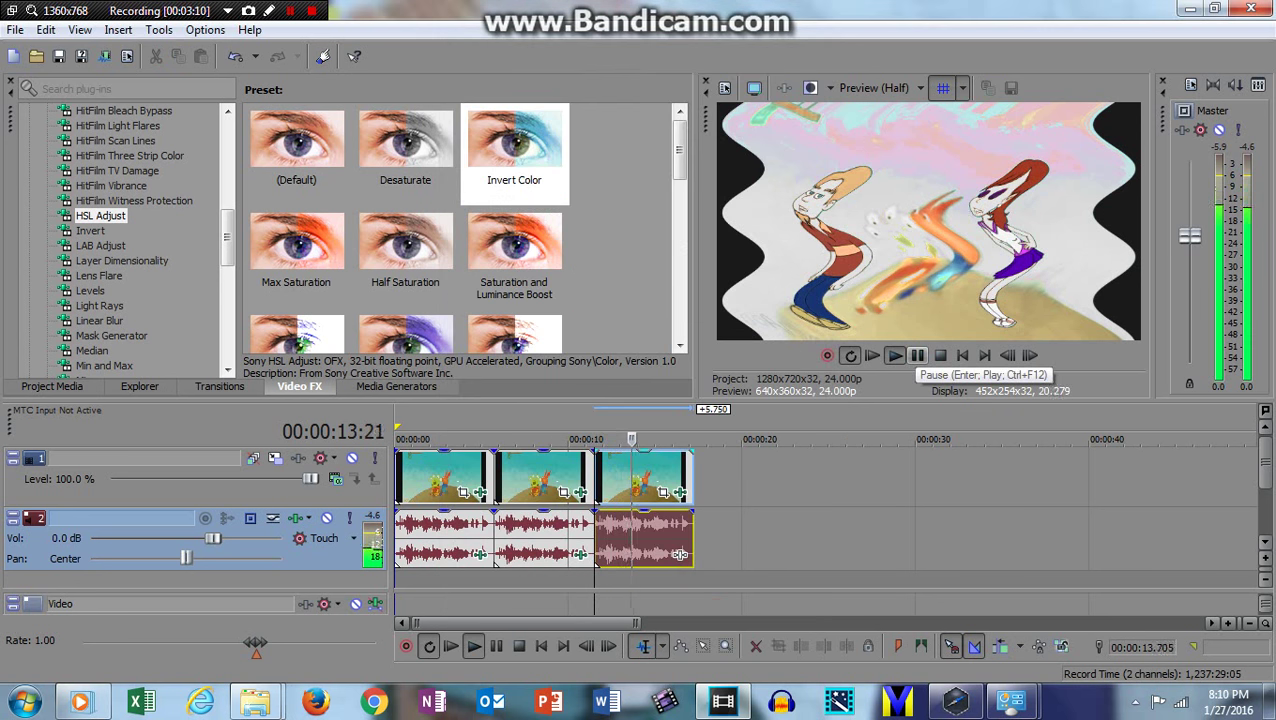
pyautogui.click(917, 355)
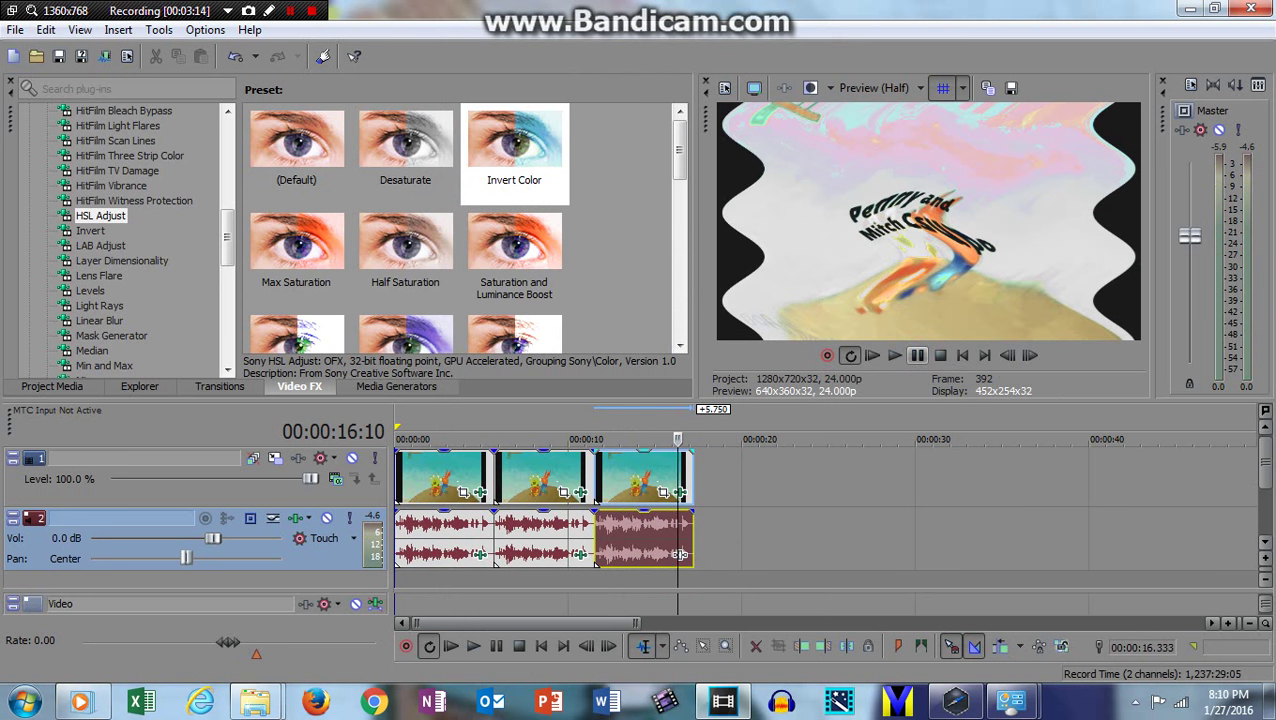
pyautogui.click(25, 386)
pyautogui.moveTo(306, 130); pyautogui.dragTo(697, 477)
pyautogui.click(692, 475)
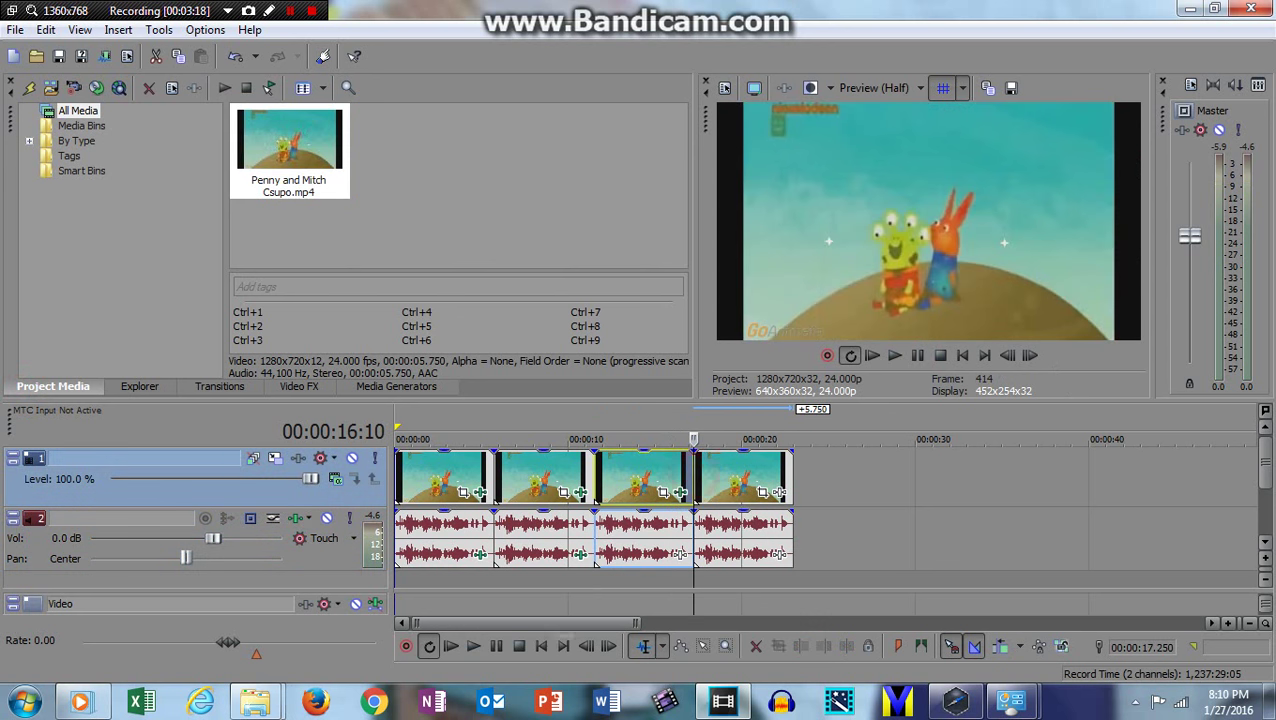
# Apply the TV Simulator effect with the 0.7500 Line Sync preset to the fourth clip and close the effect settings.
pyautogui.moveTo(547, 624); pyautogui.dragTo(592, 624)
pyautogui.click(299, 386)
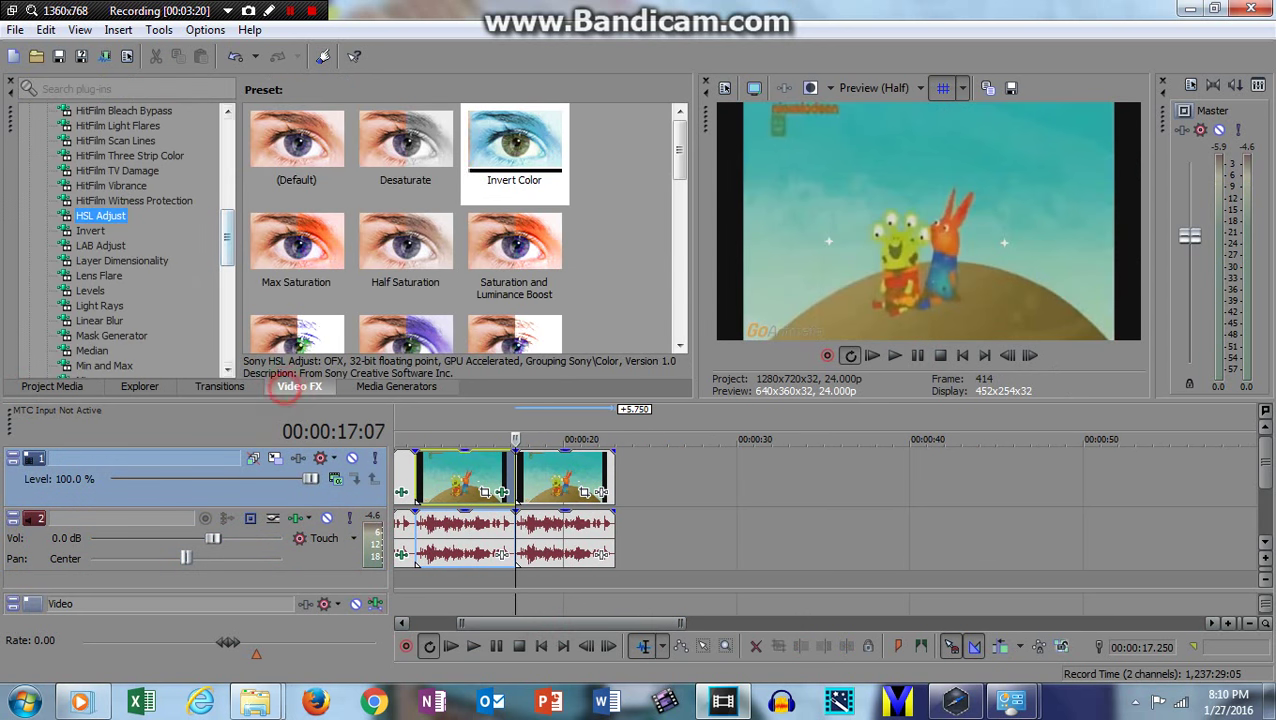
pyautogui.click(228, 251)
pyautogui.click(103, 230)
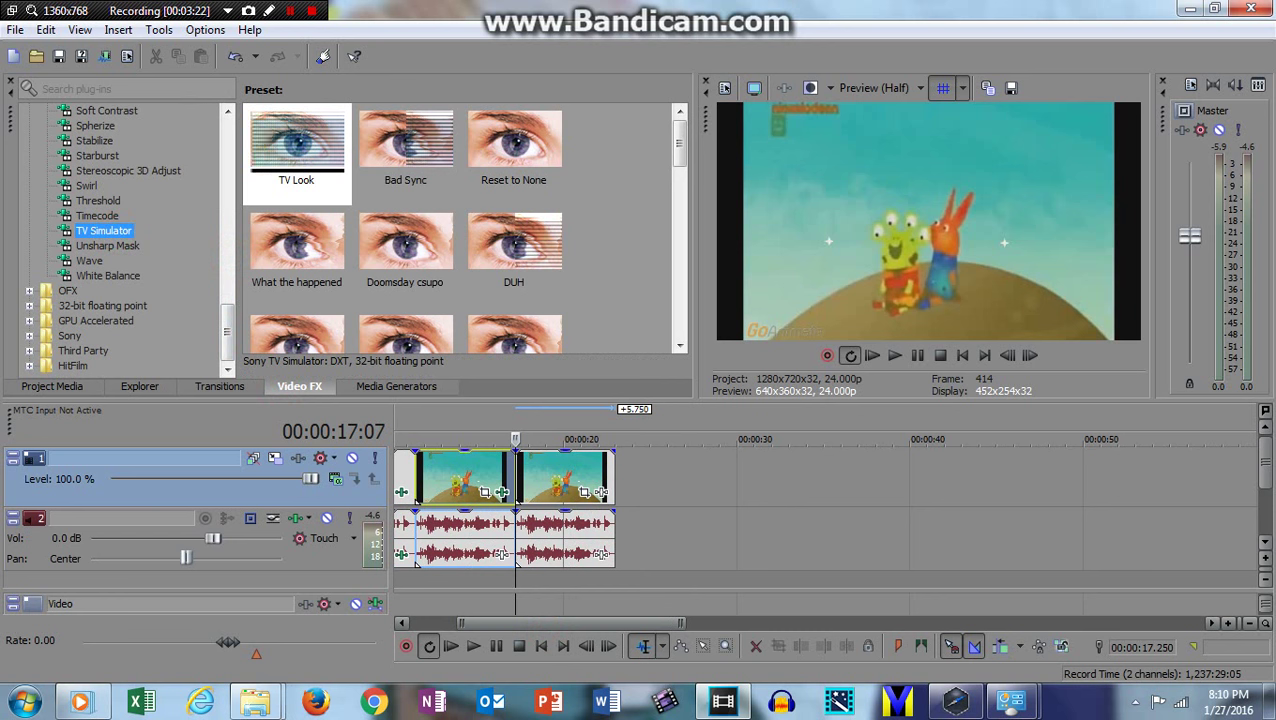
pyautogui.moveTo(682, 143)
pyautogui.mouseDown()
pyautogui.moveTo(682, 179)
pyautogui.moveTo(682, 168)
pyautogui.mouseUp()
pyautogui.moveTo(290, 228); pyautogui.dragTo(460, 478)
pyautogui.click(799, 438)
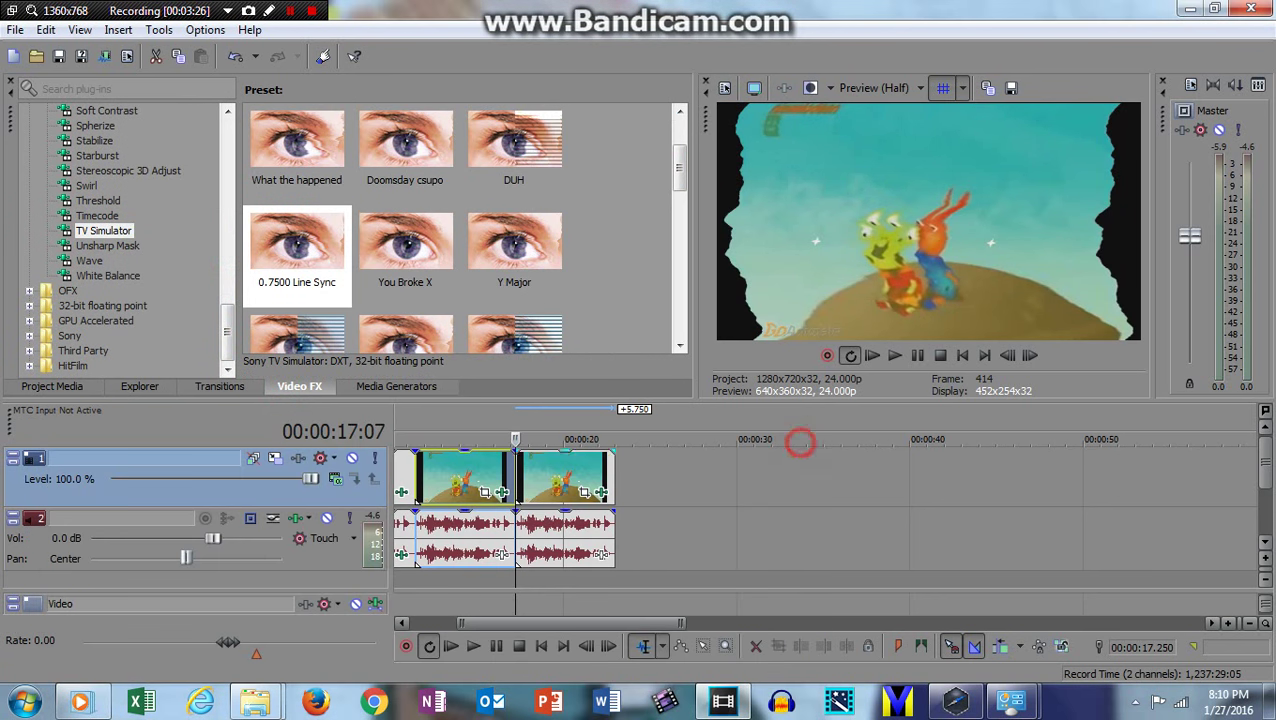
# Add Mirror effects with the (Default), Reflect Top, Reflect Bottom, Reflect Left and Reflect Right presets to the fourth clip.
pyautogui.moveTo(227, 331); pyautogui.dragTo(227, 254)
pyautogui.moveTo(226, 254)
pyautogui.mouseDown()
pyautogui.moveTo(226, 271)
pyautogui.moveTo(226, 247)
pyautogui.mouseUp()
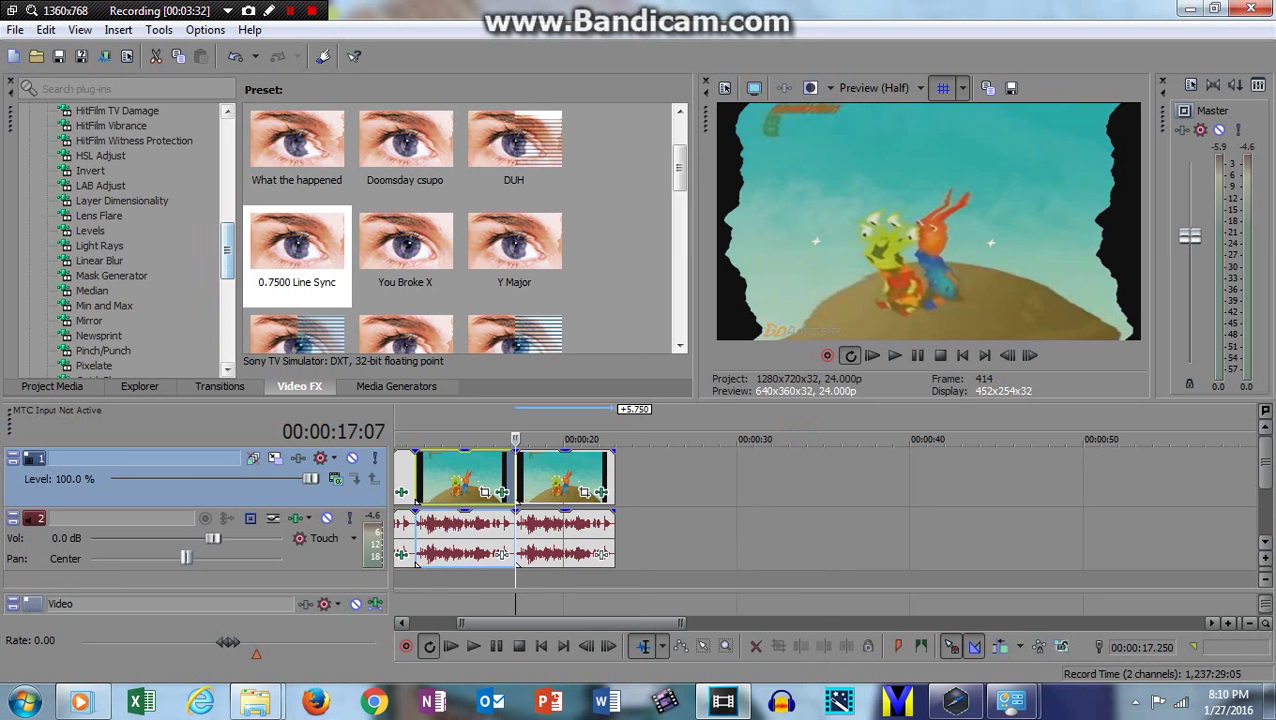
pyautogui.click(89, 320)
pyautogui.click(290, 150)
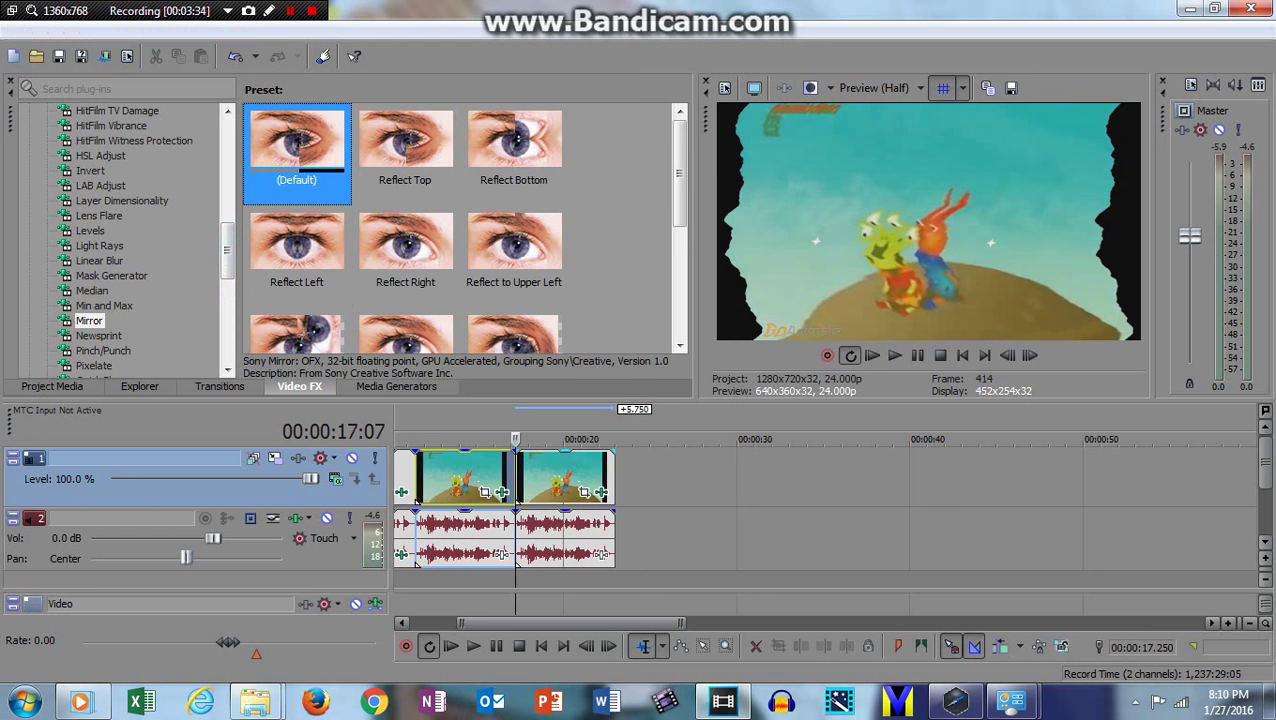
pyautogui.doubleClick(292, 150)
pyautogui.click(405, 142)
pyautogui.doubleClick(513, 140)
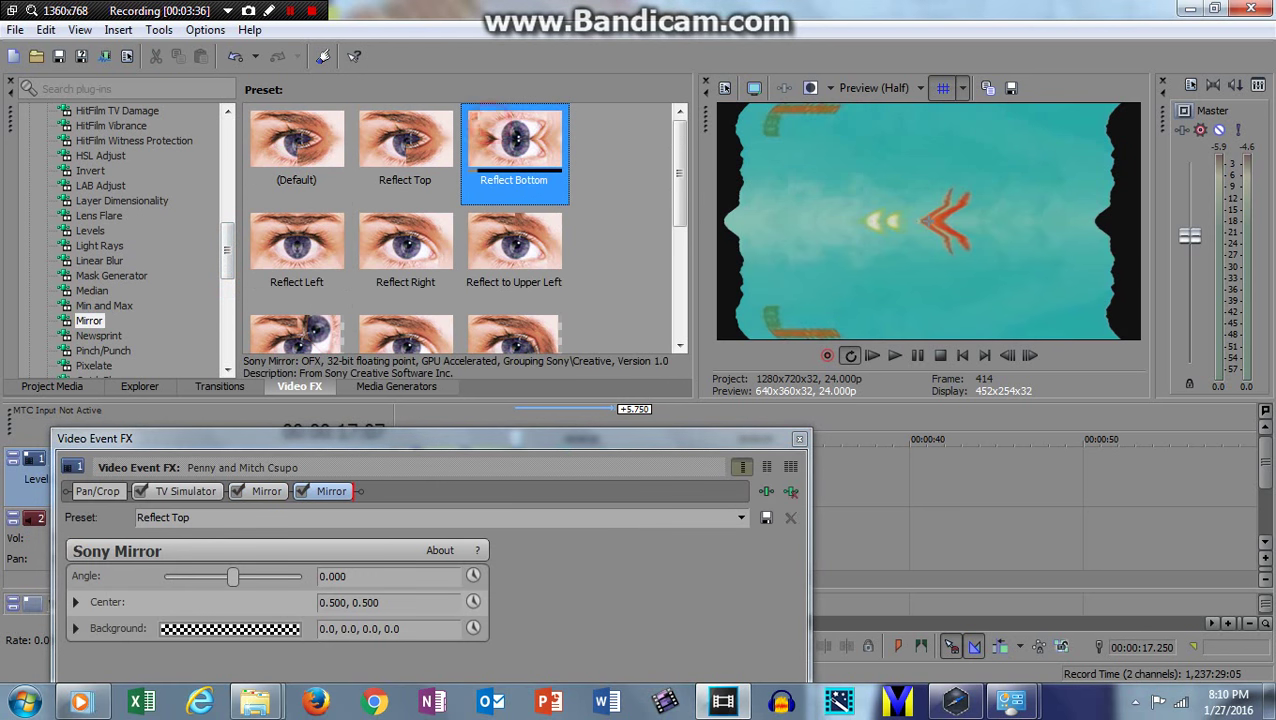
pyautogui.doubleClick(296, 240)
pyautogui.doubleClick(405, 240)
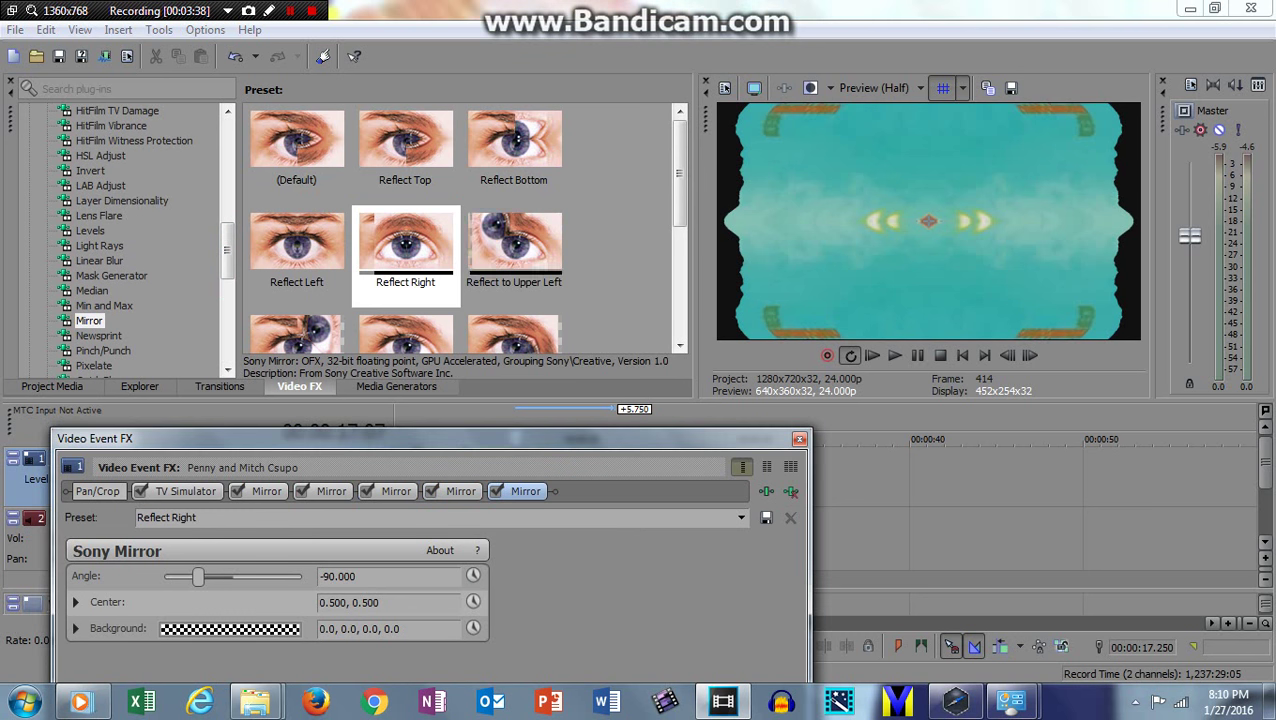
# Add Mirror effects with the Reflect to Upper Left, Upper Right, Lower Left and Lower Right presets to the fourth clip, closing the effect settings.
pyautogui.doubleClick(513, 240)
pyautogui.scroll(-2, 680, 200)
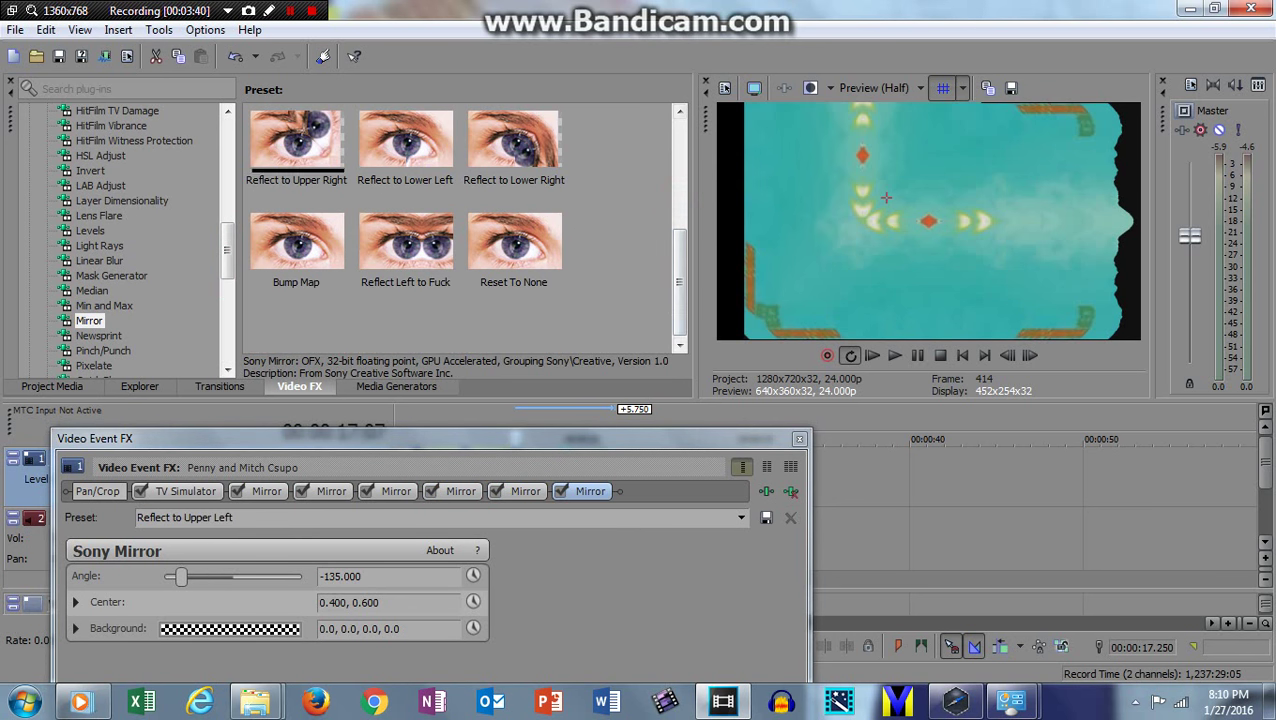
pyautogui.doubleClick(296, 140)
pyautogui.doubleClick(405, 140)
pyautogui.doubleClick(516, 146)
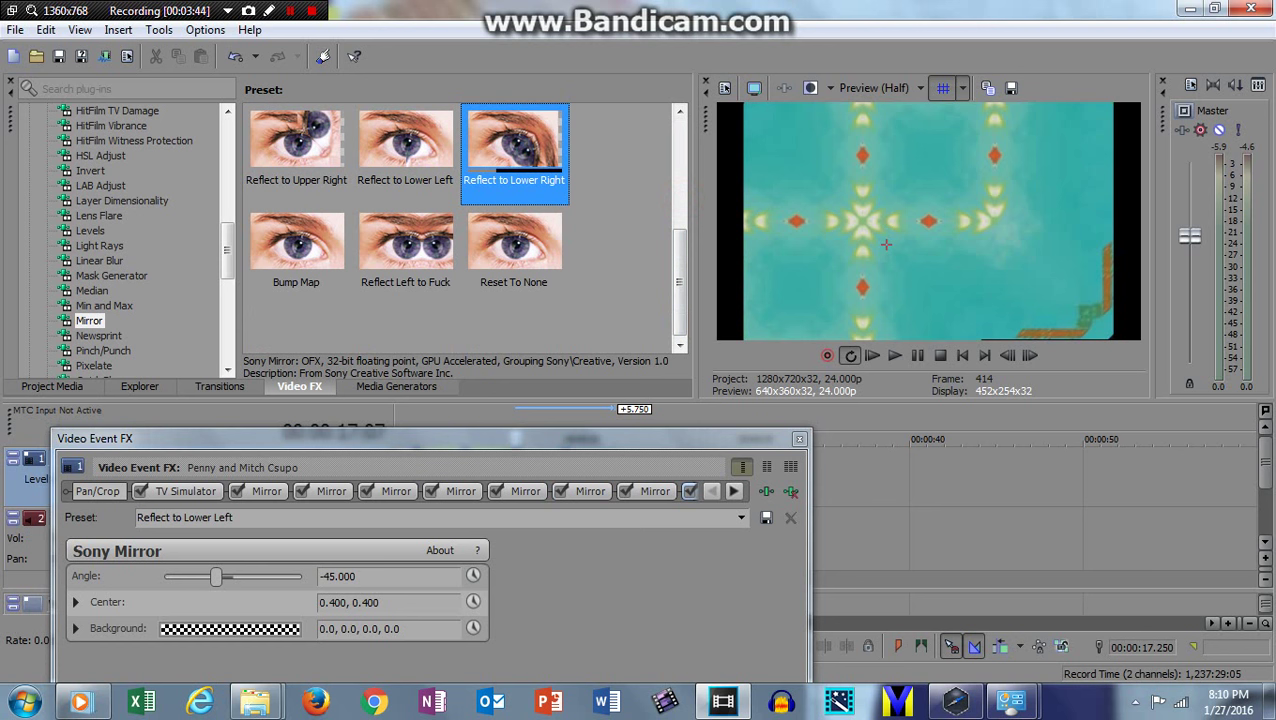
pyautogui.click(799, 438)
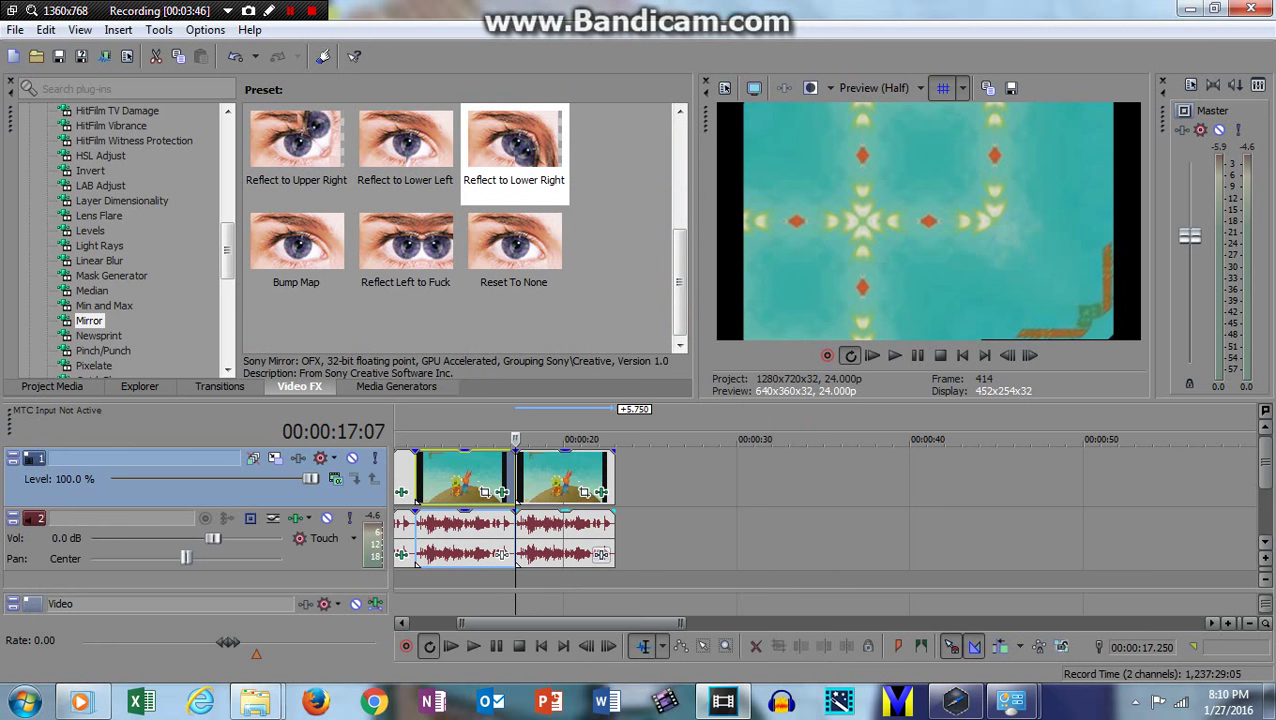
# Animate the fourth clip's pan/crop to a rotation angle of -1,080.0 at its end and close the settings.
pyautogui.click(584, 492)
pyautogui.moveTo(560, 438); pyautogui.dragTo(741, 28)
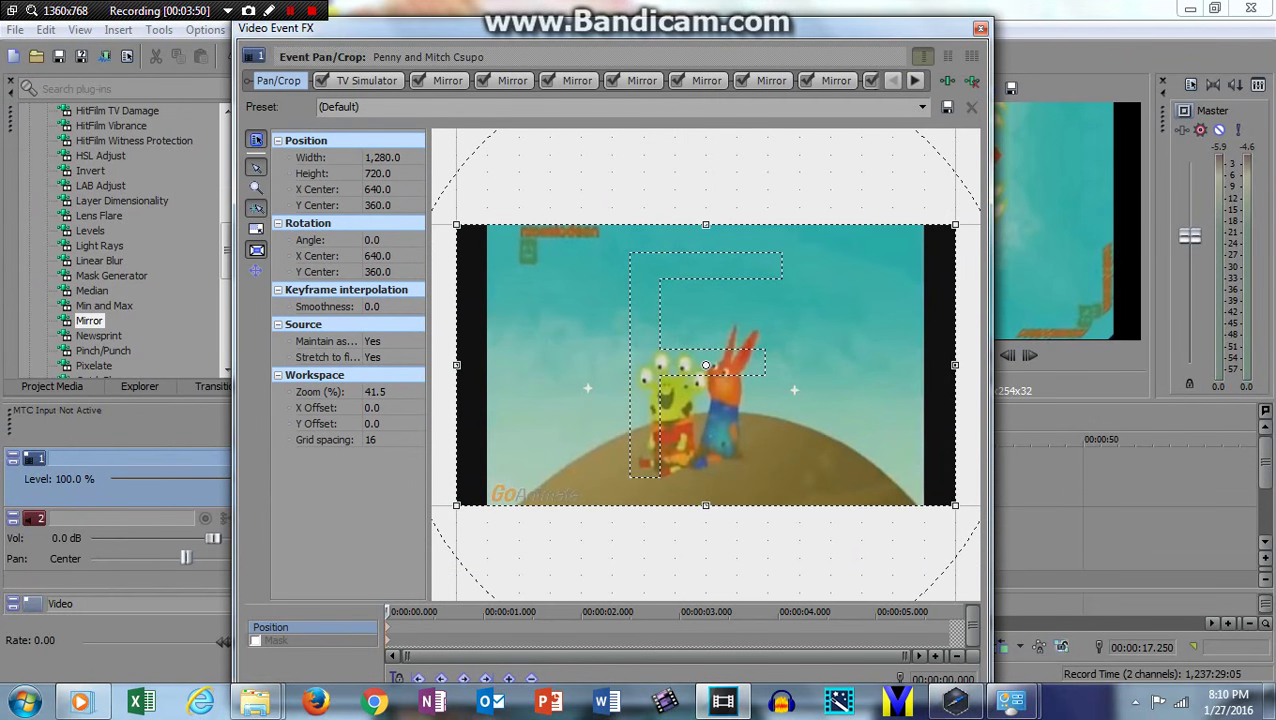
pyautogui.moveTo(388, 612); pyautogui.dragTo(950, 612)
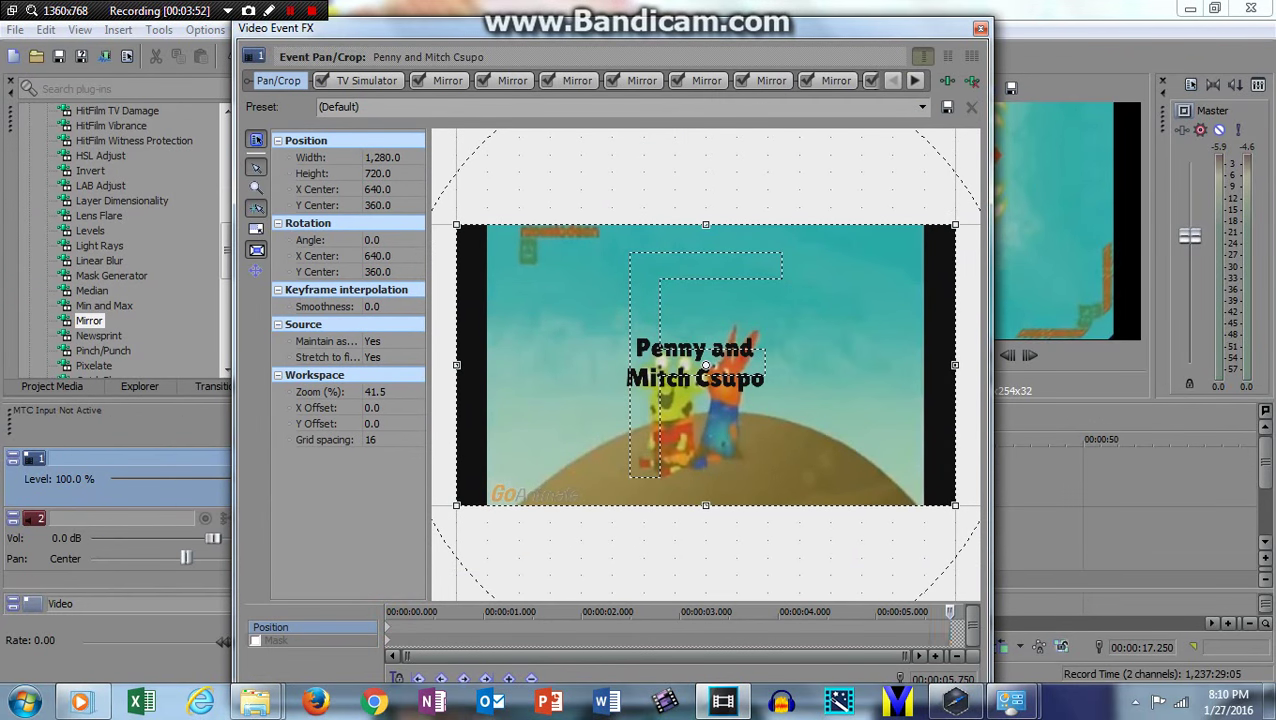
pyautogui.moveTo(947, 175)
pyautogui.mouseDown()
pyautogui.moveTo(450, 405)
pyautogui.moveTo(470, 245)
pyautogui.moveTo(947, 175)
pyautogui.moveTo(958, 535)
pyautogui.moveTo(947, 175)
pyautogui.mouseUp()
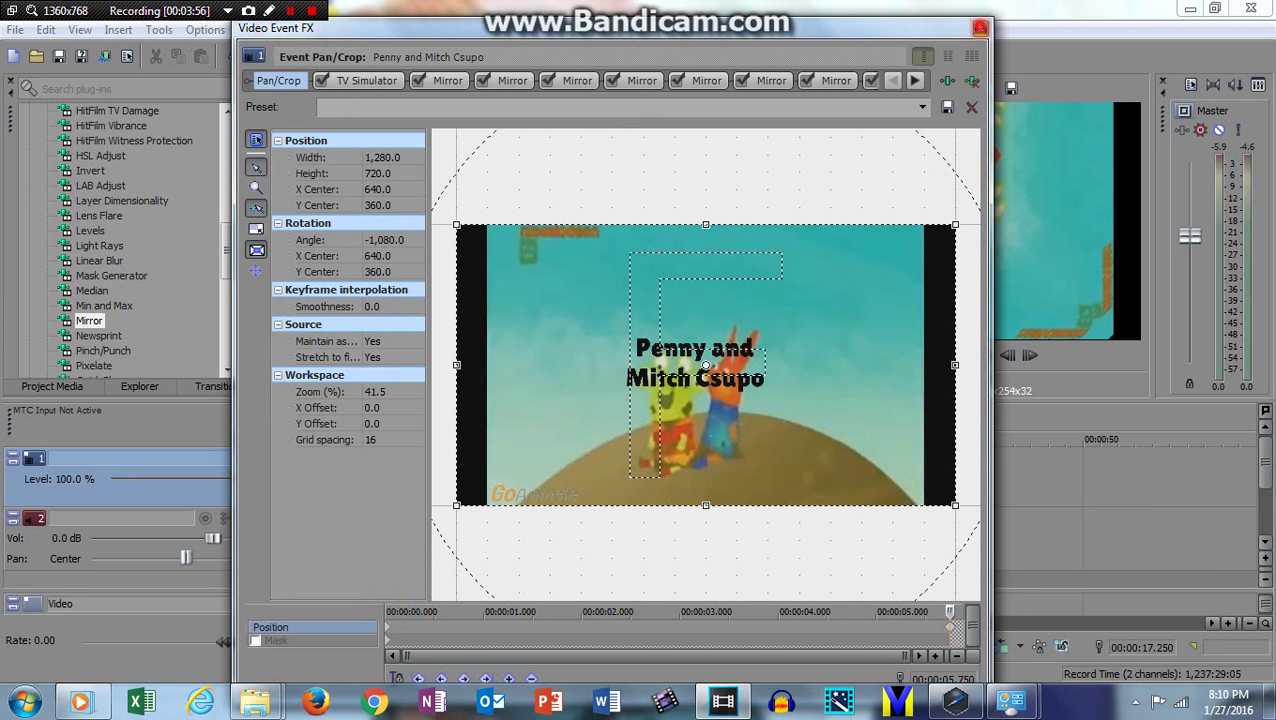
pyautogui.click(980, 28)
# Add the ExpressFX Flange/Wah-Wah audio effect to the fourth clip and set its effect type to Wah-Wah.
pyautogui.click(600, 553)
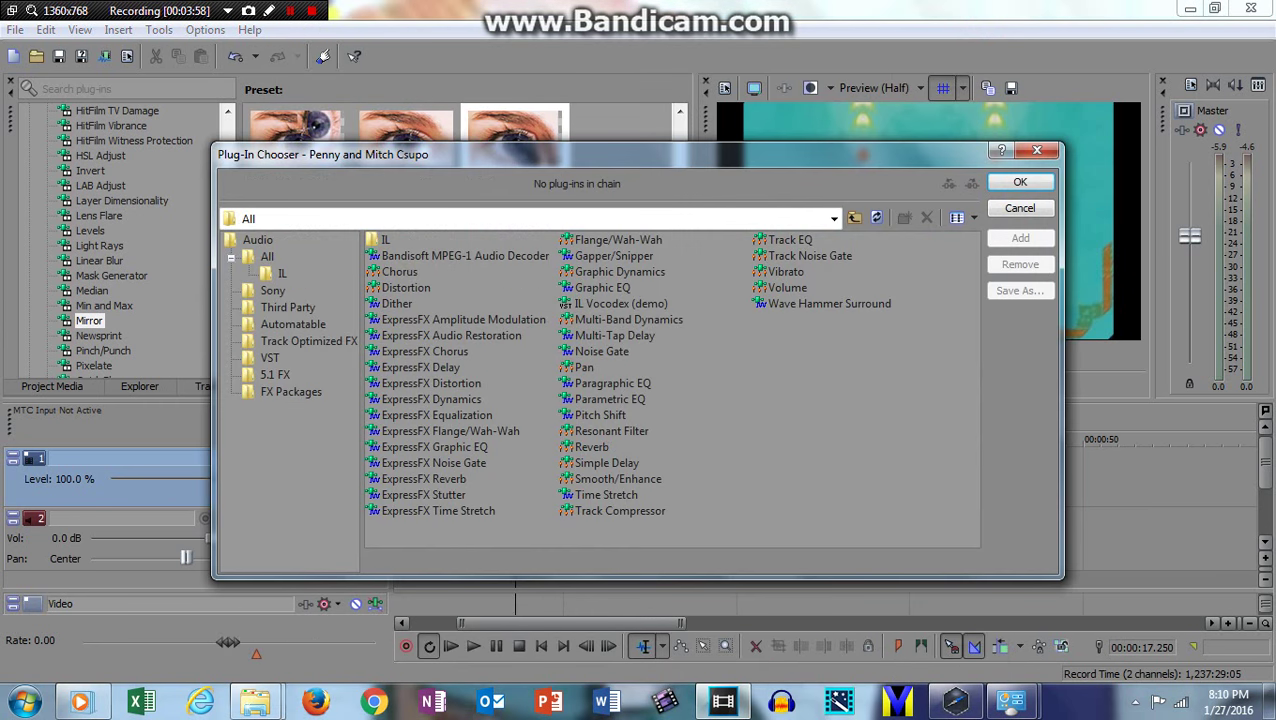
pyautogui.doubleClick(453, 430)
pyautogui.click(1012, 185)
pyautogui.click(362, 351)
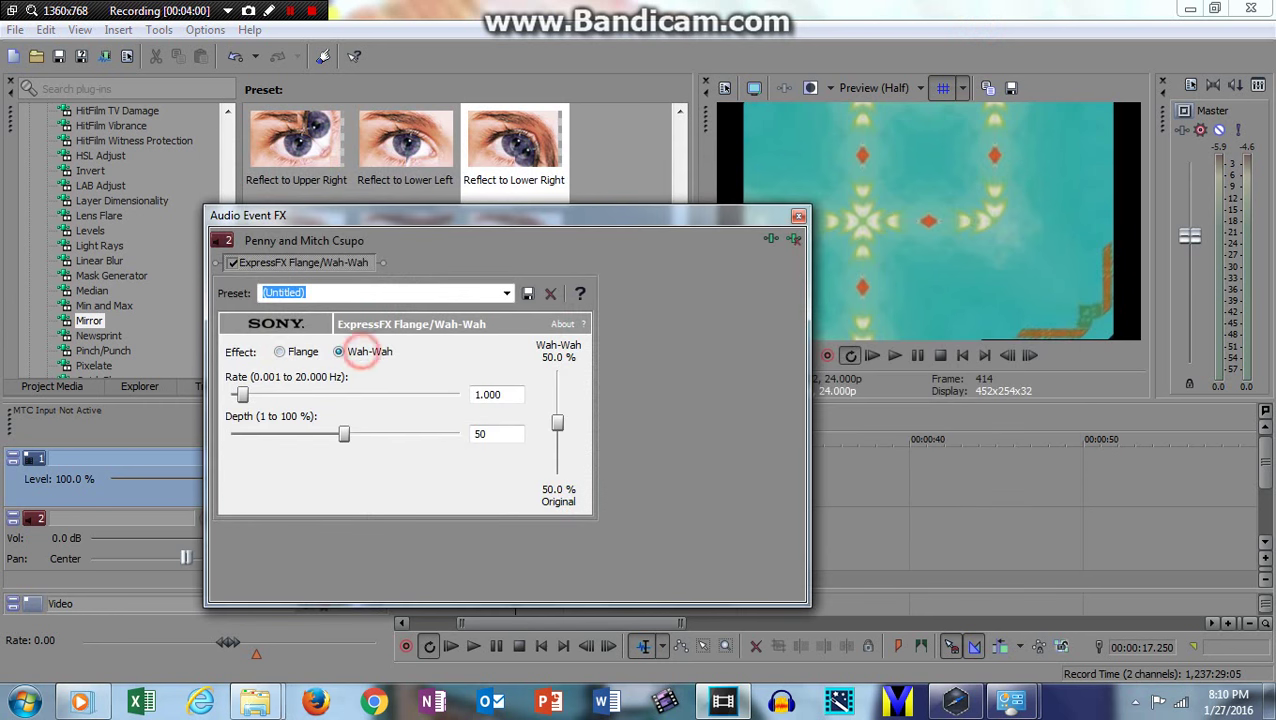
# Set the wah-wah rate to 20.000 Hz, depth to 100 and mix to 100.0 % Wah-Wah, and play back the result.
pyautogui.moveTo(242, 394); pyautogui.dragTo(459, 434)
pyautogui.moveTo(557, 423); pyautogui.dragTo(557, 371)
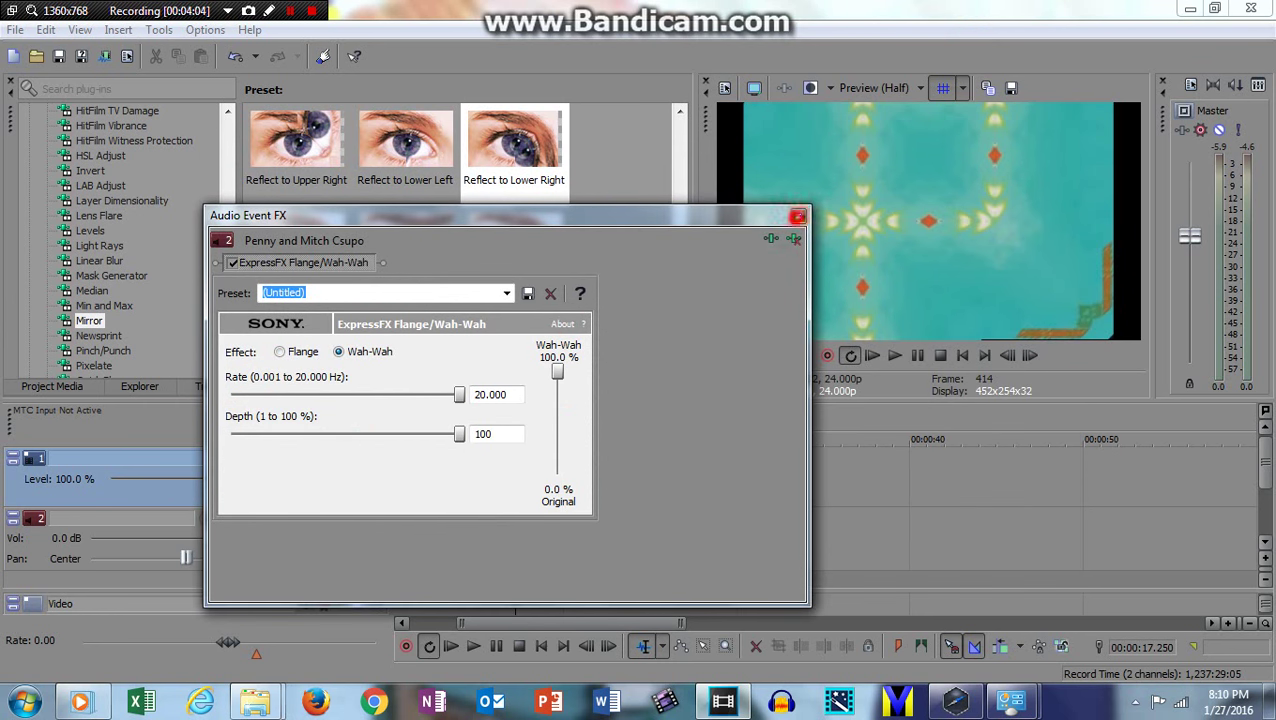
pyautogui.click(798, 216)
pyautogui.click(894, 355)
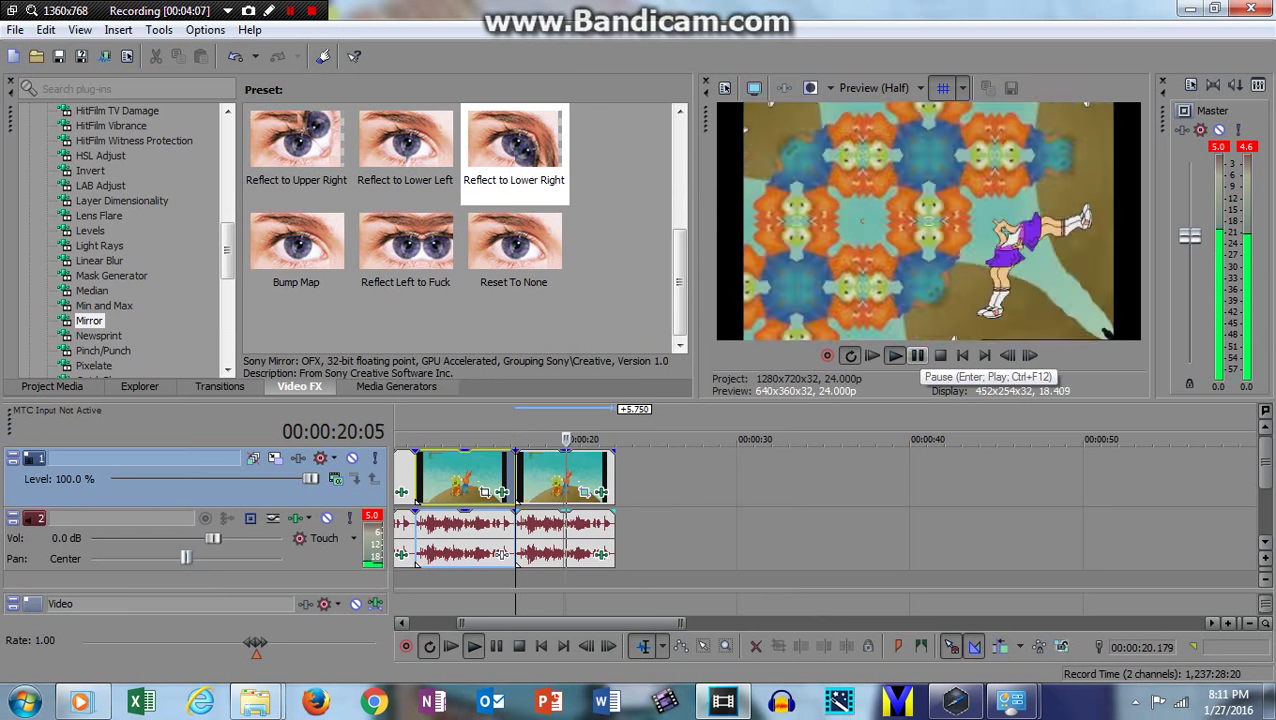
pyautogui.click(917, 355)
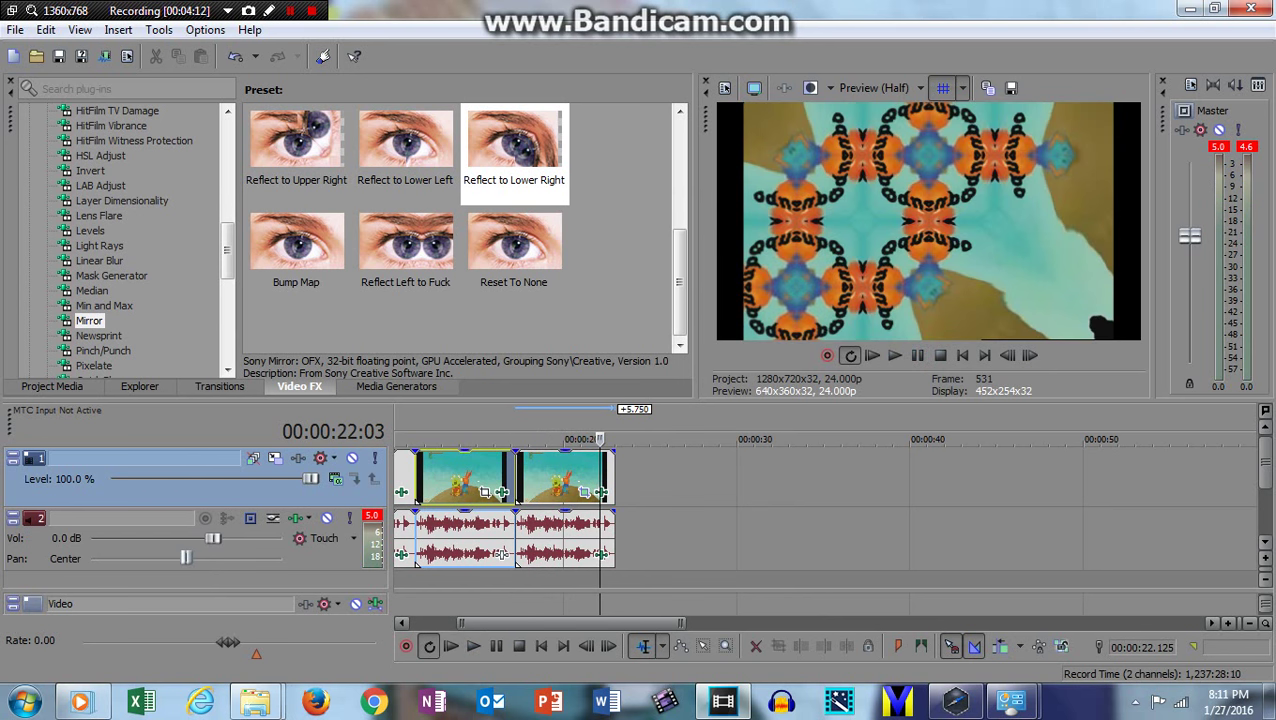
# Place a fifth copy of the Penny and Mitch Csupo.mp4 clip directly after the fourth on the timeline.
pyautogui.click(36, 388)
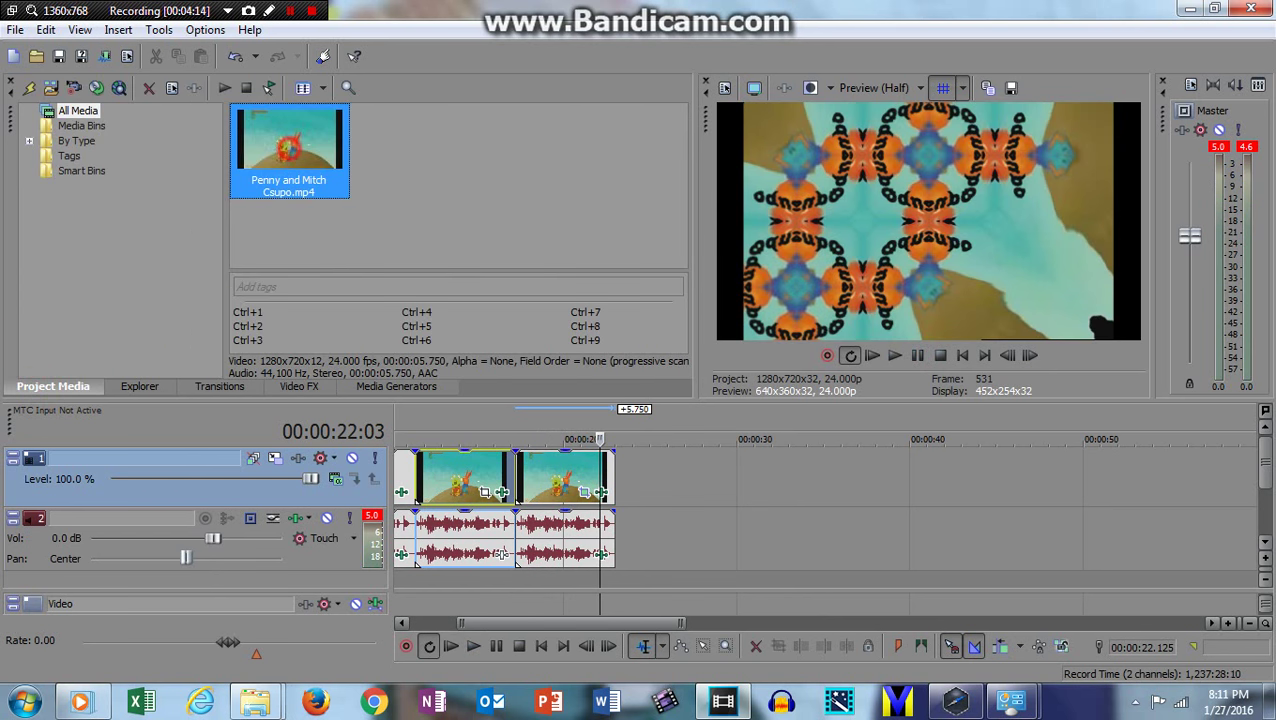
pyautogui.moveTo(289, 148); pyautogui.dragTo(617, 481)
pyautogui.click(617, 481)
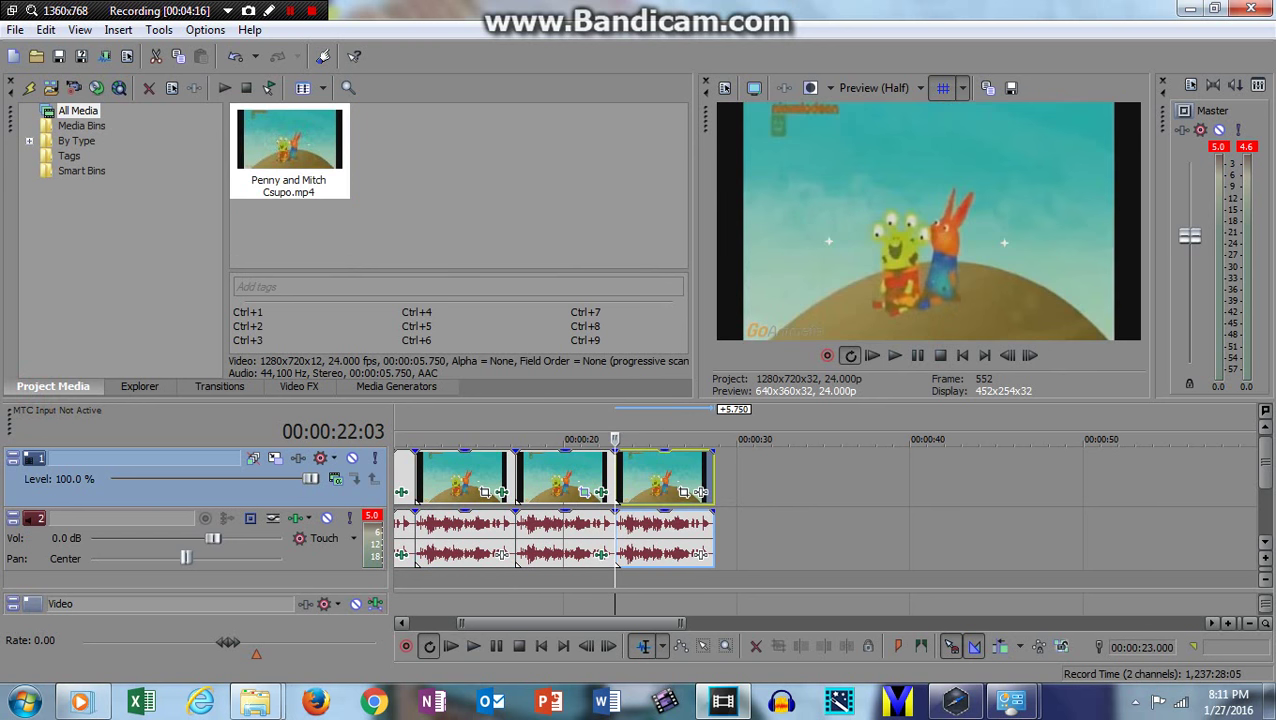
# Apply the Swirl effect with the Reset to None preset to the fifth clip.
pyautogui.click(299, 387)
pyautogui.moveTo(230, 255); pyautogui.dragTo(229, 338)
pyautogui.click(88, 186)
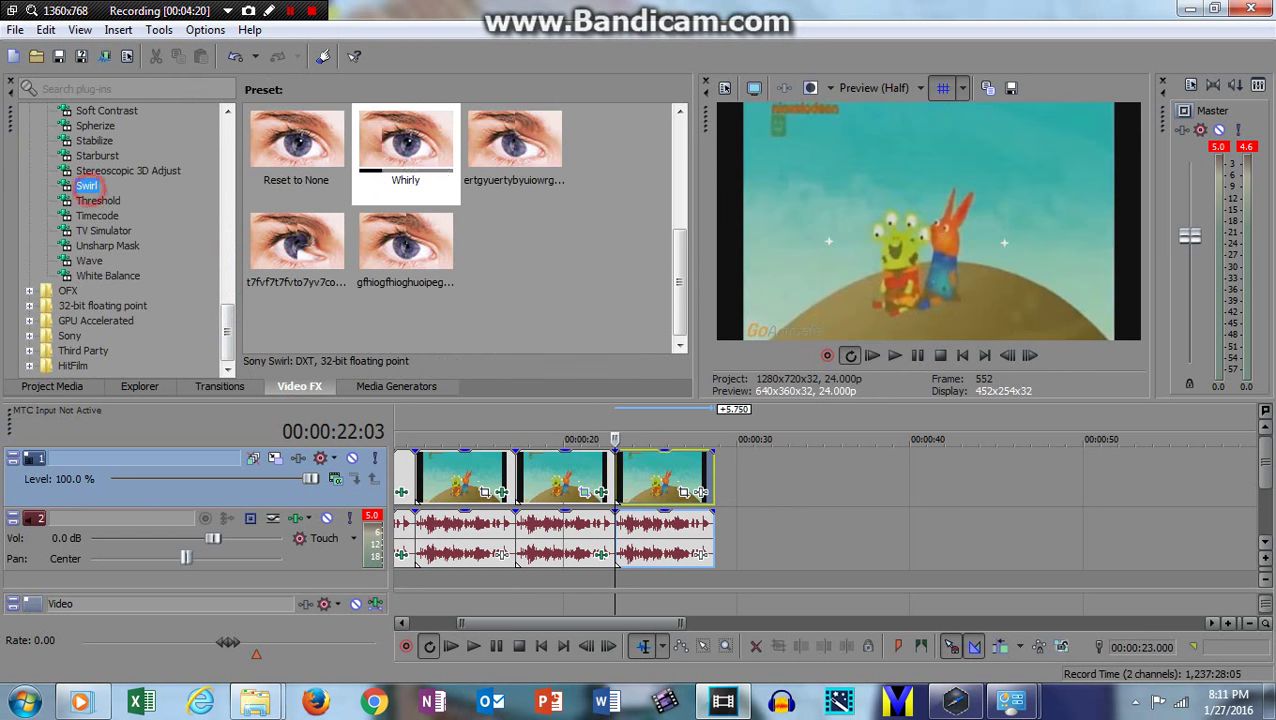
pyautogui.click(297, 126)
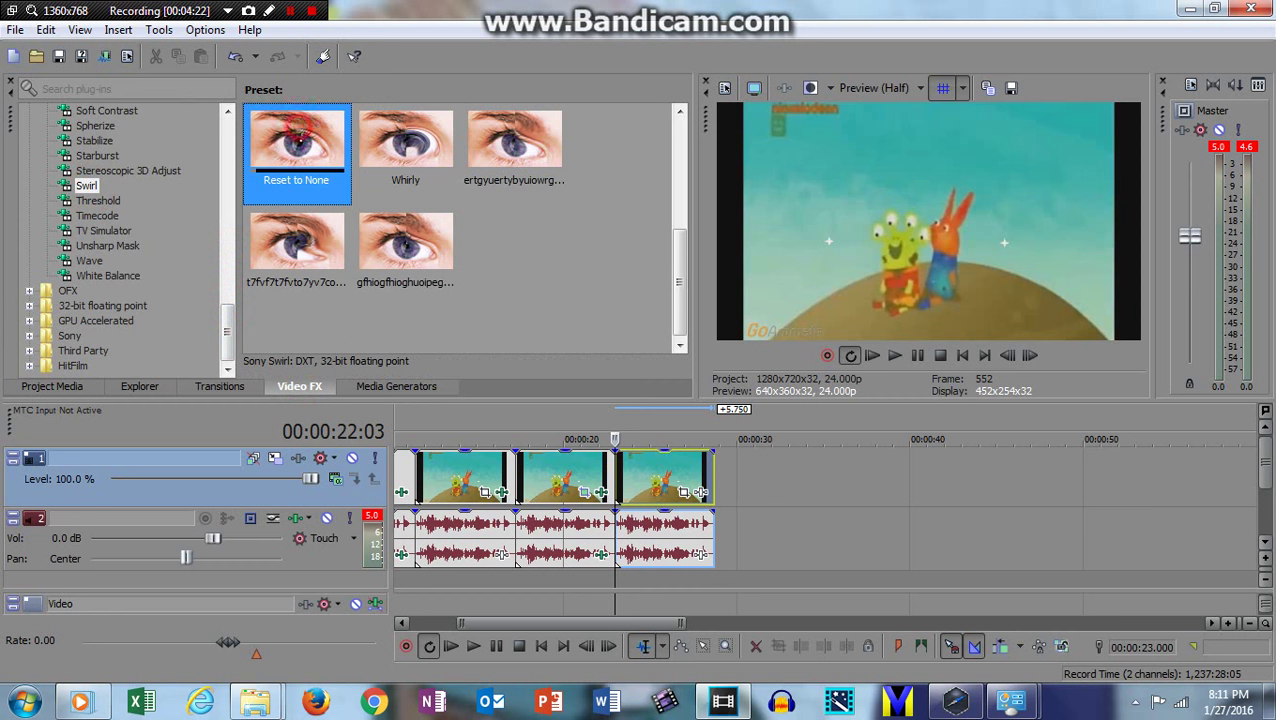
pyautogui.moveTo(297, 126); pyautogui.dragTo(655, 478)
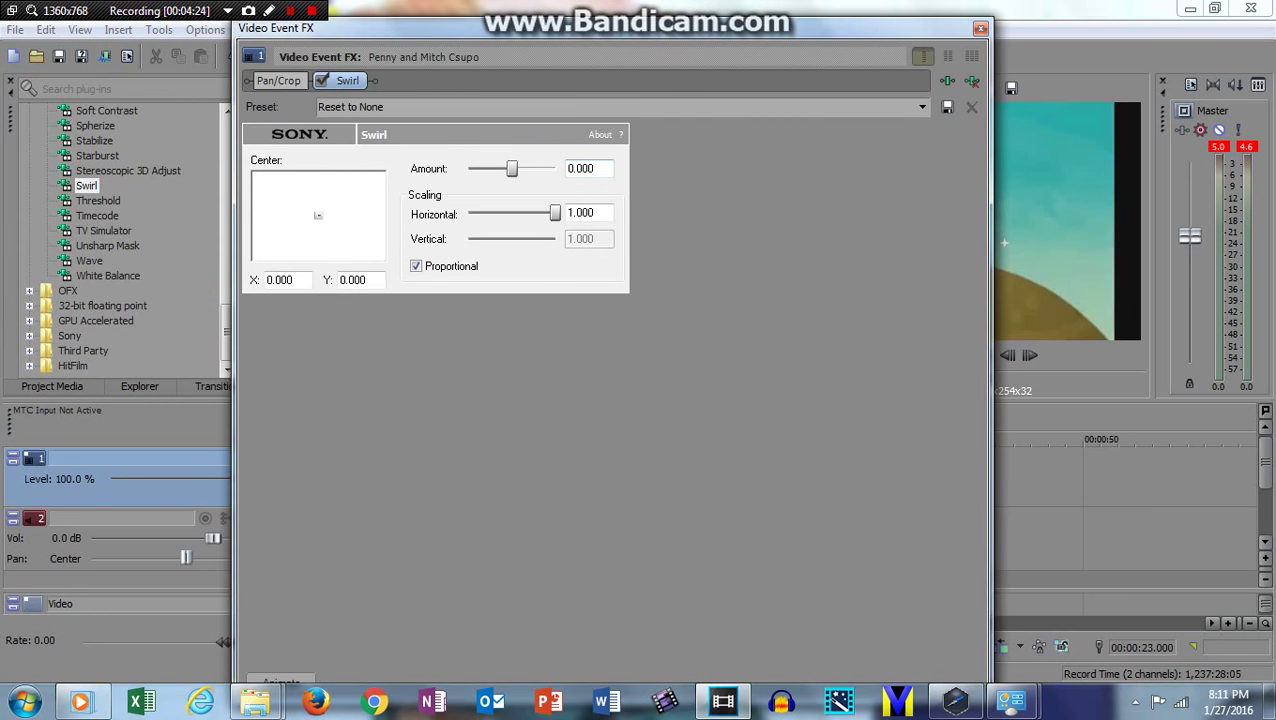
# Animate the fifth clip's Swirl with an increased positive amount at the clip's end and close the effect settings.
pyautogui.click(282, 677)
pyautogui.moveTo(389, 526); pyautogui.dragTo(963, 527)
pyautogui.moveTo(511, 168); pyautogui.dragTo(530, 168)
pyautogui.click(980, 28)
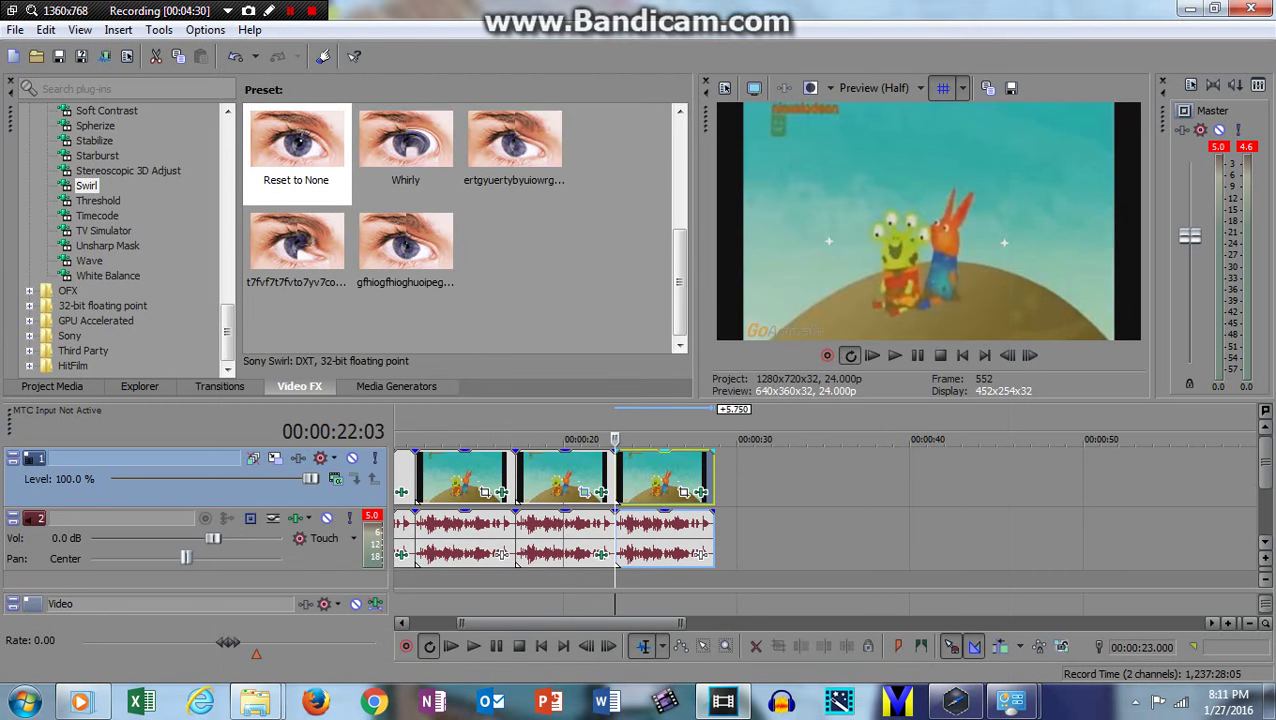
# Apply Color Corrector (Secondary) with the bright green preset to the fifth clip and close the effect settings.
pyautogui.scroll(10, 120, 240)
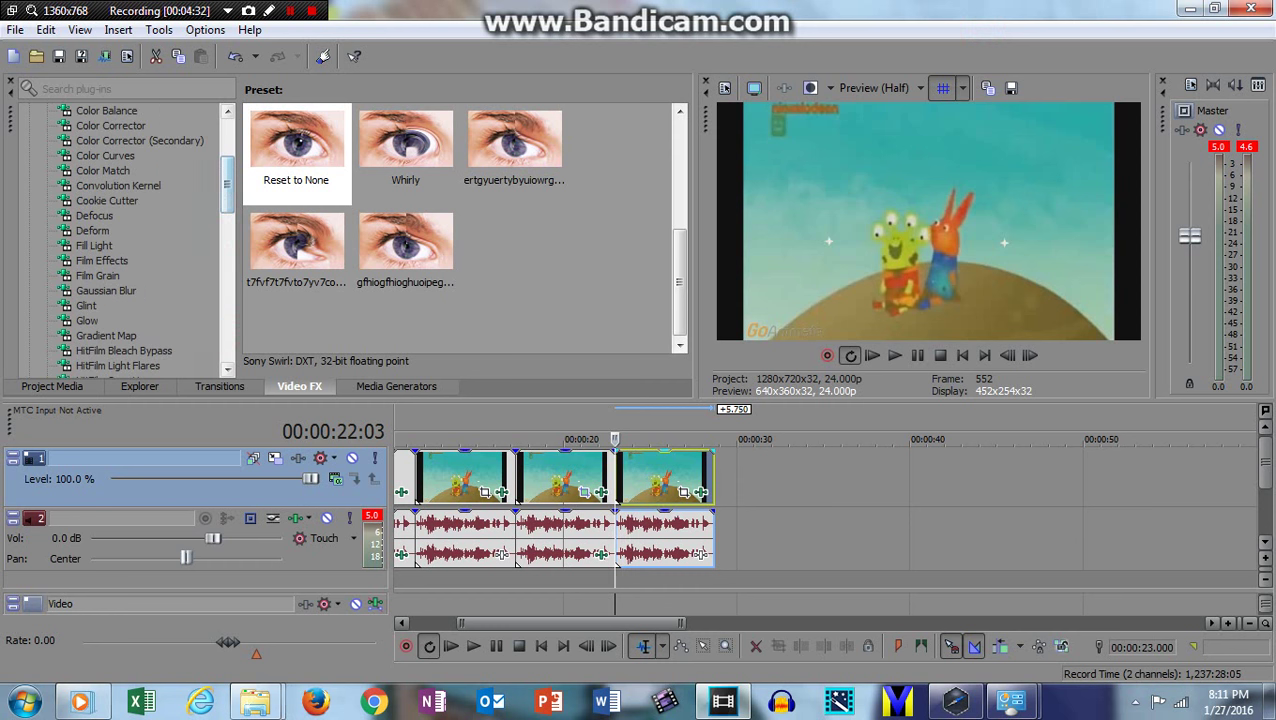
pyautogui.click(140, 140)
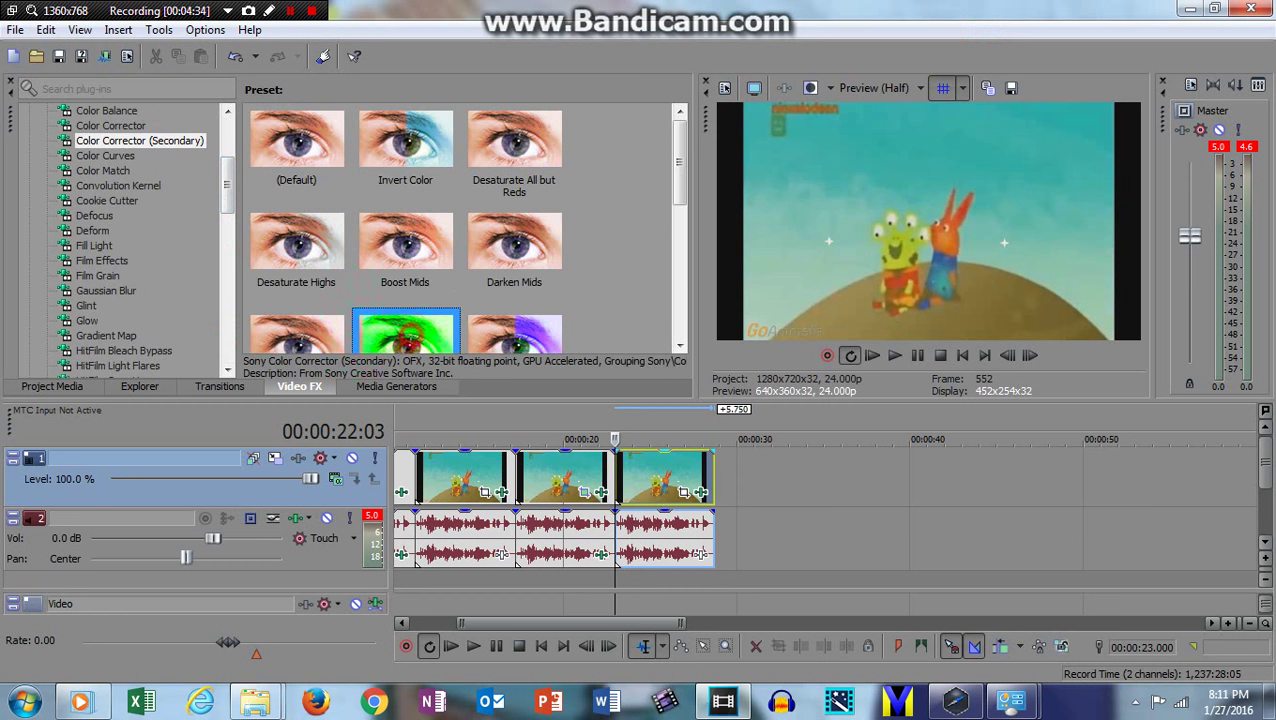
pyautogui.moveTo(406, 335); pyautogui.dragTo(660, 478)
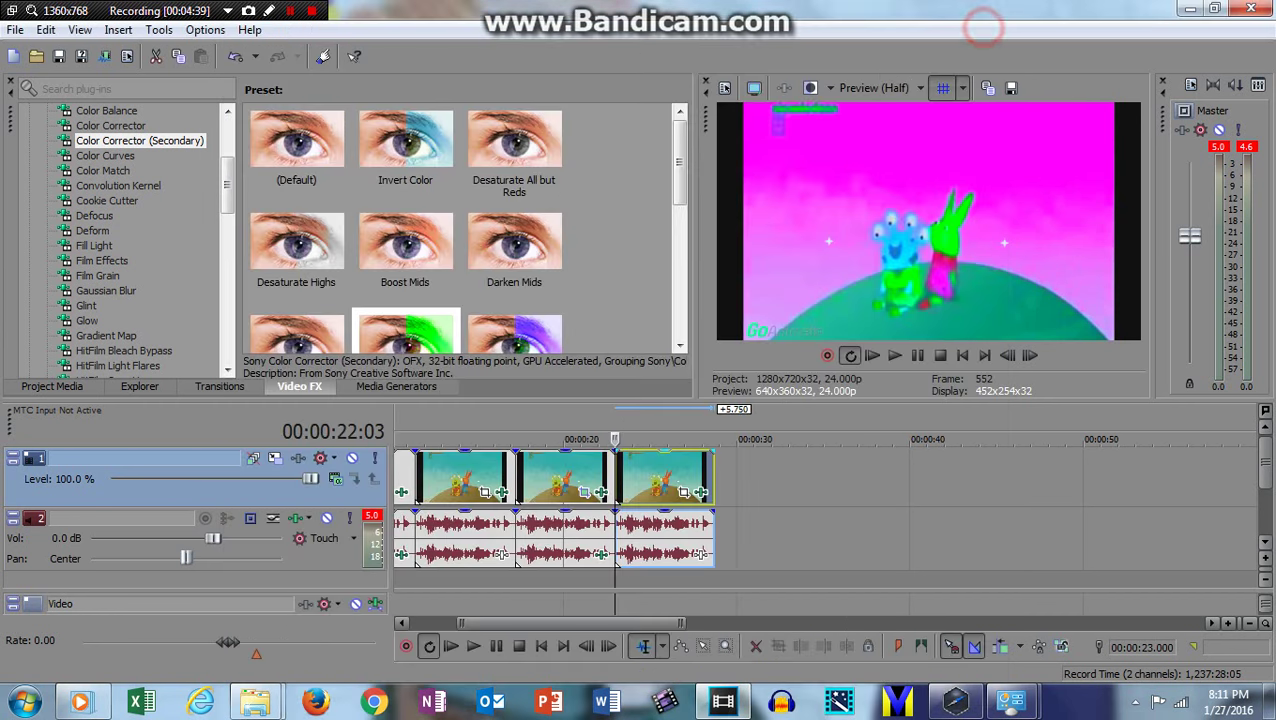
pyautogui.click(980, 28)
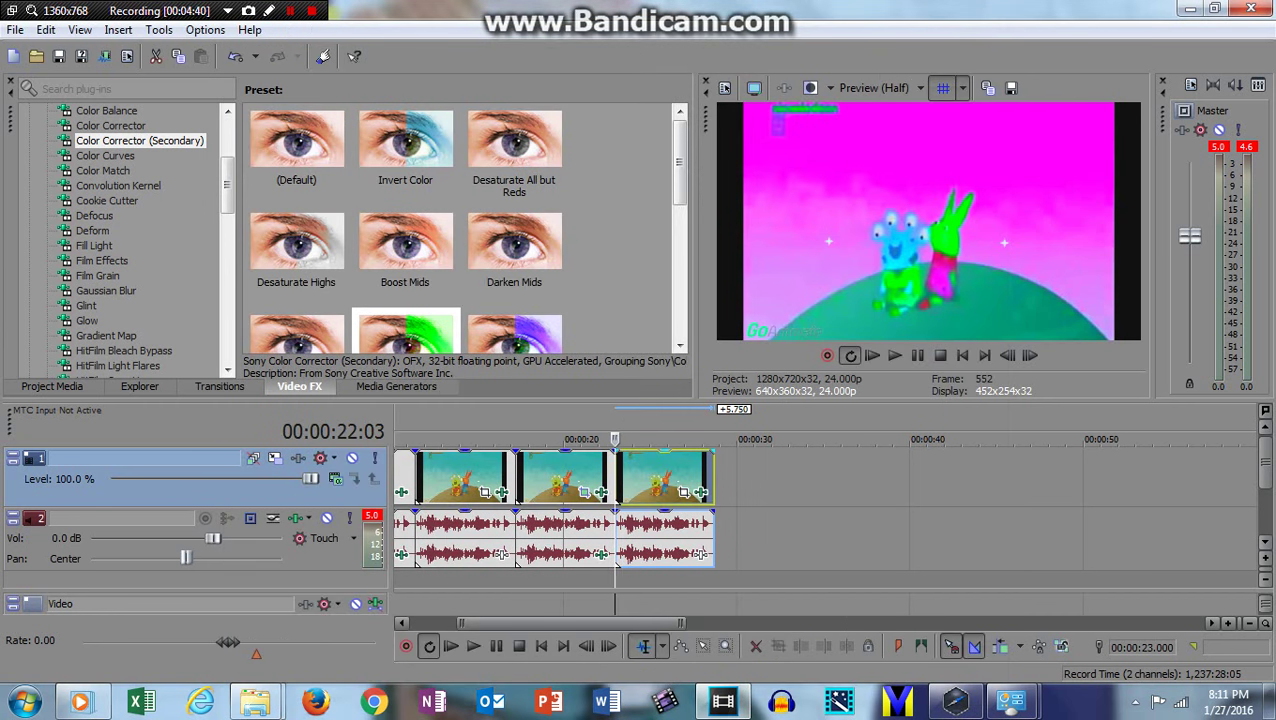
# Apply the Channel Blend effect with the Red Only preset to the fifth clip and close the effect settings.
pyautogui.scroll(3, 130, 190)
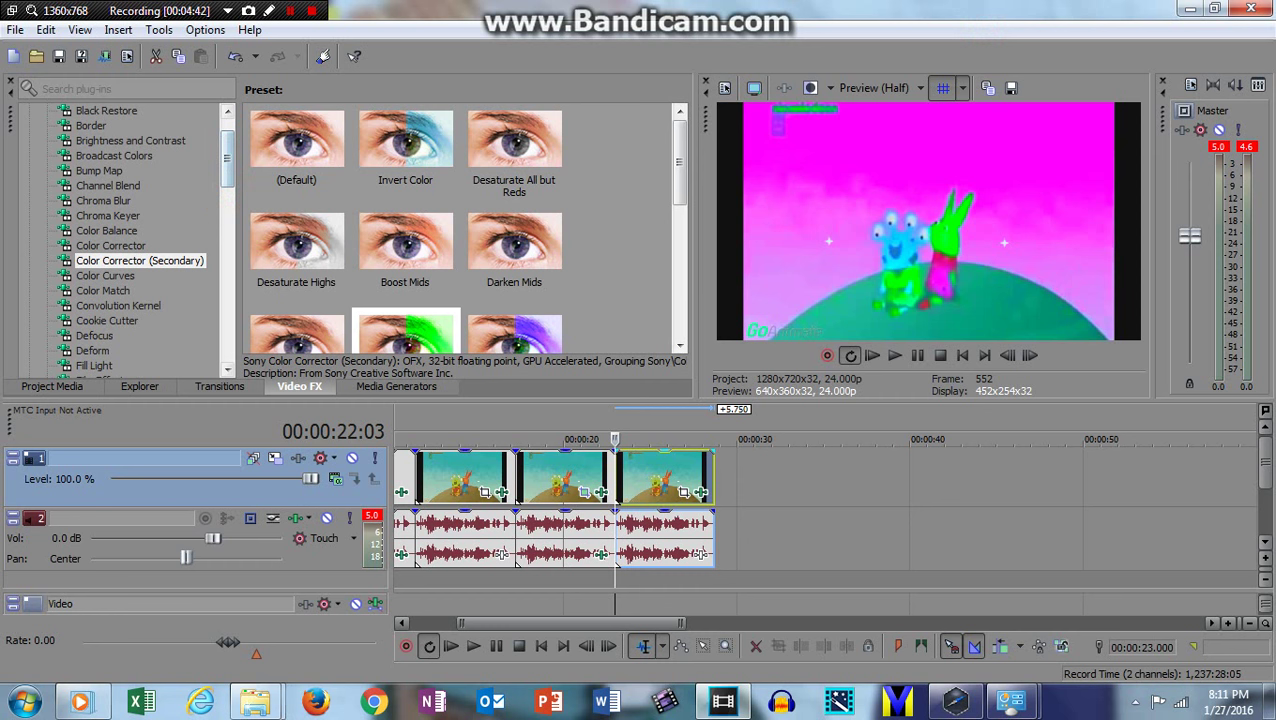
pyautogui.click(108, 186)
pyautogui.click(406, 246)
pyautogui.moveTo(405, 245); pyautogui.dragTo(943, 96)
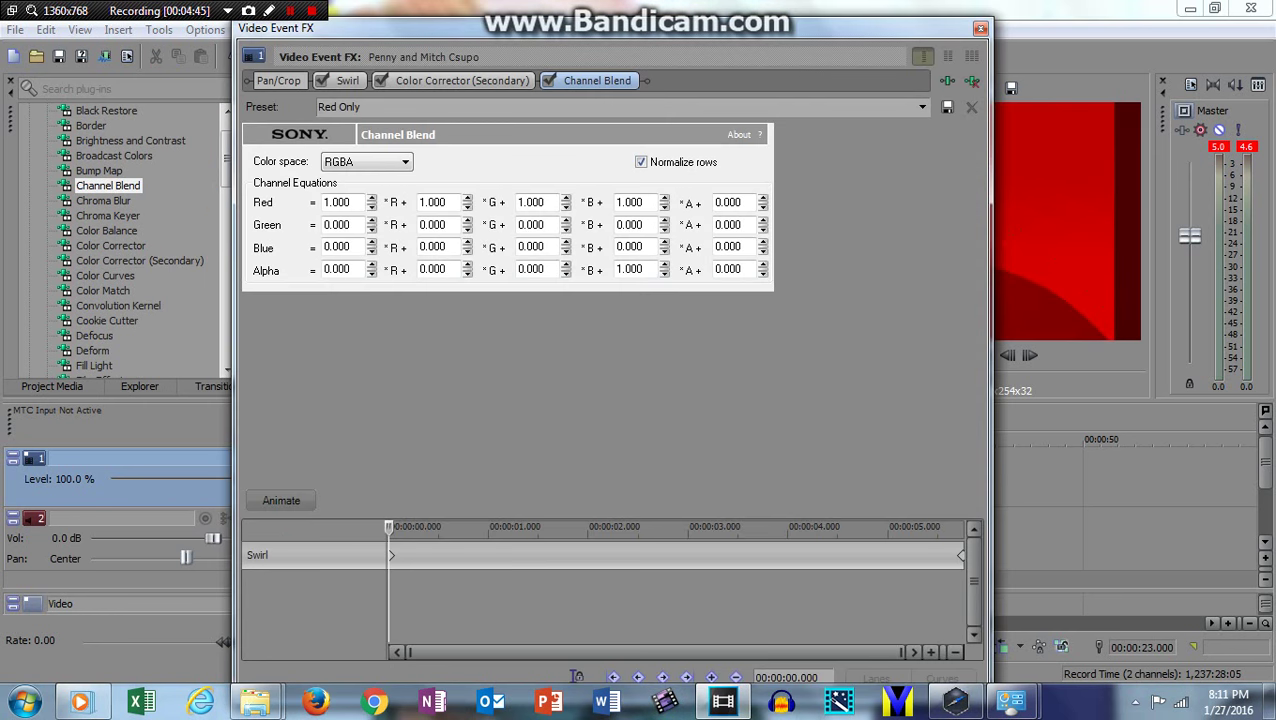
pyautogui.click(980, 28)
# Add Vibrato to the fifth clip's audio with the graph's end point raised near 12.00 and the modulation frequency at maximum, and play back the result.
pyautogui.click(701, 556)
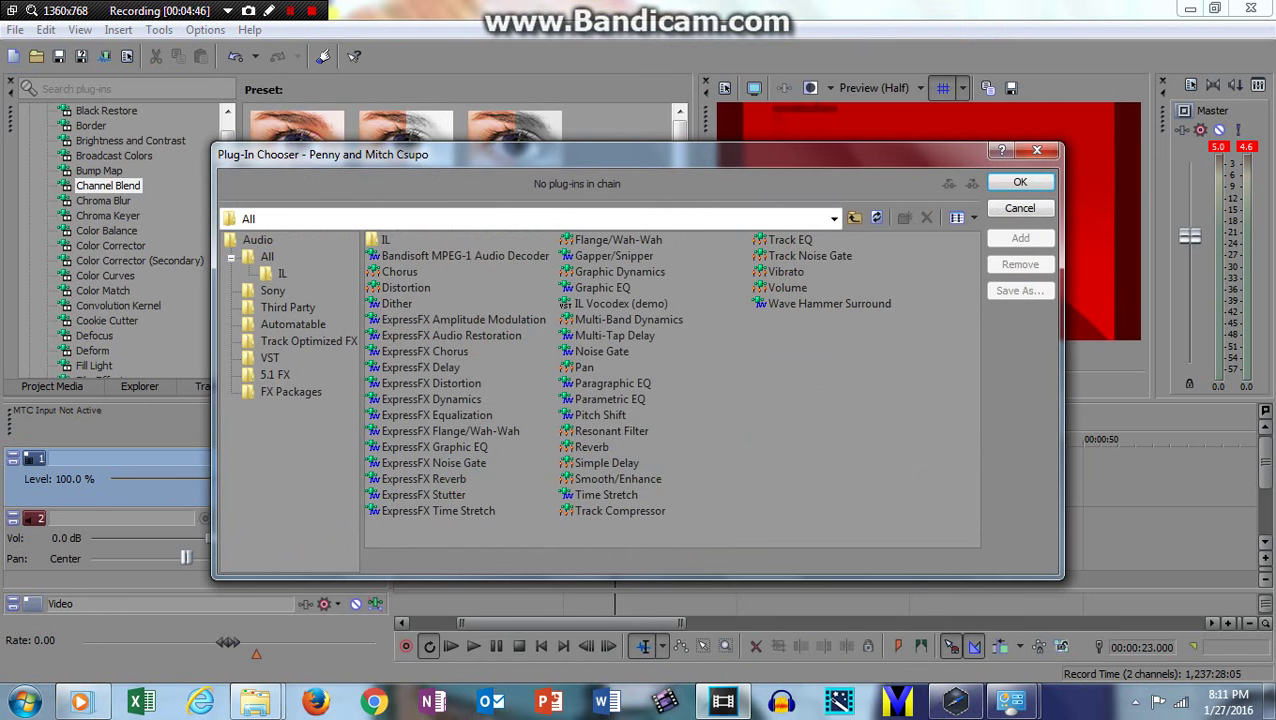
pyautogui.doubleClick(786, 271)
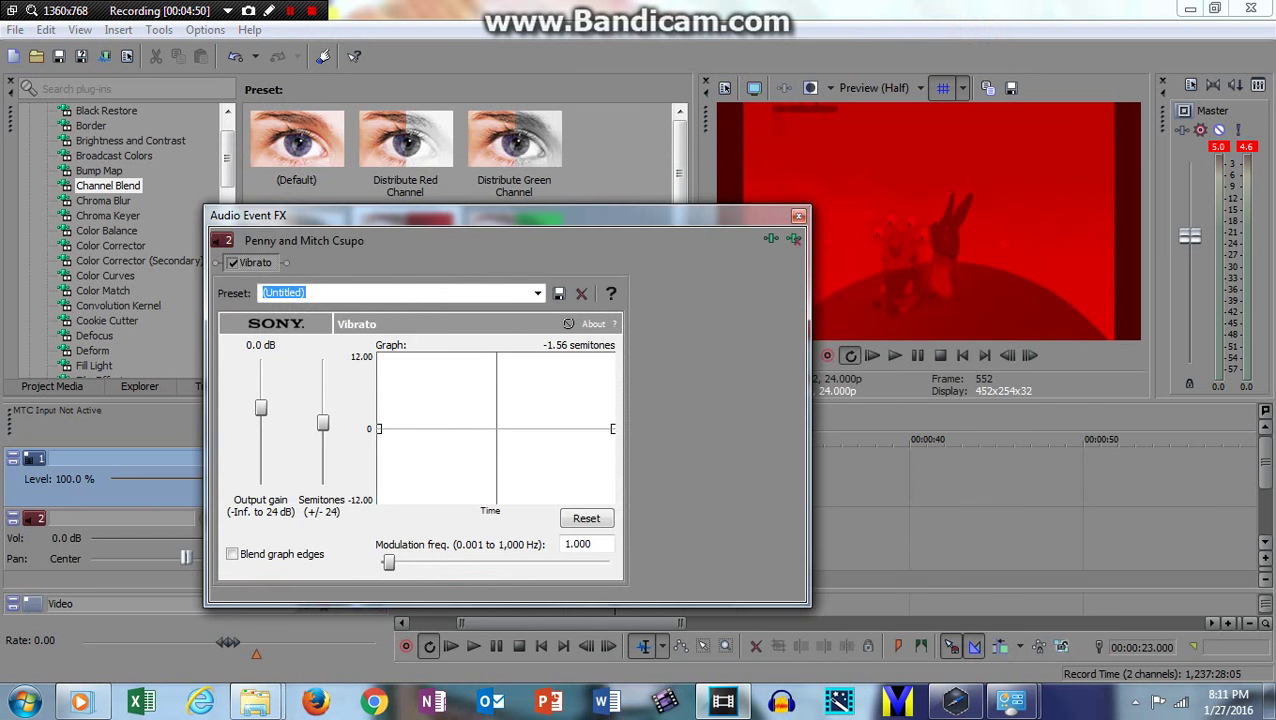
pyautogui.moveTo(612, 428); pyautogui.dragTo(612, 356)
pyautogui.moveTo(388, 563); pyautogui.dragTo(609, 563)
pyautogui.click(798, 216)
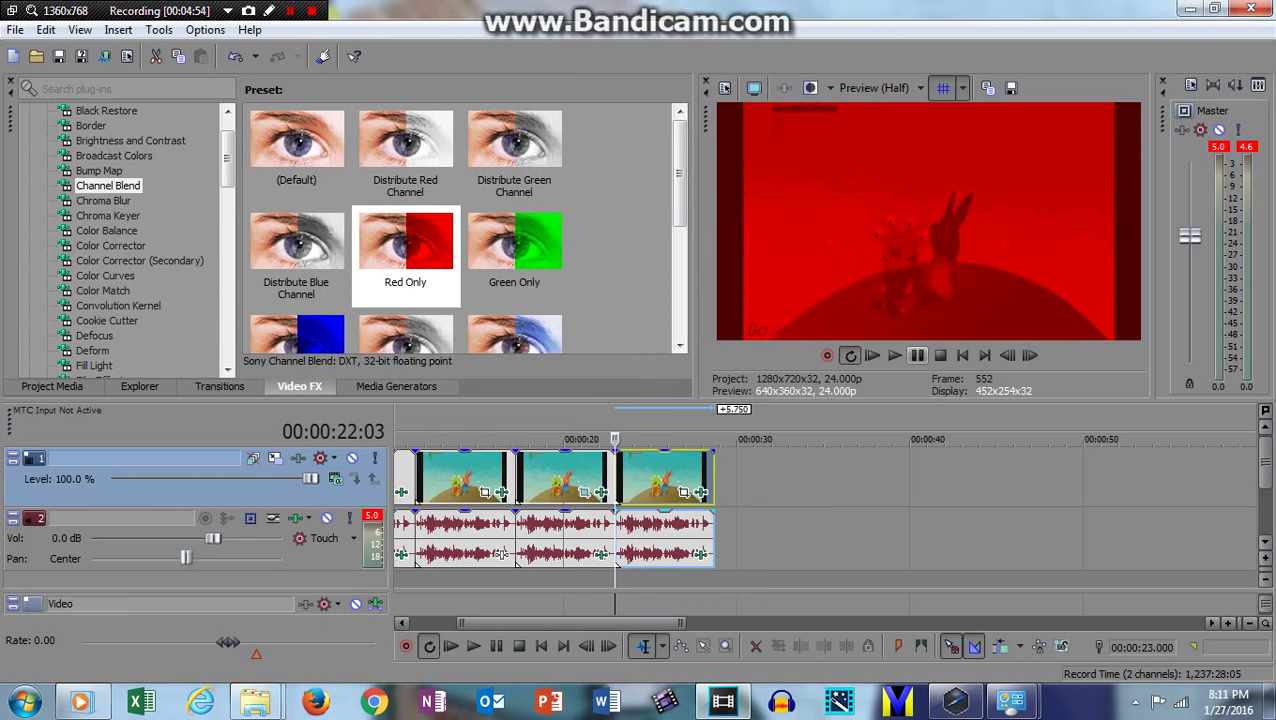
pyautogui.press('space')
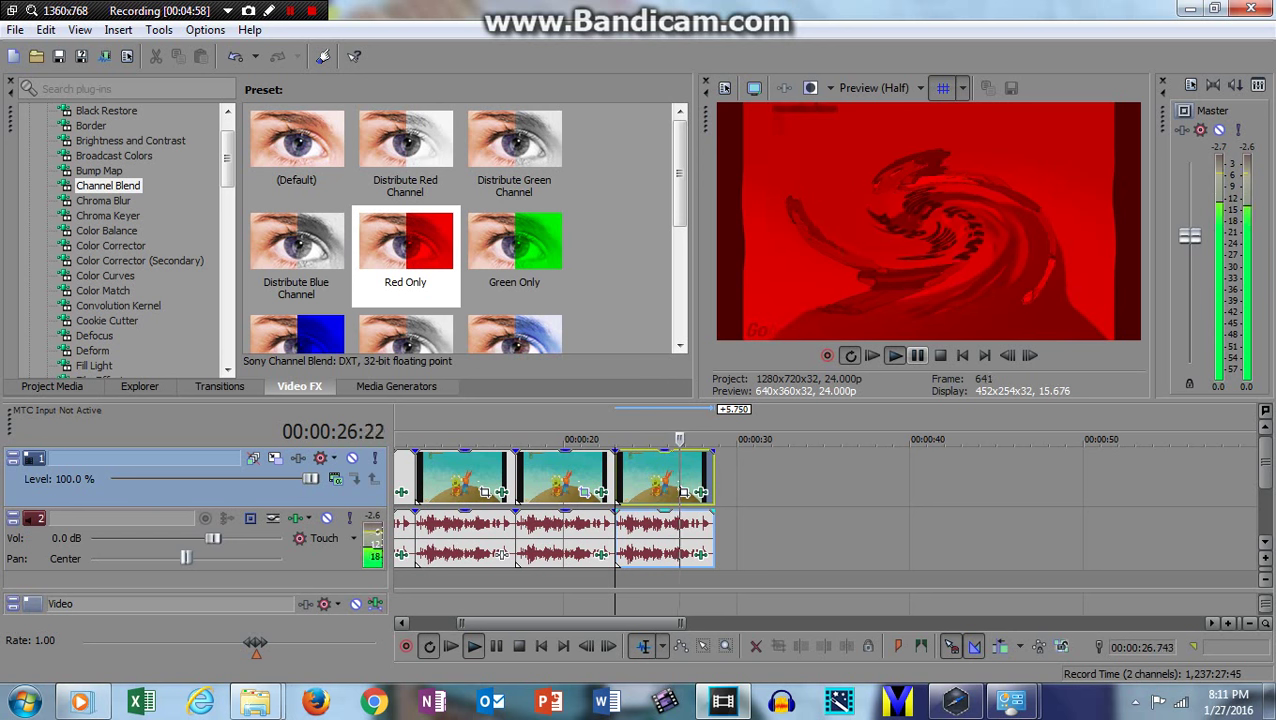
pyautogui.click(919, 357)
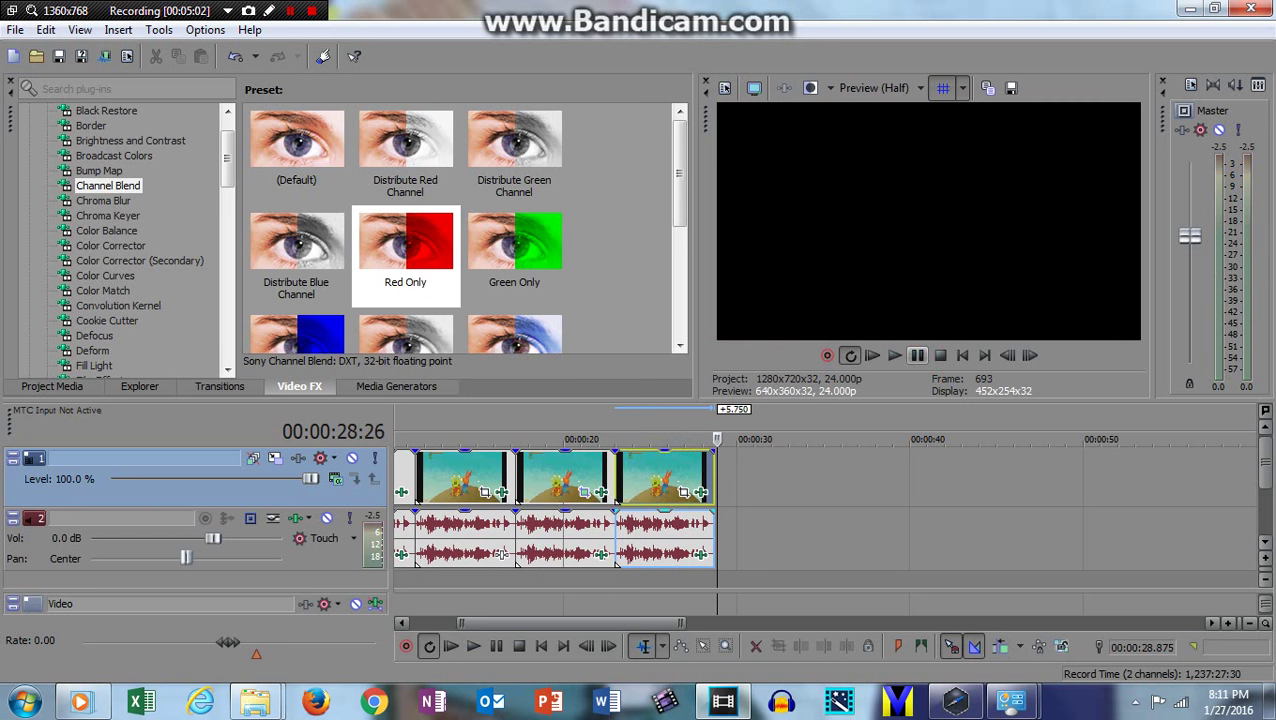
pyautogui.click(22, 389)
pyautogui.moveTo(321, 156); pyautogui.dragTo(743, 468)
pyautogui.click(716, 561)
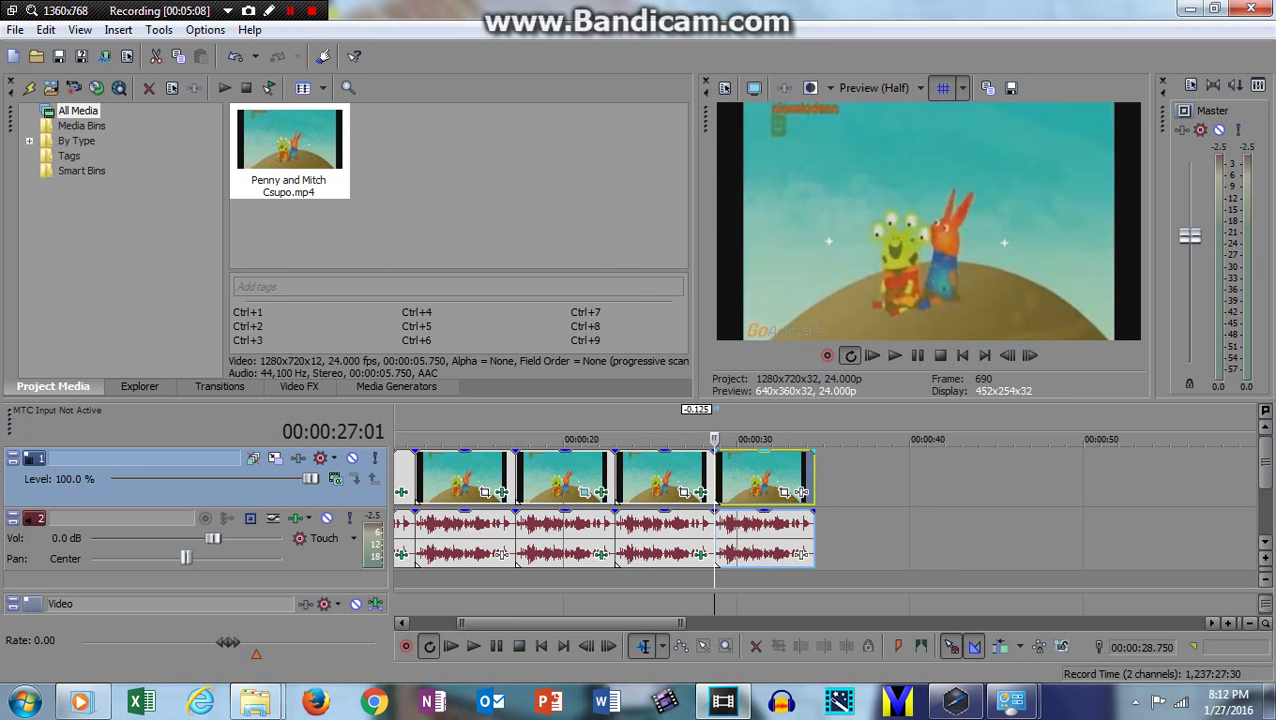
# Time-stretch the sixth clip by extending its end about 0.7 s.
pyautogui.press('super')
pyautogui.click(557, 215)
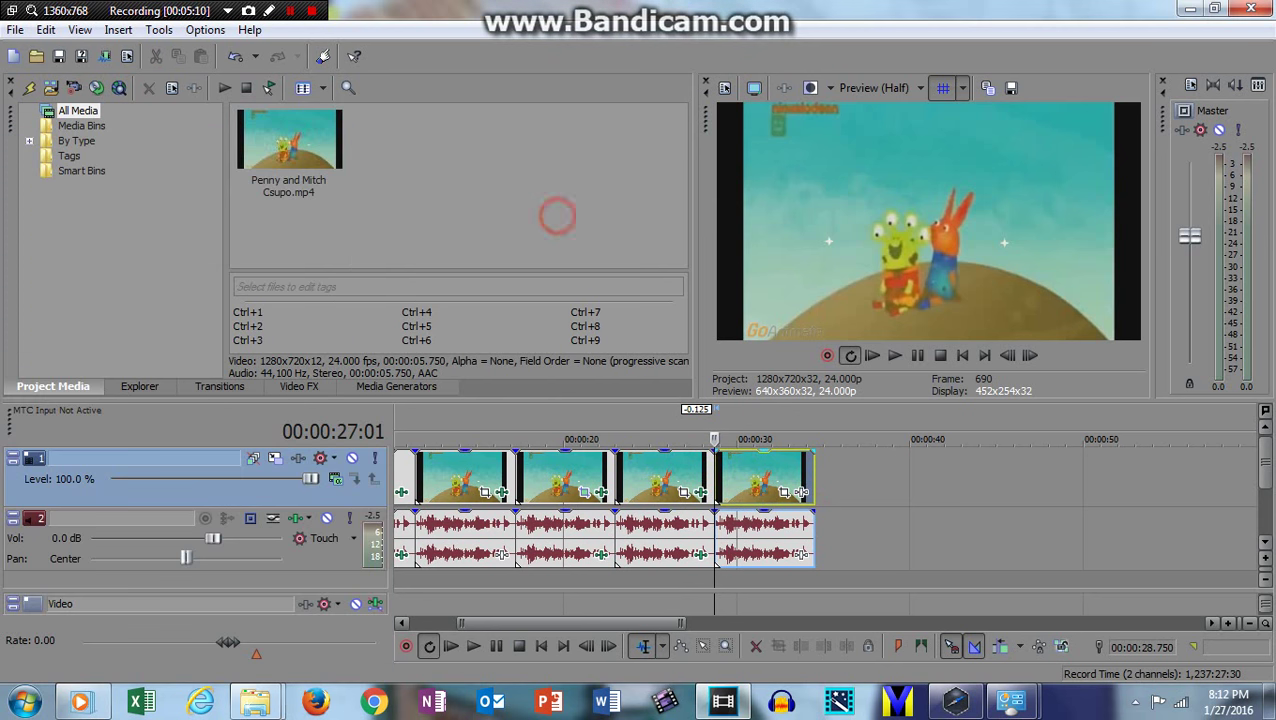
pyautogui.moveTo(801, 553)
pyautogui.mouseDown()
pyautogui.moveTo(838, 553)
pyautogui.moveTo(813, 553)
pyautogui.mouseUp()
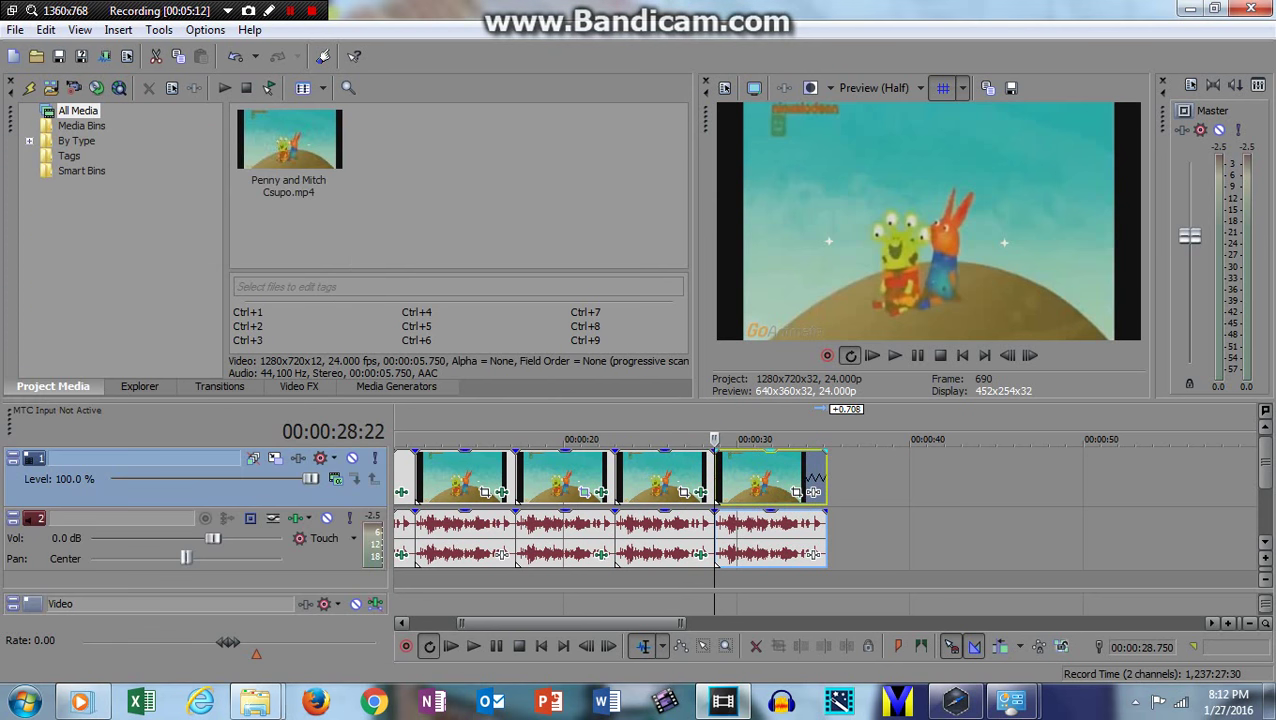
# Apply the Pinch/Punch effect with the Maximum Punch, Half Scale preset six times to the sixth clip and close the effect settings.
pyautogui.click(309, 386)
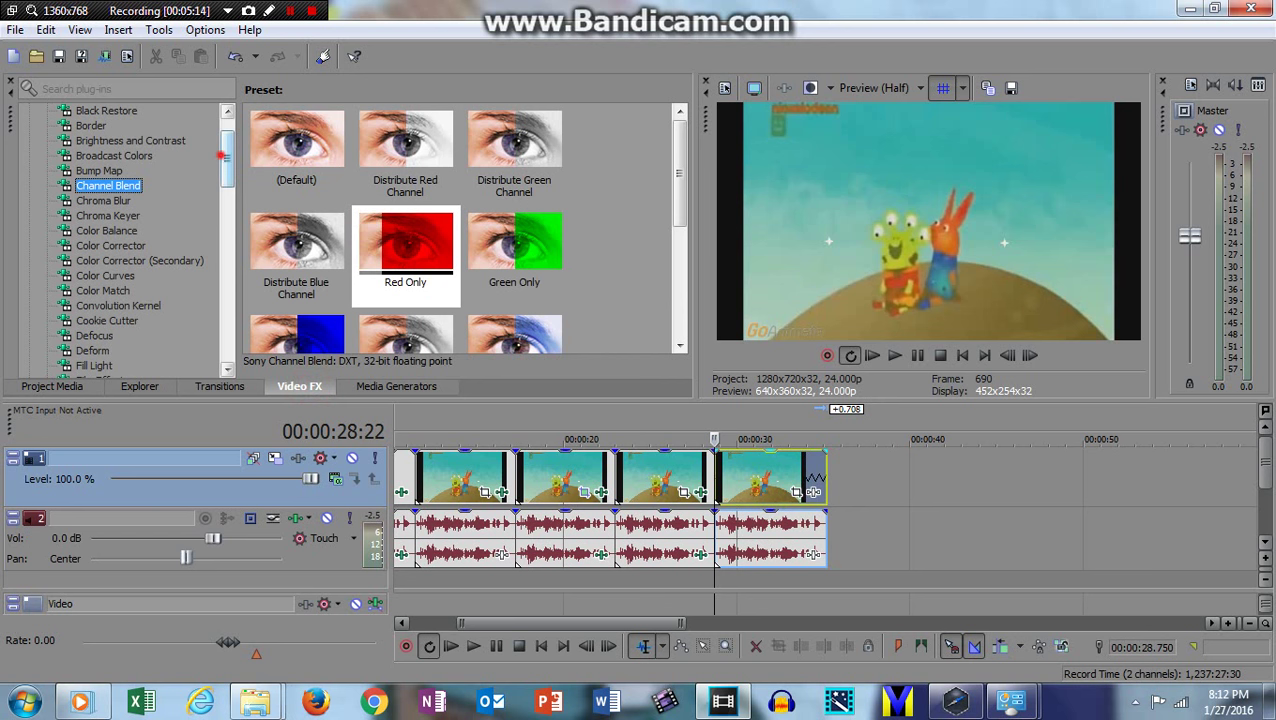
pyautogui.moveTo(226, 152); pyautogui.dragTo(226, 295)
pyautogui.click(89, 231)
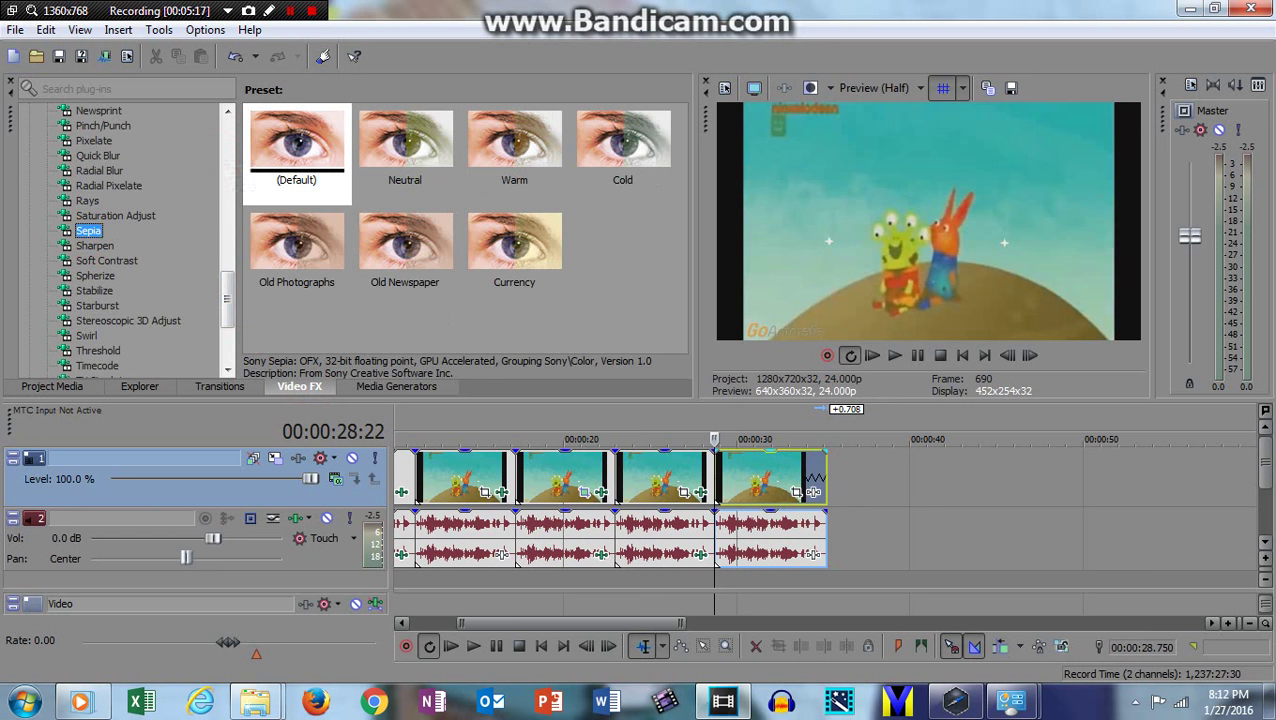
pyautogui.click(99, 111)
pyautogui.click(103, 126)
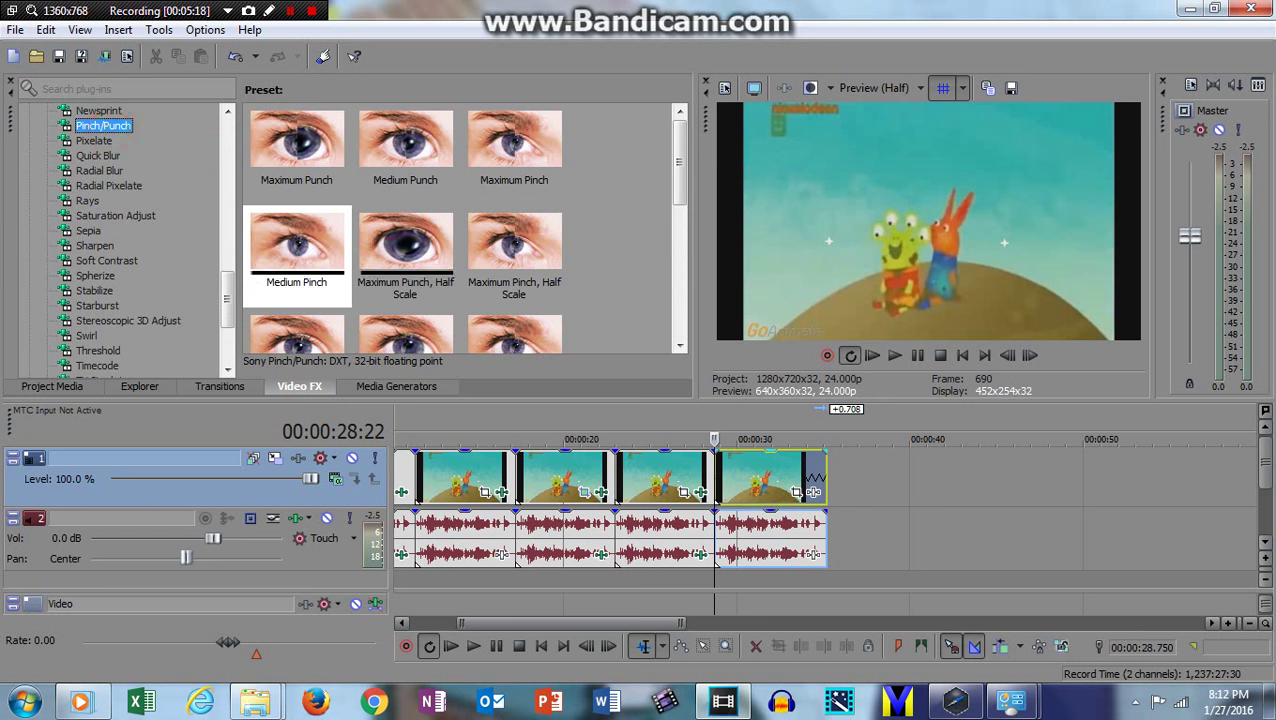
pyautogui.click(404, 243)
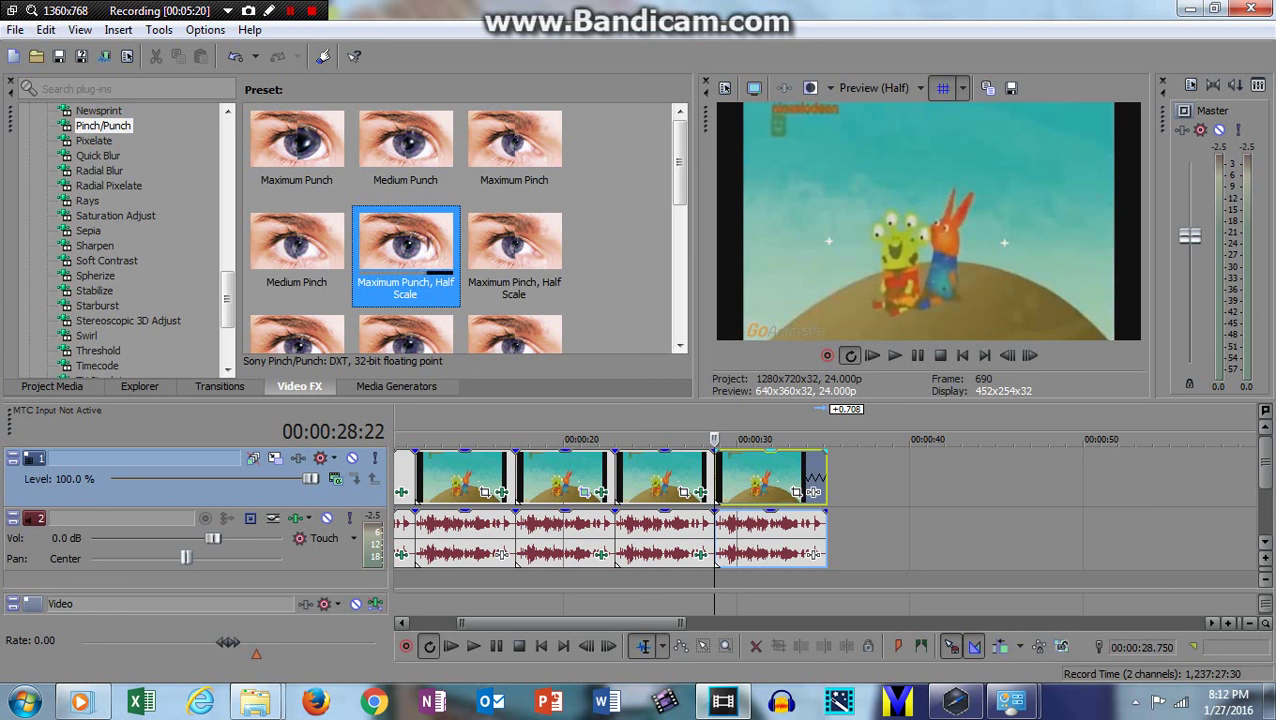
pyautogui.moveTo(813, 481); pyautogui.dragTo(813, 481)
pyautogui.moveTo(620, 28); pyautogui.dragTo(393, 402)
pyautogui.moveTo(420, 248); pyautogui.dragTo(420, 450)
pyautogui.moveTo(426, 254); pyautogui.dragTo(797, 490)
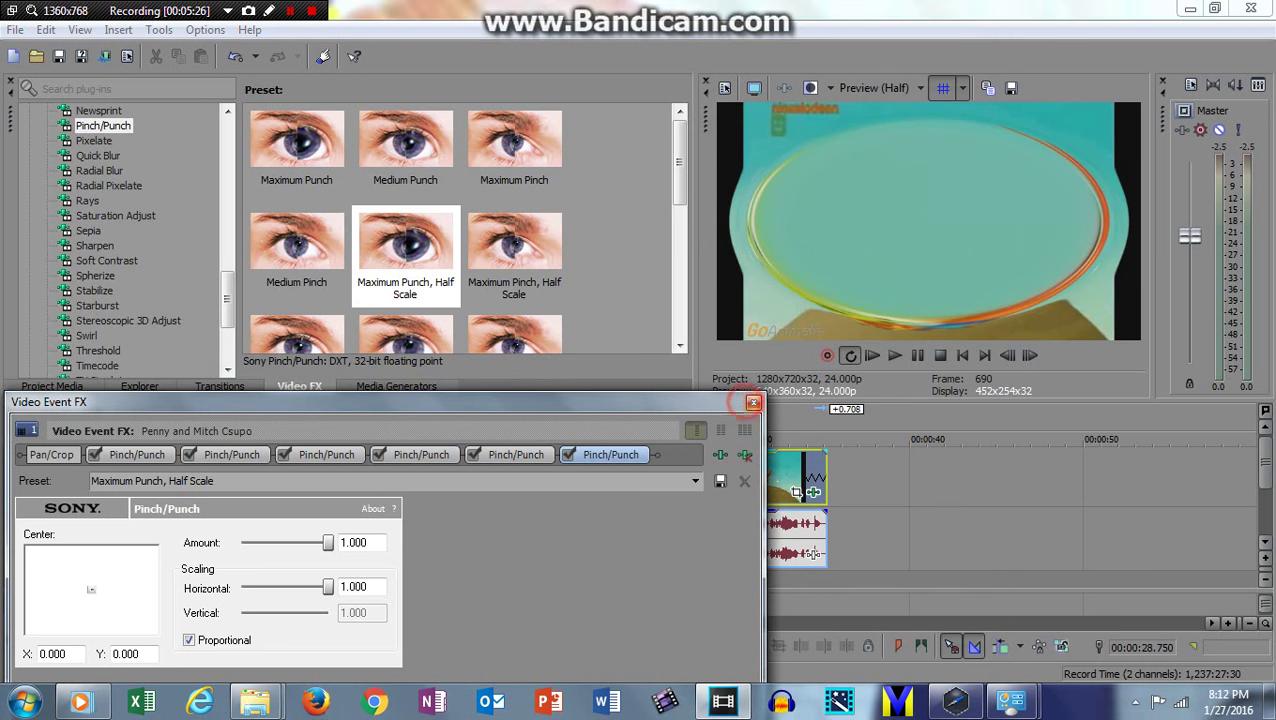
pyautogui.click(753, 402)
# Add ExpressFX Distortion with the [Sys] Mangle preset to the sixth clip's audio and close the audio effect settings.
pyautogui.rightClick(788, 540)
pyautogui.click(750, 532)
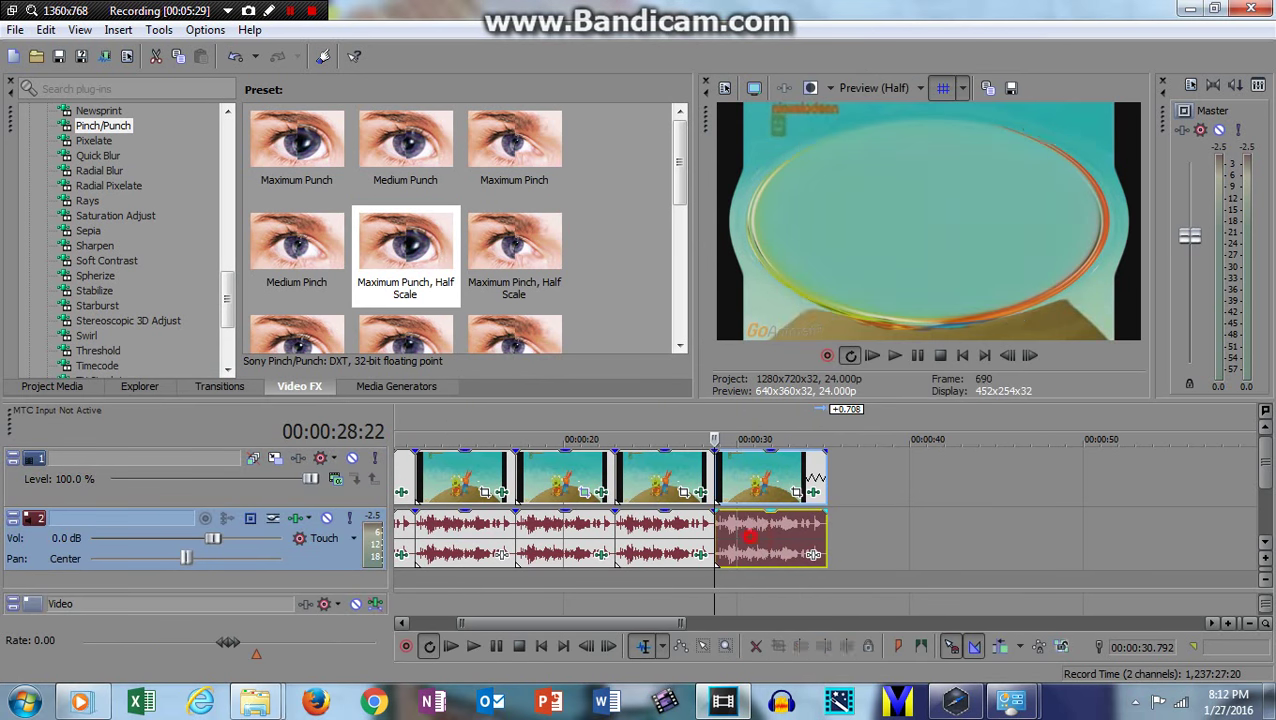
pyautogui.click(810, 555)
pyautogui.click(416, 384)
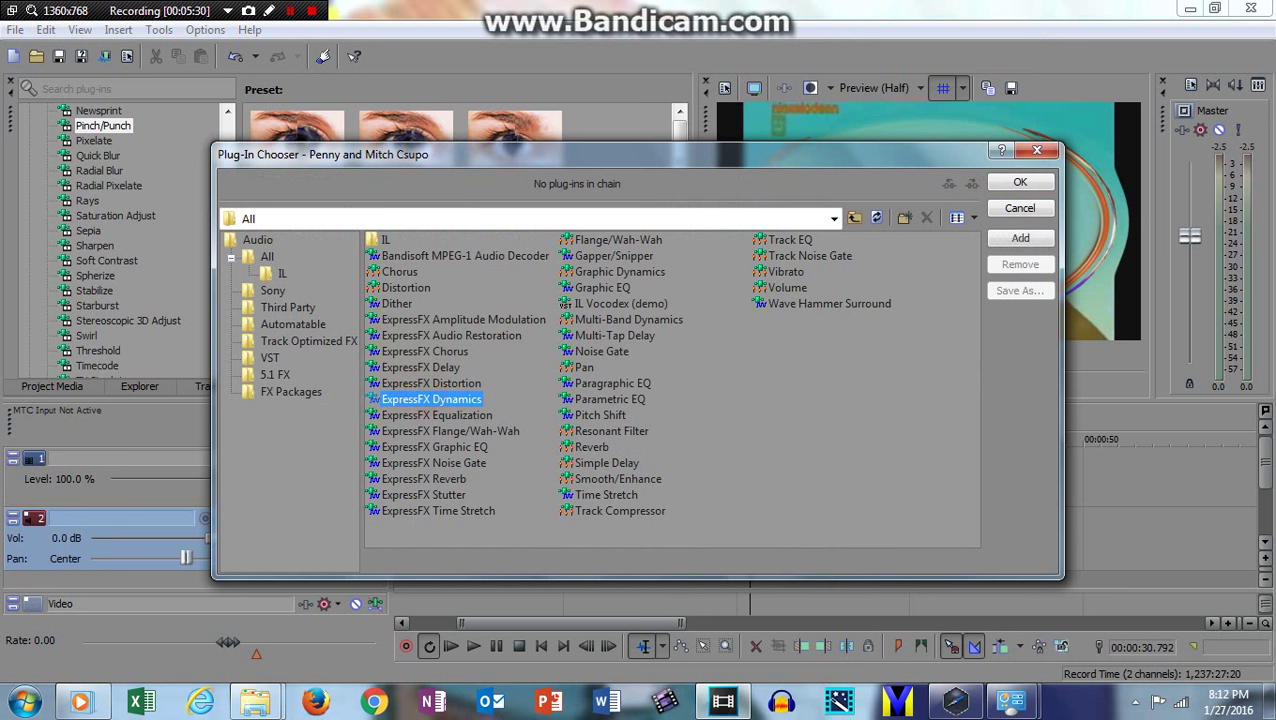
pyautogui.click(1020, 238)
pyautogui.click(1020, 182)
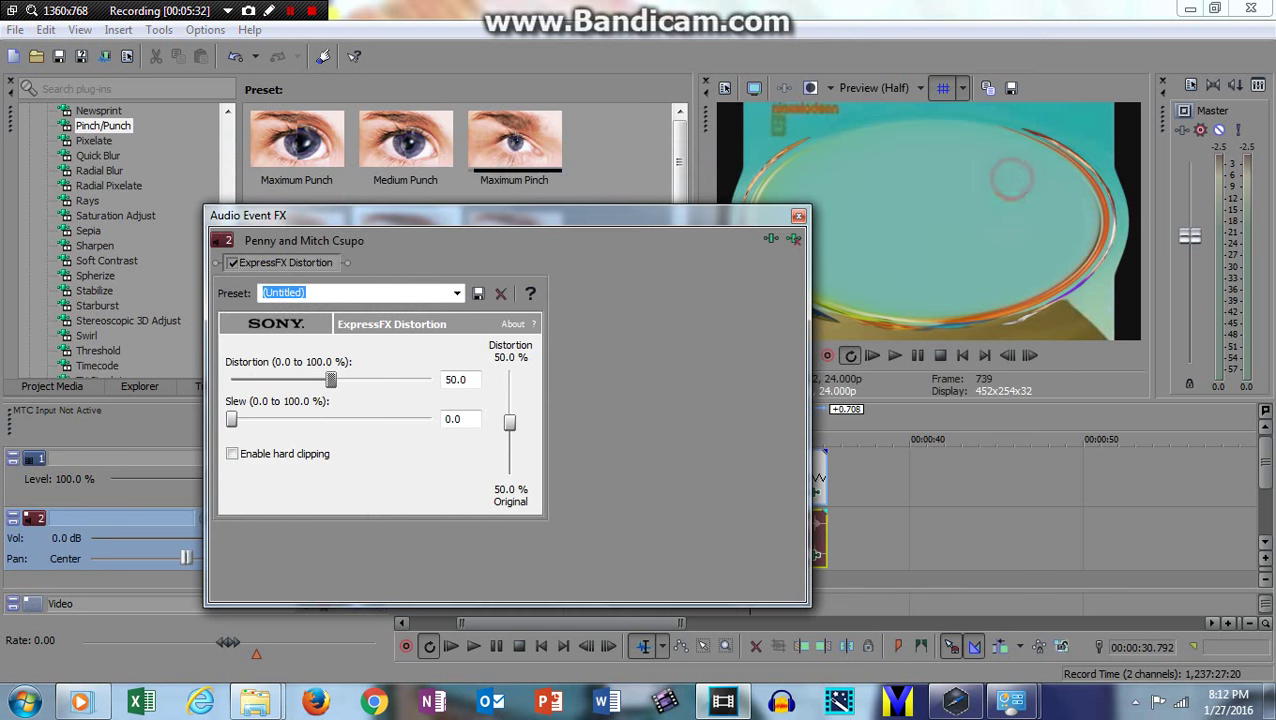
pyautogui.click(455, 293)
pyautogui.click(374, 358)
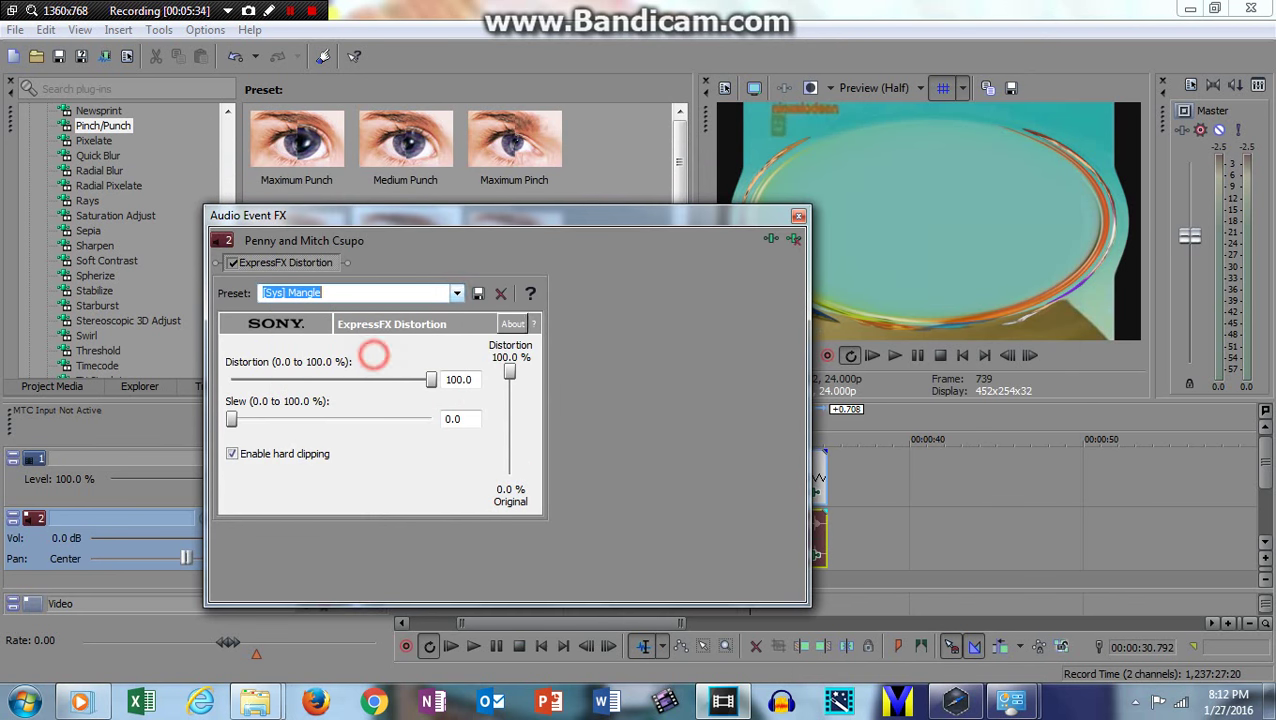
pyautogui.click(798, 215)
# Change the pitch of the sixth clip's audio in its event properties.
pyautogui.rightClick(764, 524)
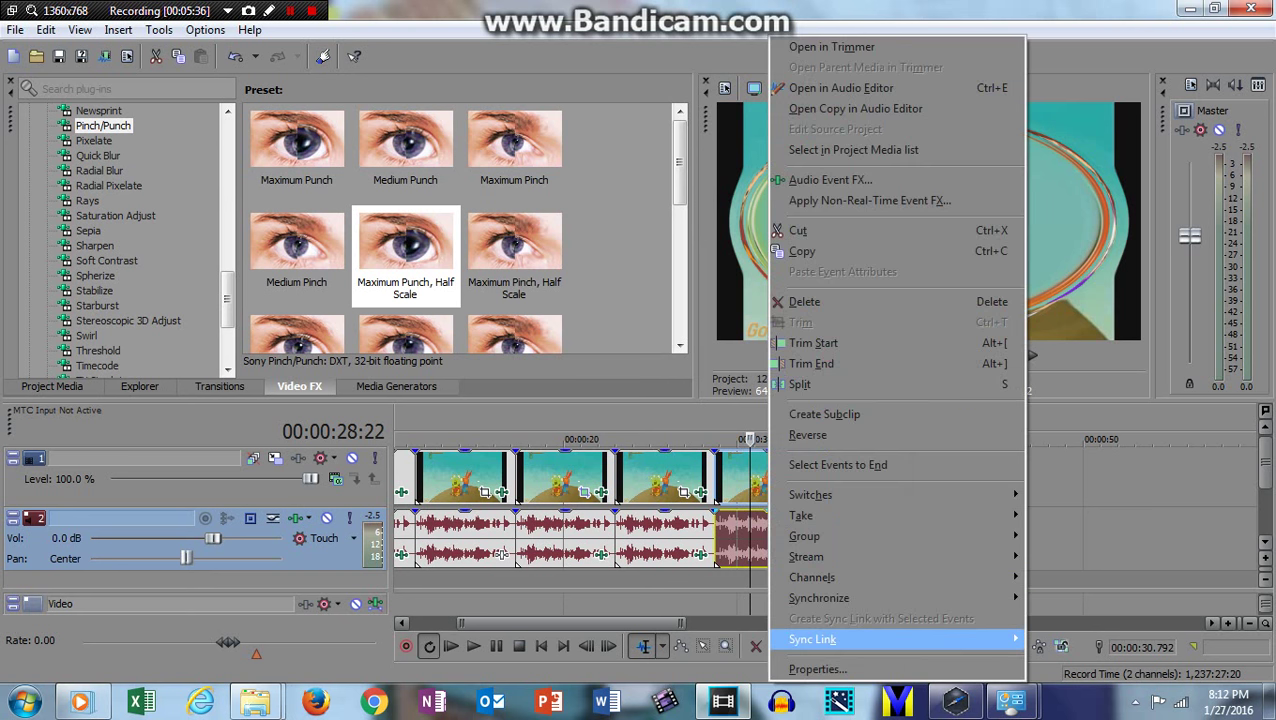
pyautogui.click(820, 668)
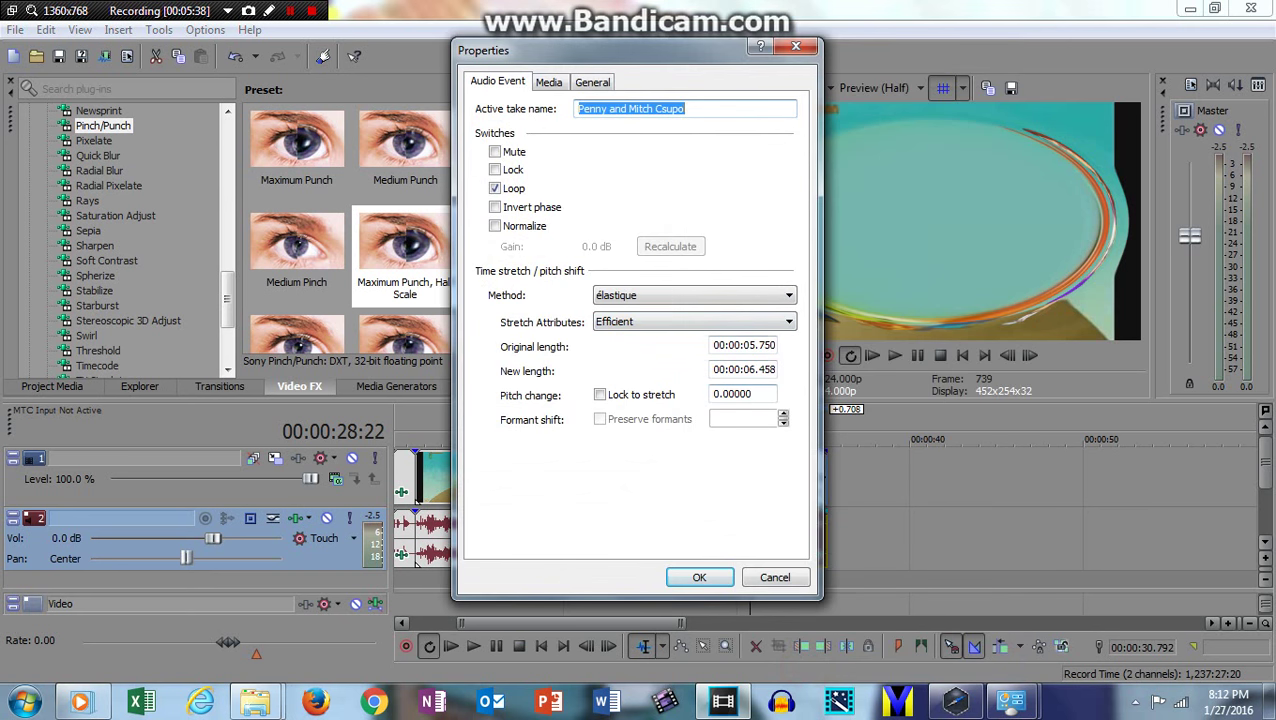
pyautogui.click(716, 394)
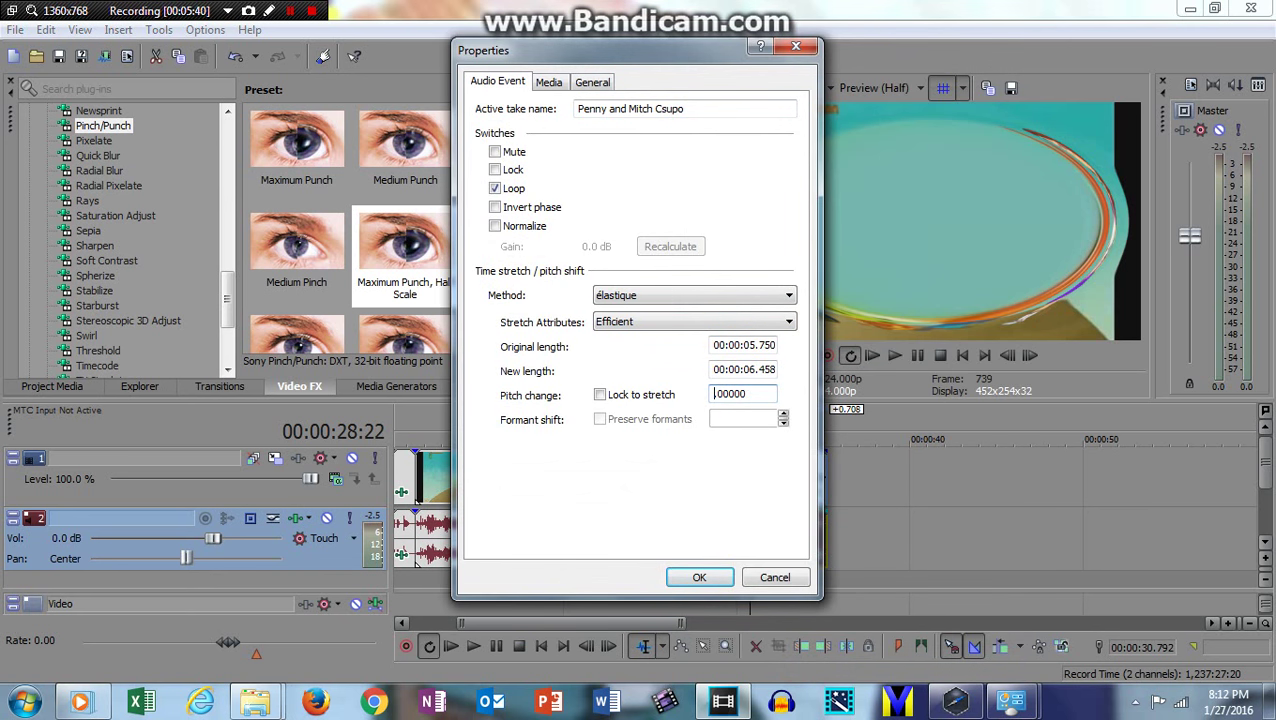
pyautogui.click(690, 578)
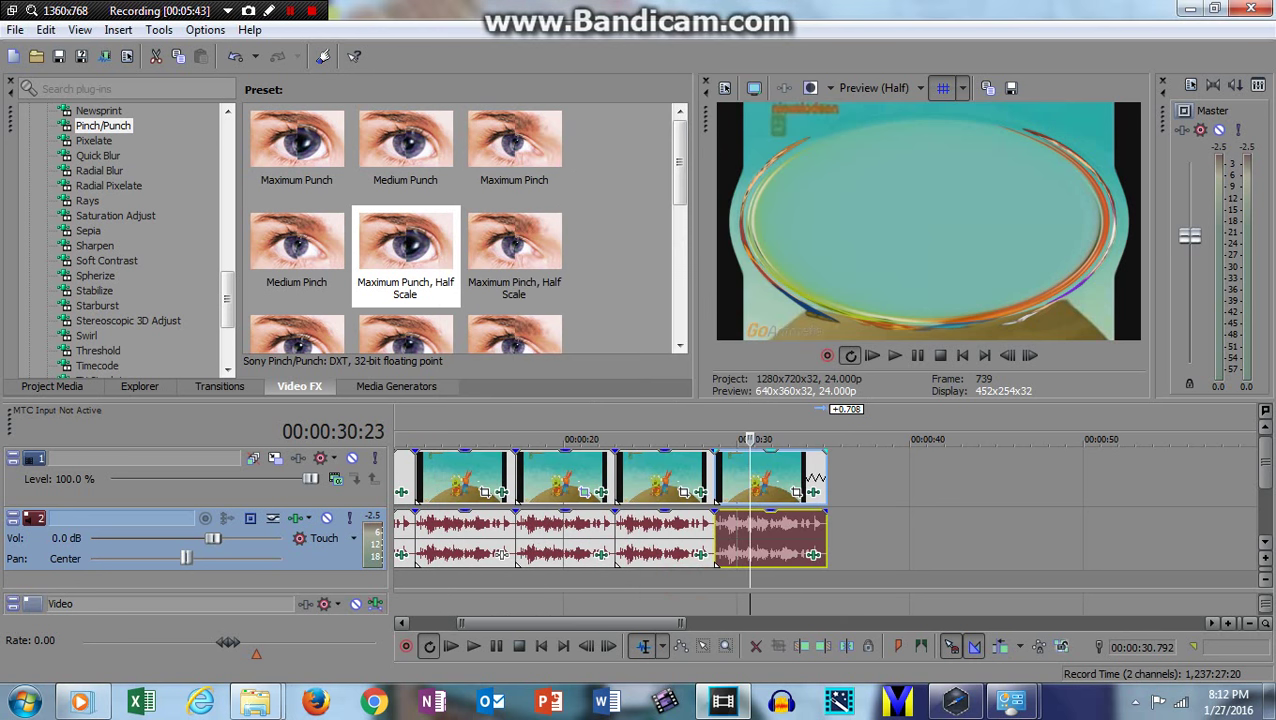
# Play back the sixth clip from its start to check its video and audio effects.
pyautogui.press('Left')
pyautogui.press('Left')
pyautogui.press('Left')
pyautogui.press('Left')
pyautogui.press('Right')
pyautogui.press('Right')
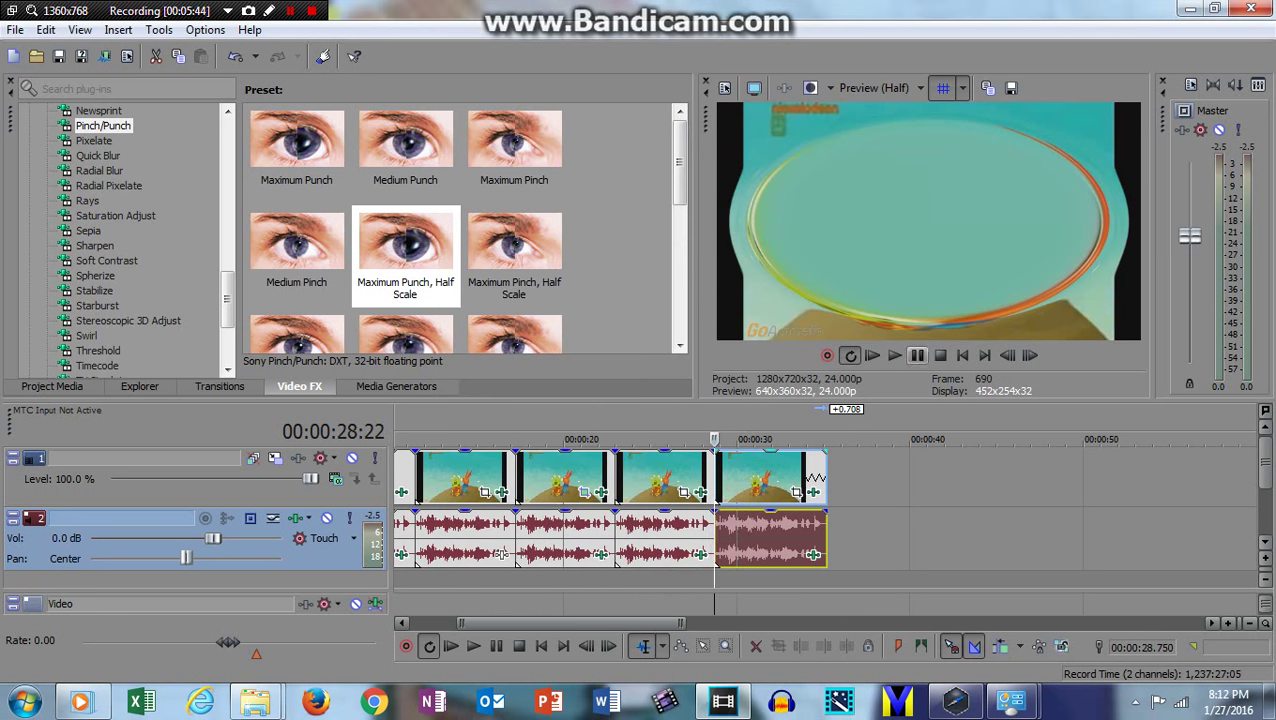
pyautogui.press('space')
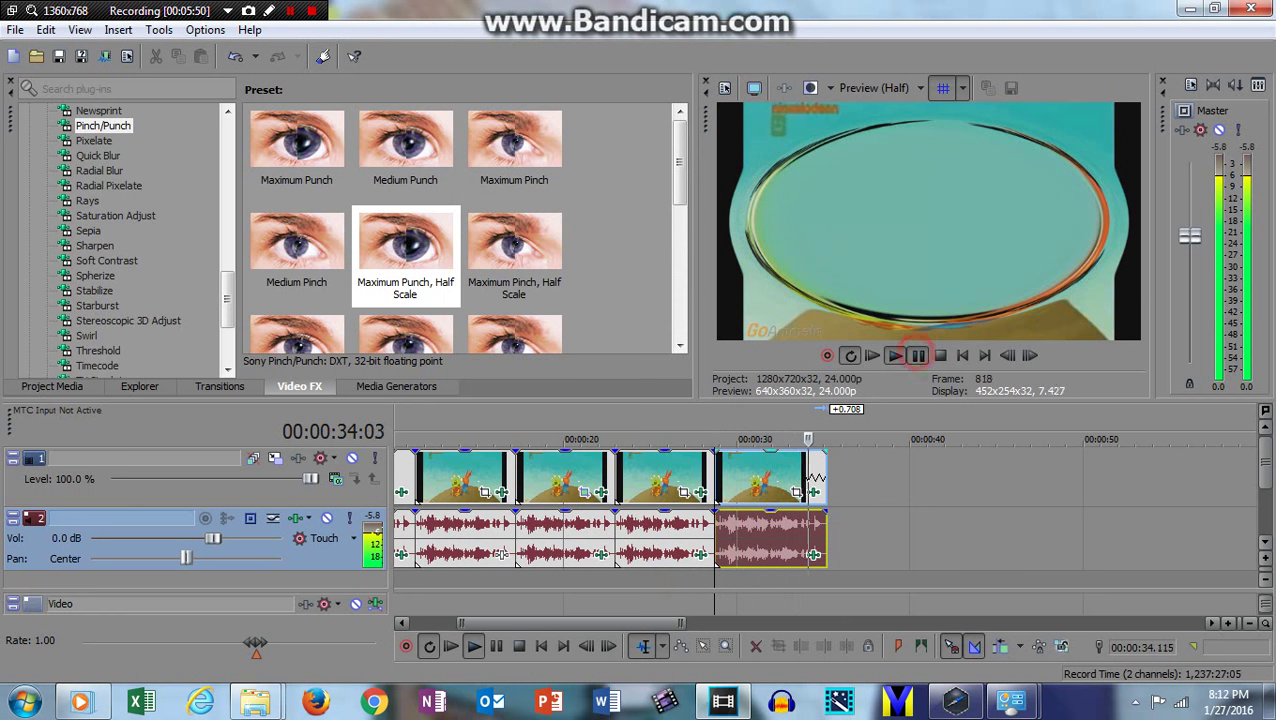
pyautogui.press('Return')
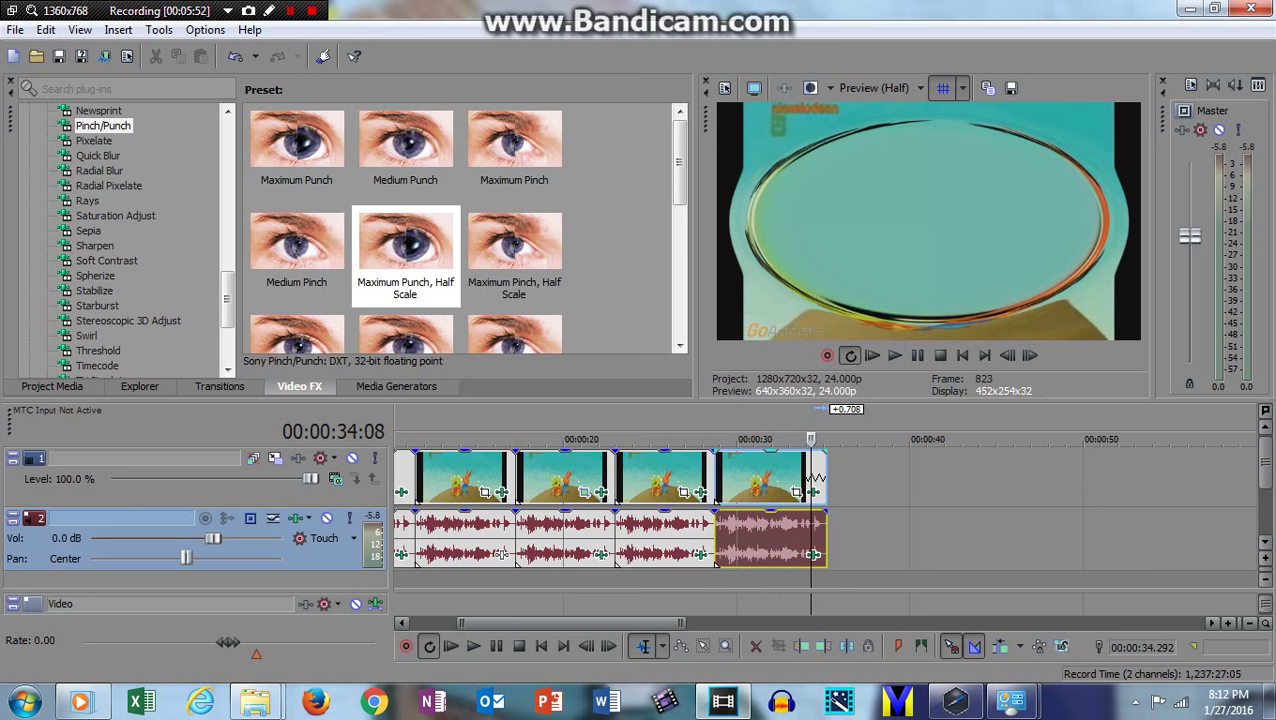
# Place a seventh copy of the Penny and Mitch Csupo.mp4 clip directly after the sixth on the timeline.
pyautogui.click(60, 381)
pyautogui.moveTo(311, 135); pyautogui.dragTo(832, 490)
pyautogui.moveTo(587, 625); pyautogui.dragTo(671, 625)
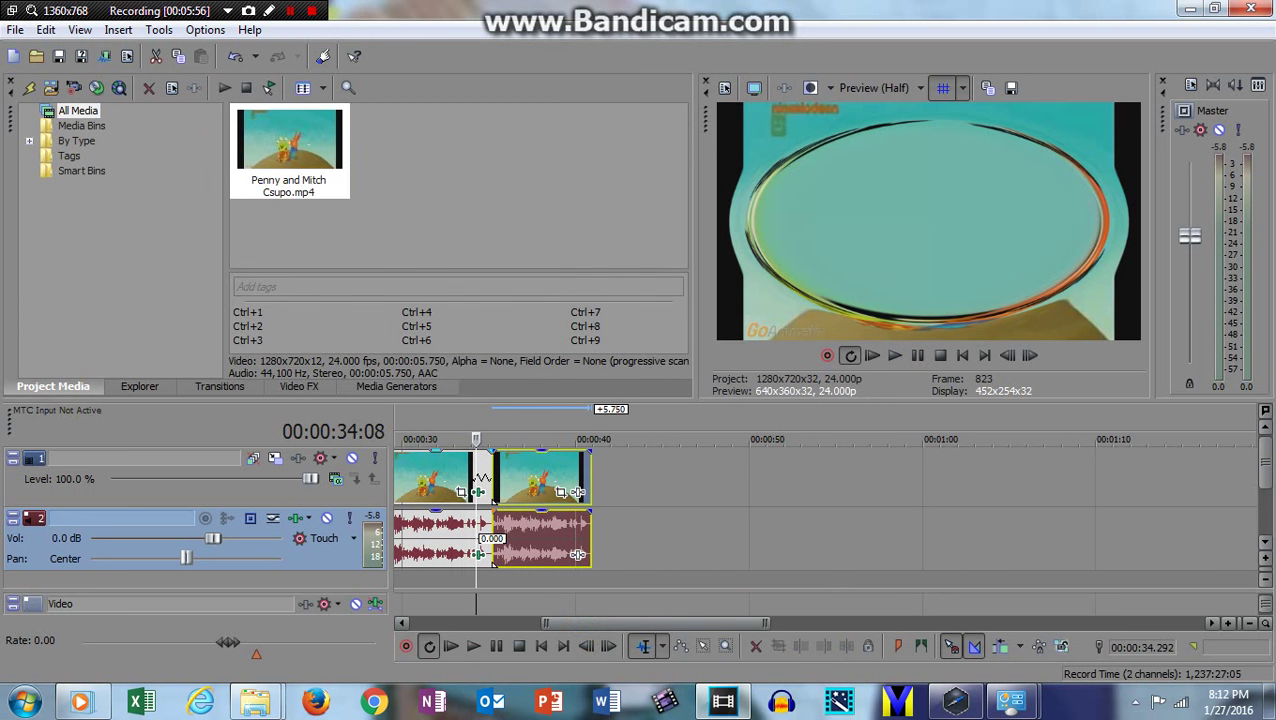
# Apply the Wave effect with the Crooked preset to the seventh clip.
pyautogui.click(507, 475)
pyautogui.click(300, 386)
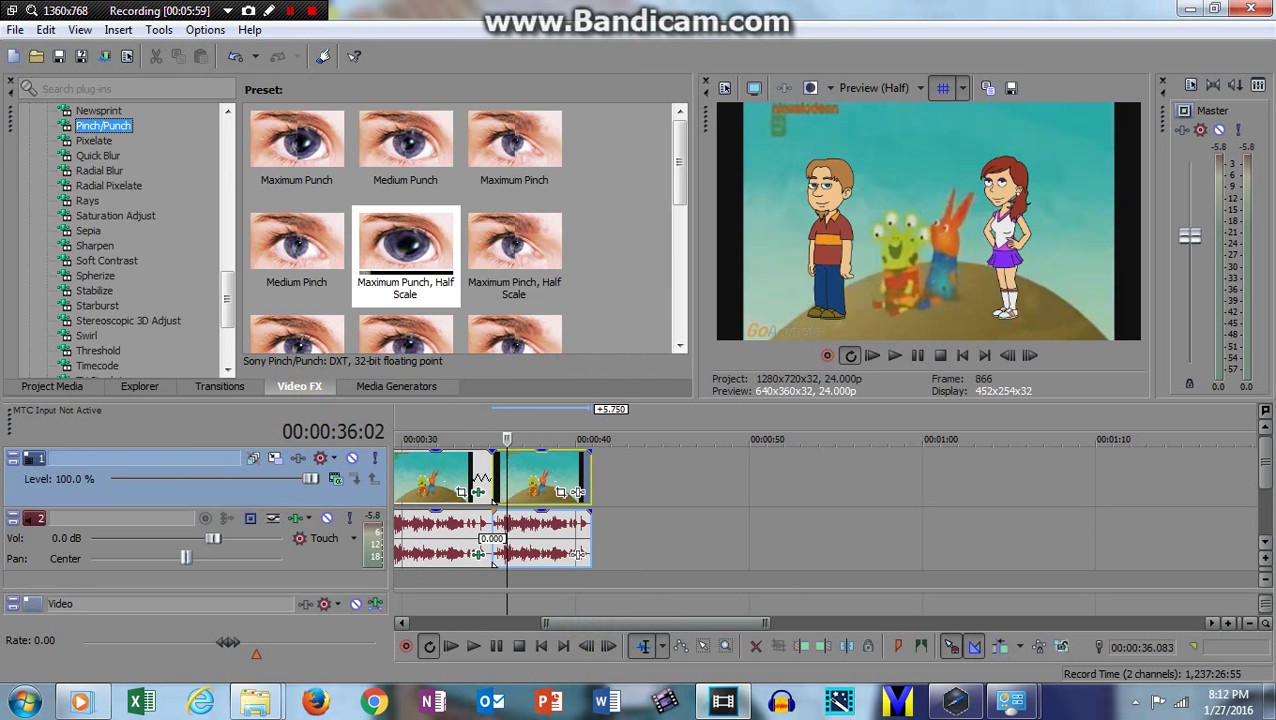
pyautogui.moveTo(228, 299); pyautogui.dragTo(228, 335)
pyautogui.click(93, 261)
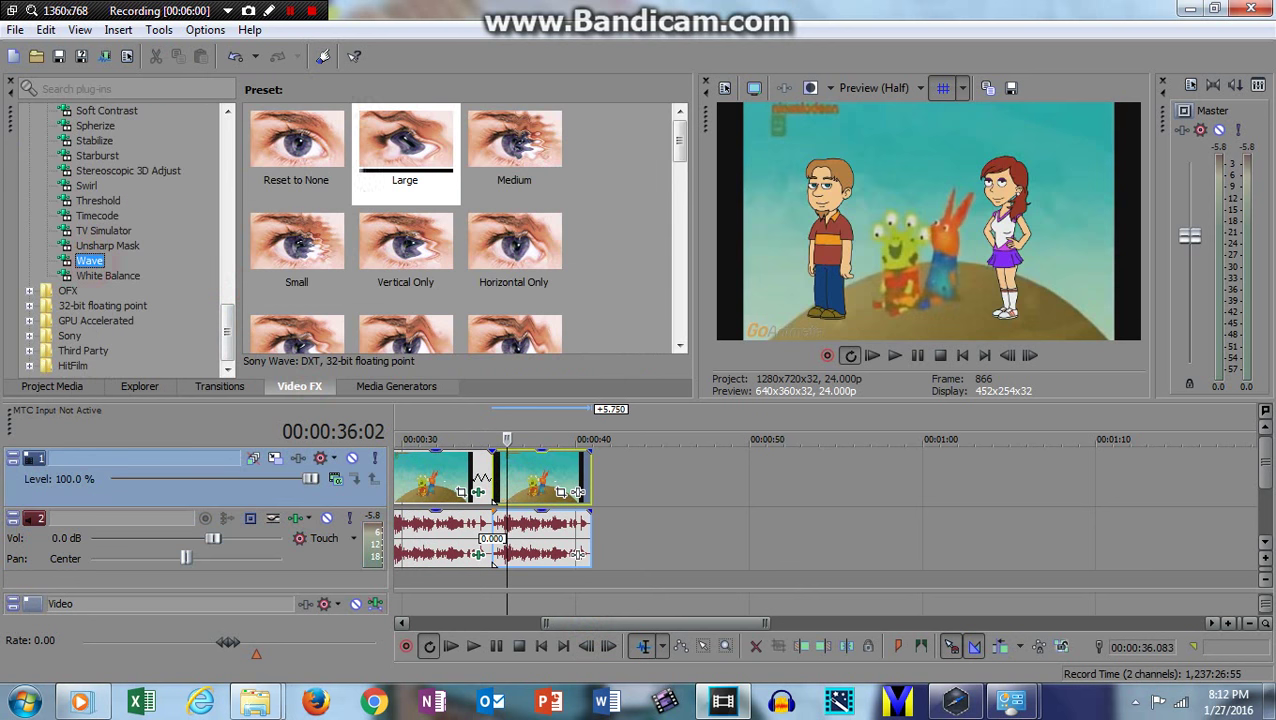
pyautogui.scroll(-3, 405, 150)
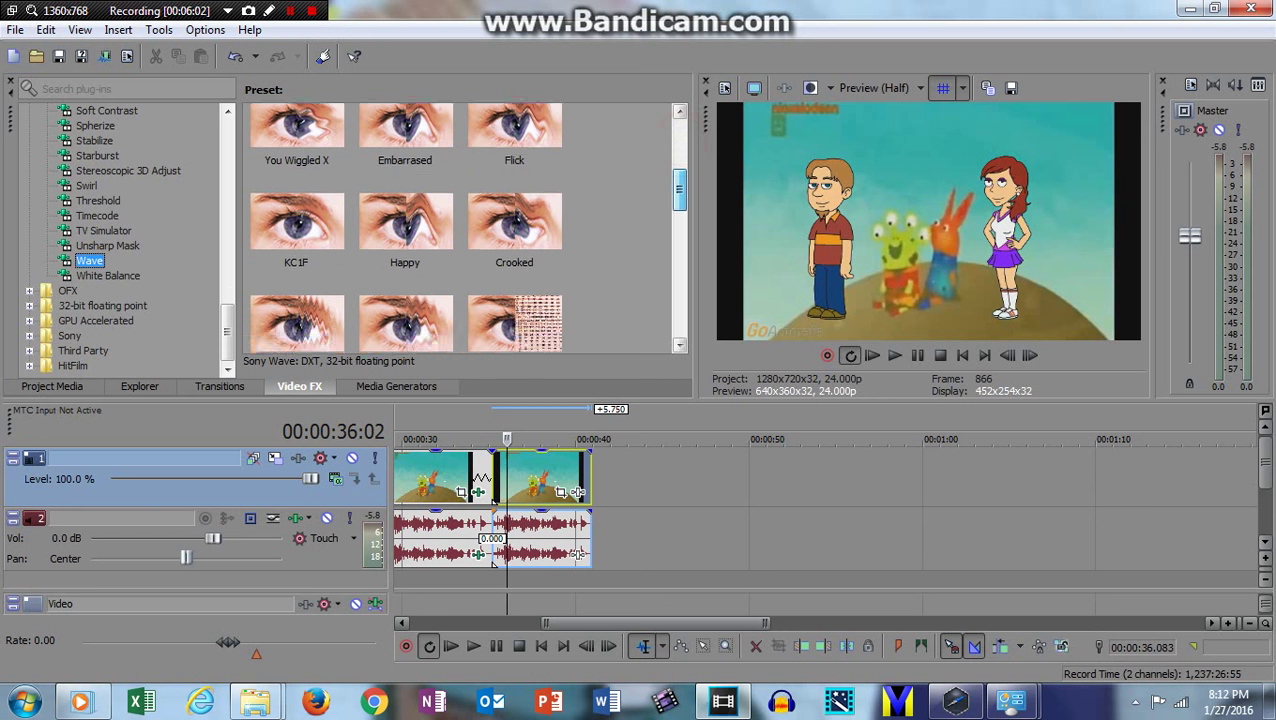
pyautogui.click(505, 218)
pyautogui.moveTo(512, 236); pyautogui.dragTo(538, 476)
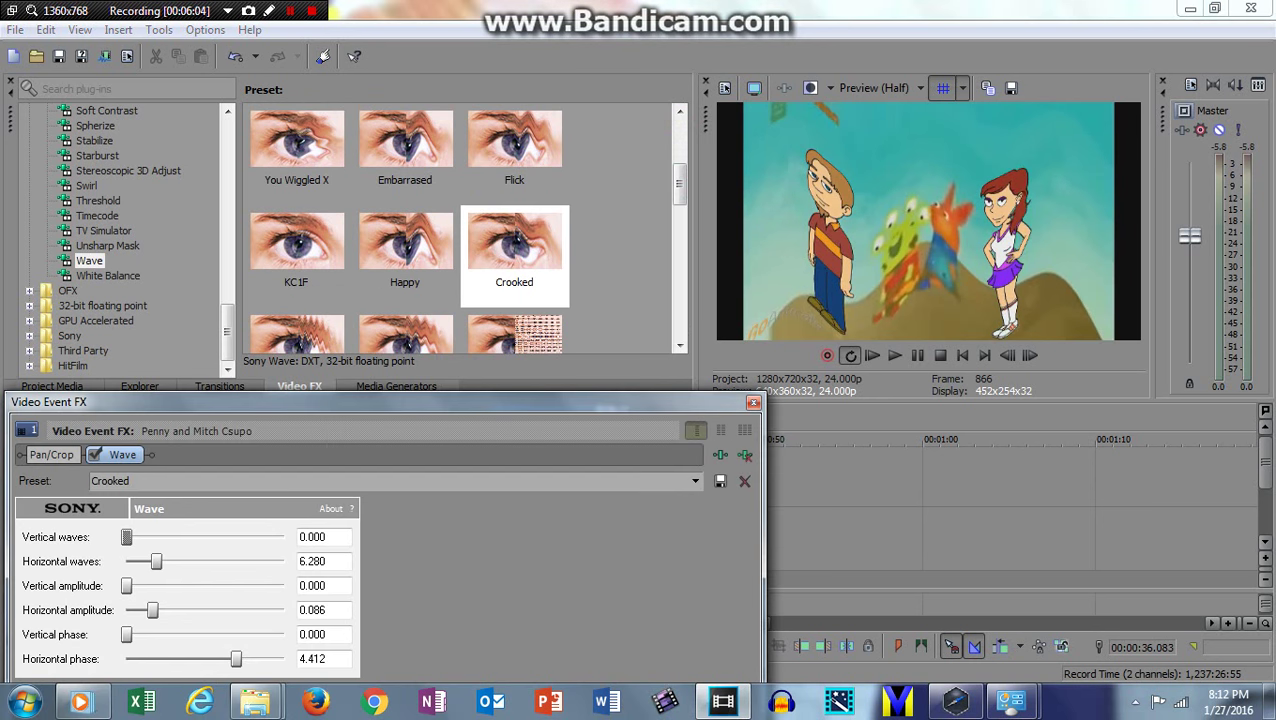
# Animate the Wave effect with a keyframe at 00:00:05.750 that sets the horizontal phase to about 1.345, and close the effect settings.
pyautogui.moveTo(541, 400); pyautogui.dragTo(797, 19)
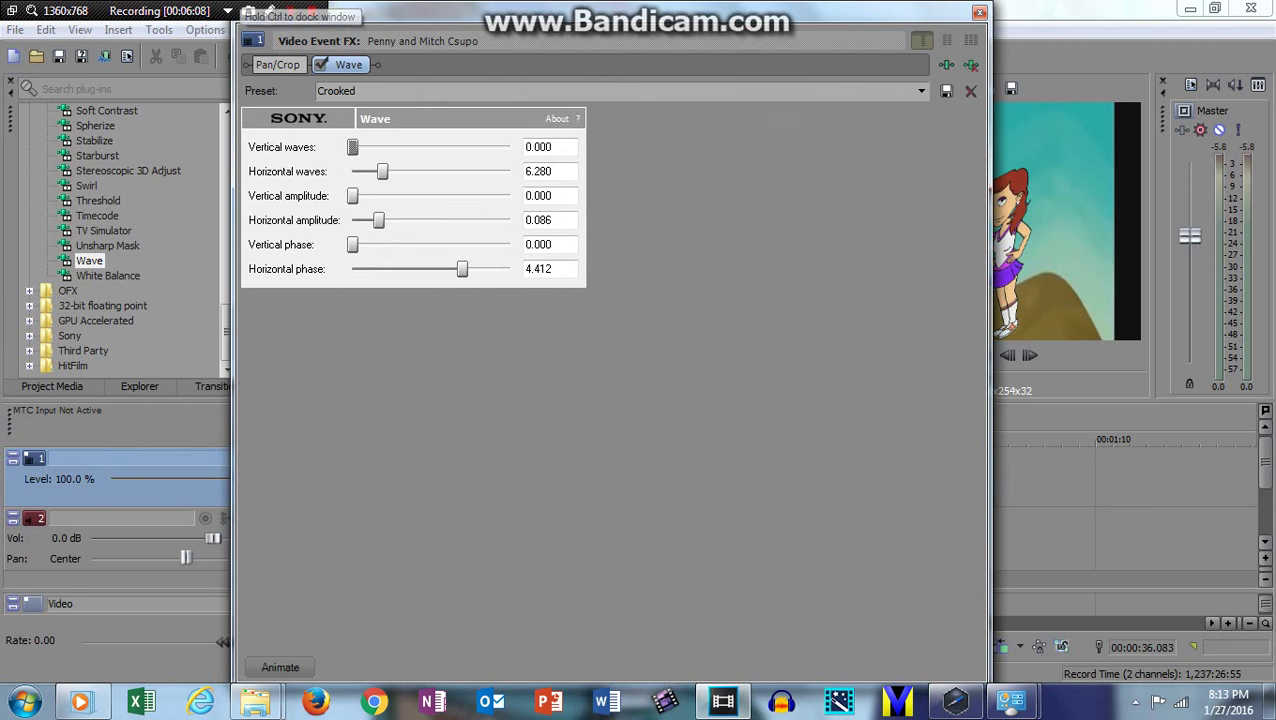
pyautogui.click(300, 666)
pyautogui.moveTo(388, 511); pyautogui.dragTo(962, 511)
pyautogui.moveTo(461, 269); pyautogui.dragTo(390, 269)
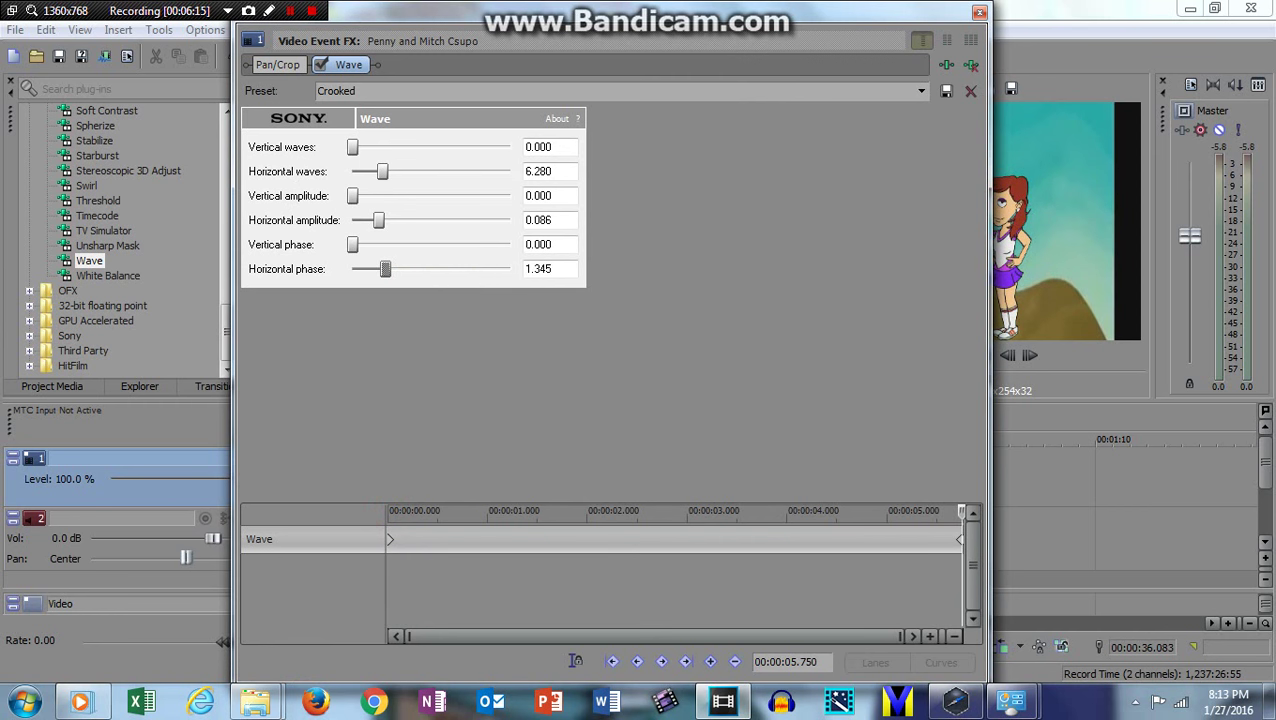
pyautogui.click(979, 12)
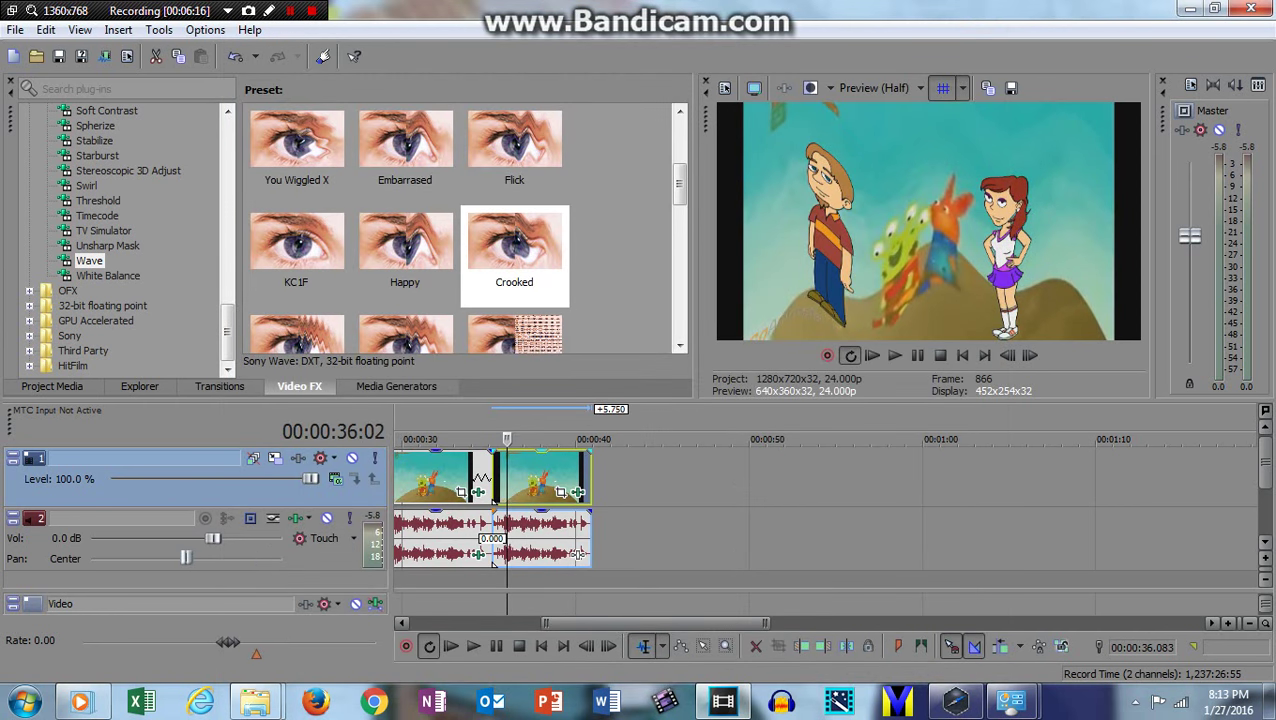
# Add the TV Simulator effect with the Old TV preset to the seventh clip and close the effect settings.
pyautogui.press('space')
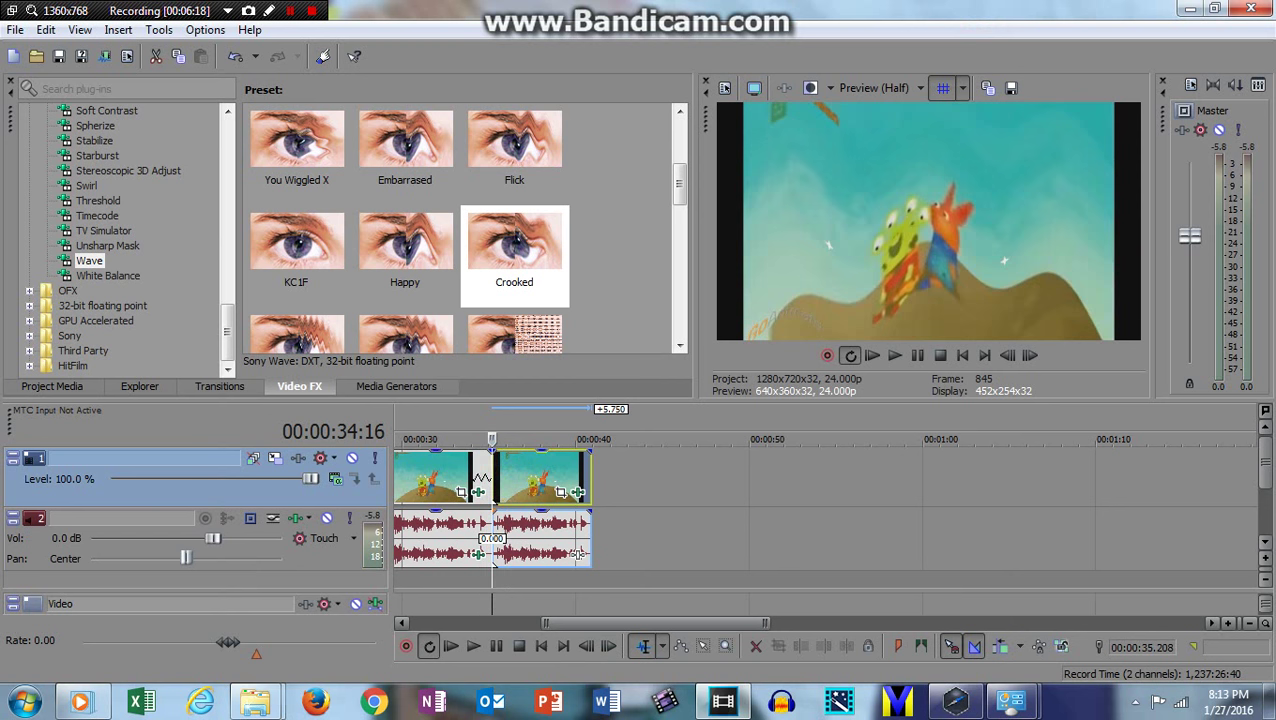
pyautogui.click(101, 216)
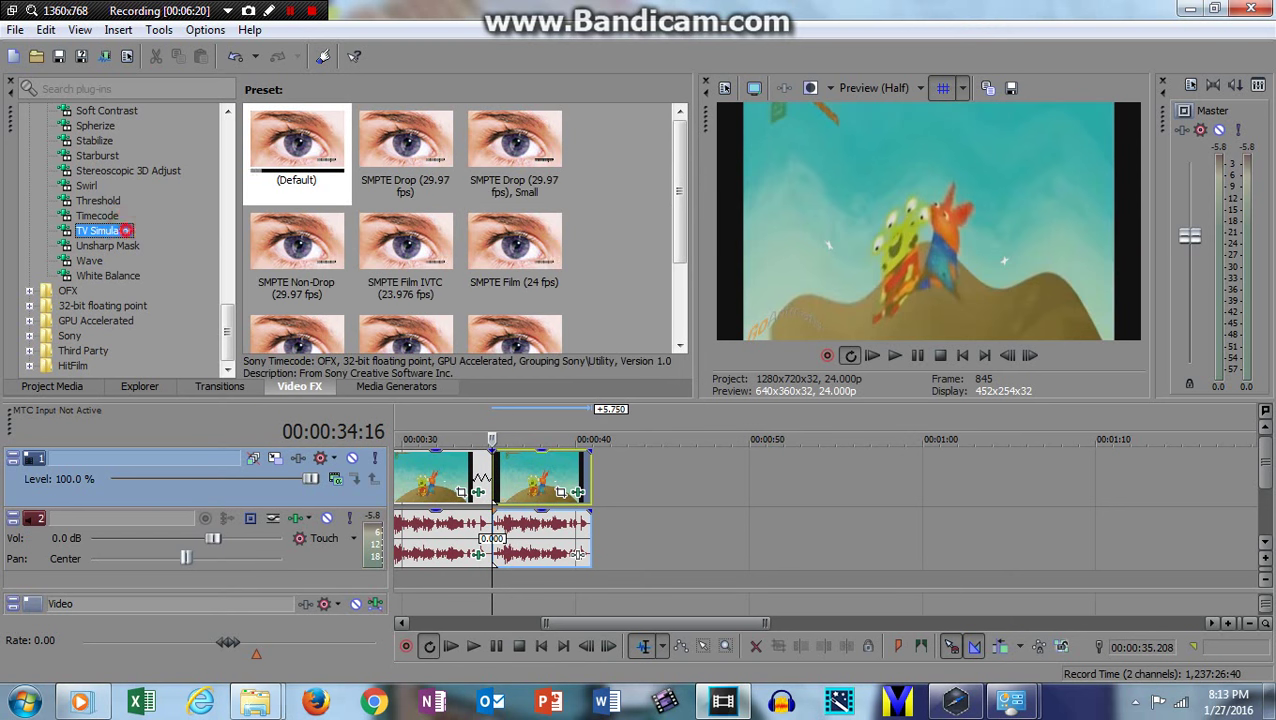
pyautogui.press('Down')
pyautogui.scroll(-6, 460, 230)
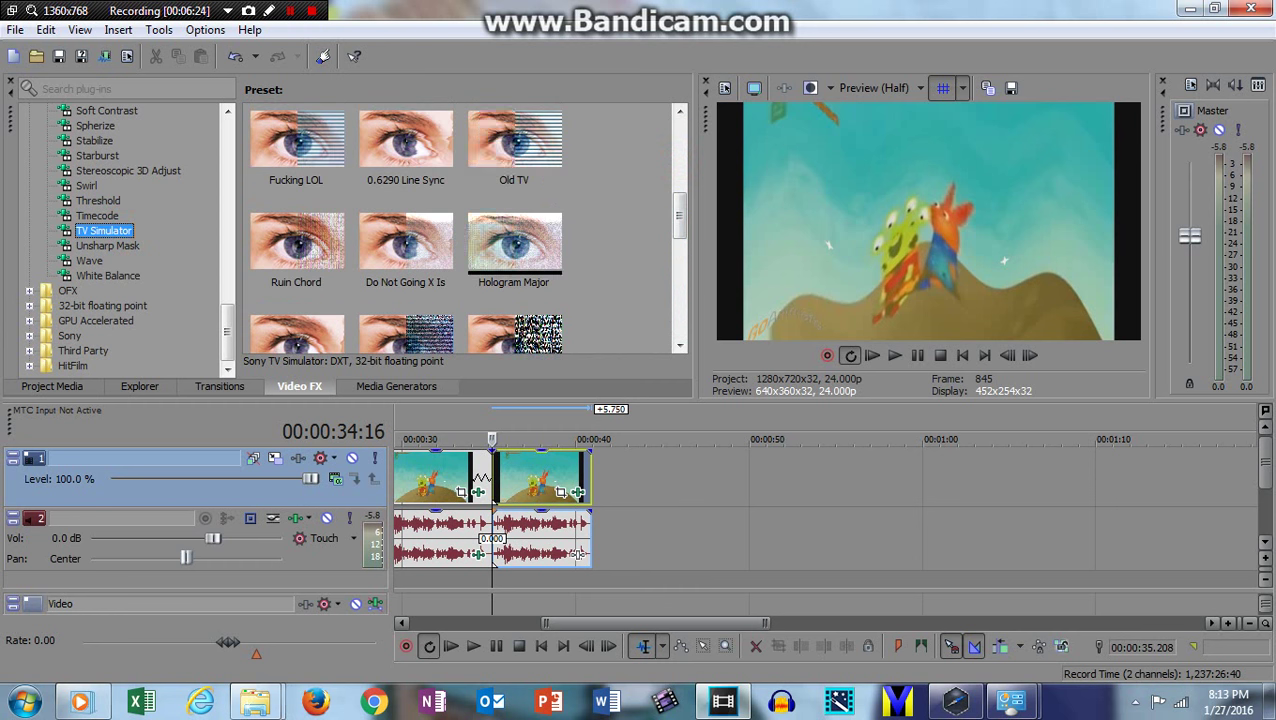
pyautogui.click(510, 146)
pyautogui.moveTo(514, 146); pyautogui.dragTo(540, 478)
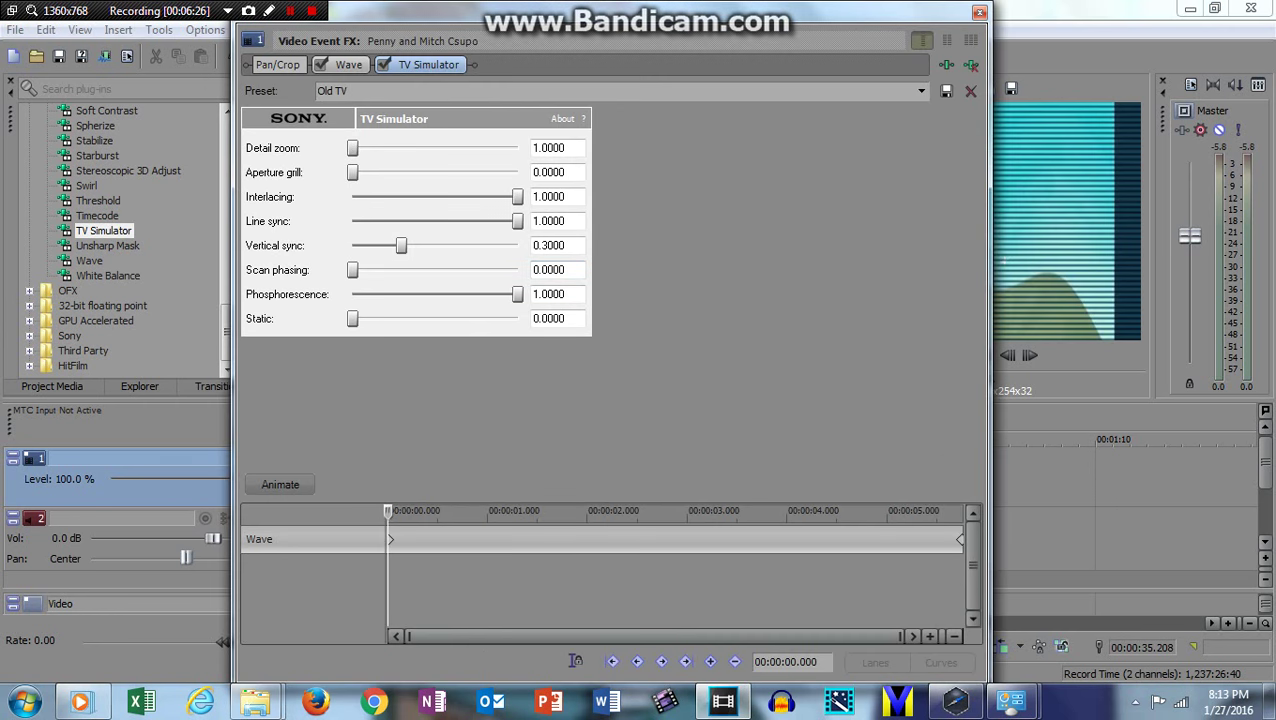
pyautogui.moveTo(600, 12); pyautogui.dragTo(480, 336)
pyautogui.moveTo(514, 146); pyautogui.dragTo(510, 440)
pyautogui.click(857, 333)
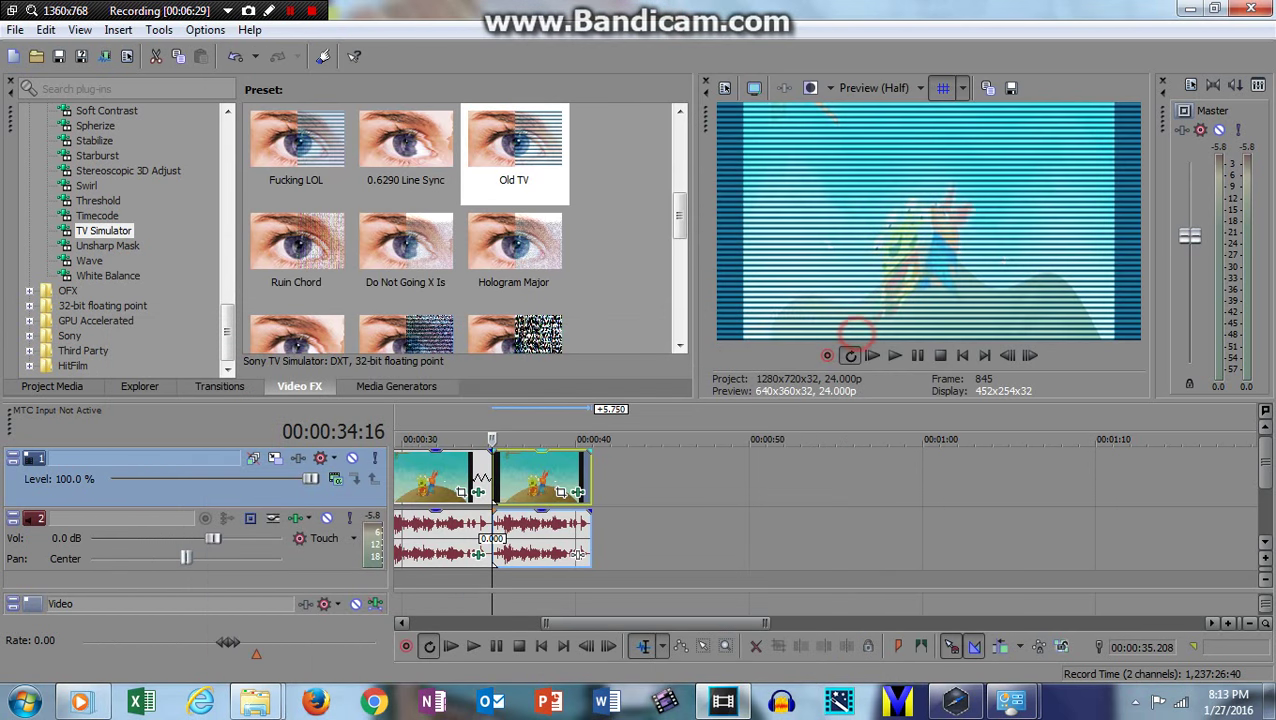
# Add Pitch Shift to the seventh clip's audio with the semitones raised slightly above 0, and play back the result.
pyautogui.click(580, 555)
pyautogui.doubleClick(600, 414)
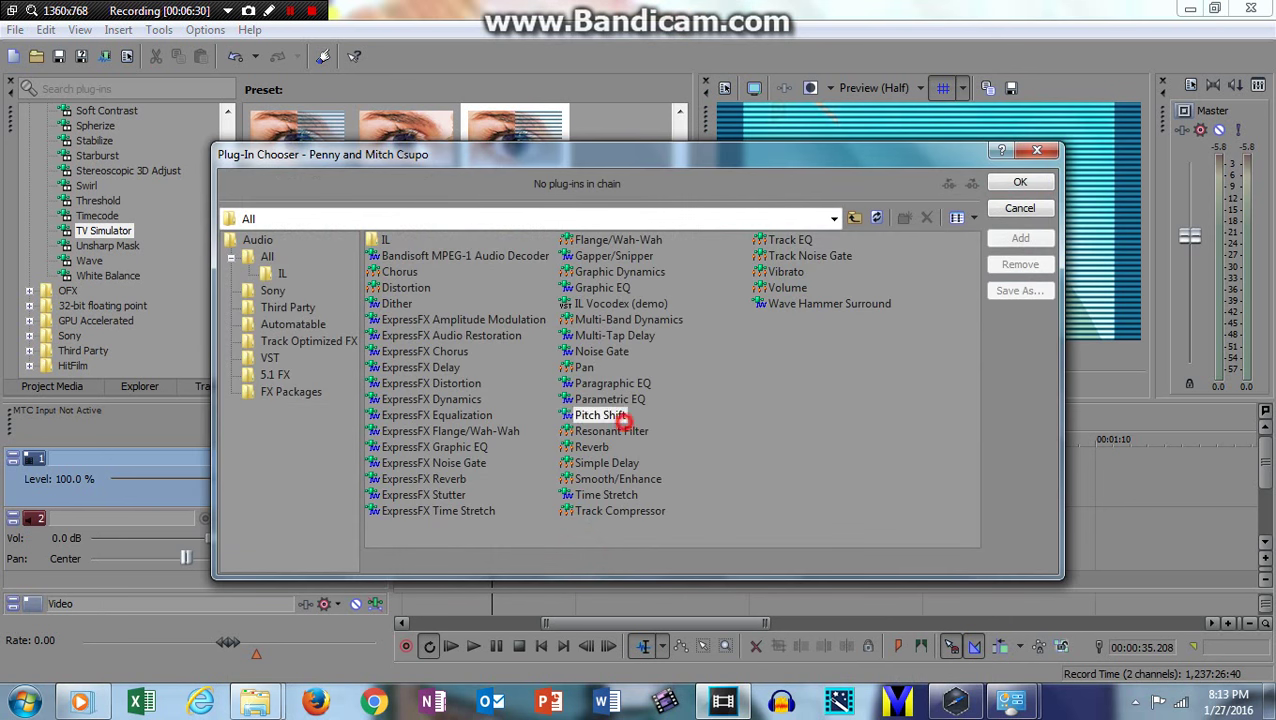
pyautogui.click(1015, 184)
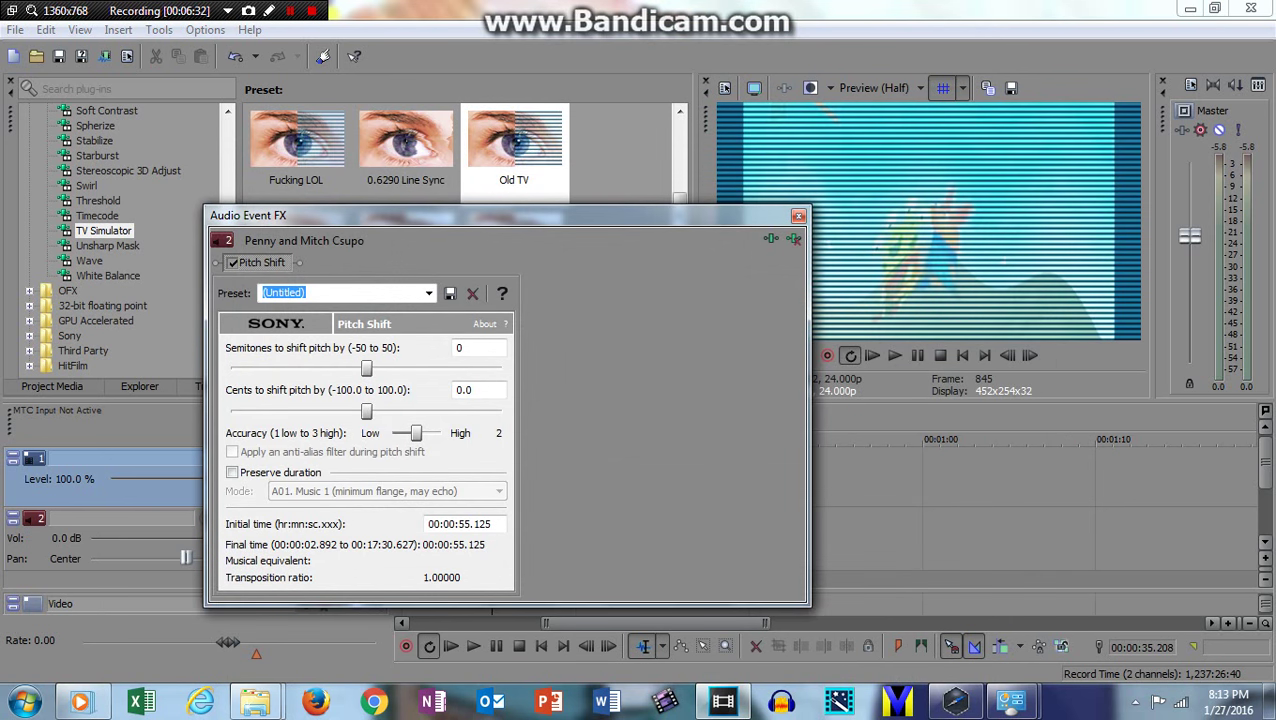
pyautogui.moveTo(366, 368); pyautogui.dragTo(372, 367)
pyautogui.click(798, 215)
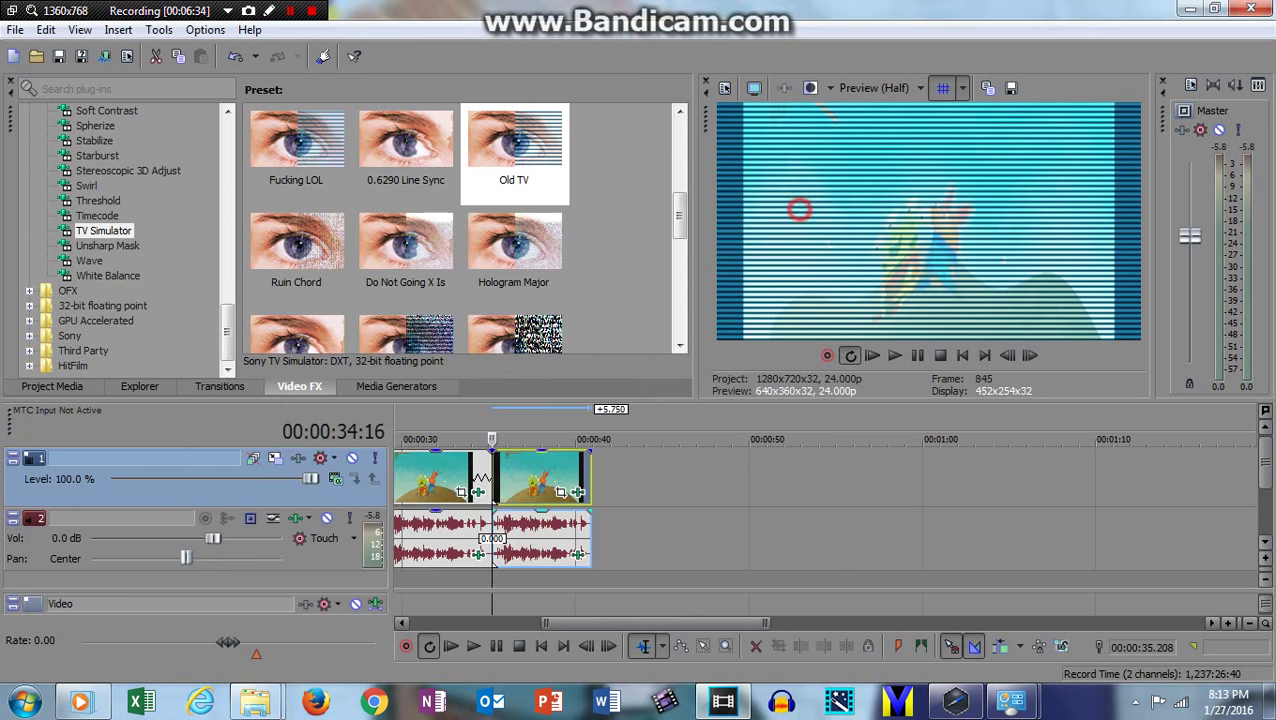
pyautogui.click(895, 356)
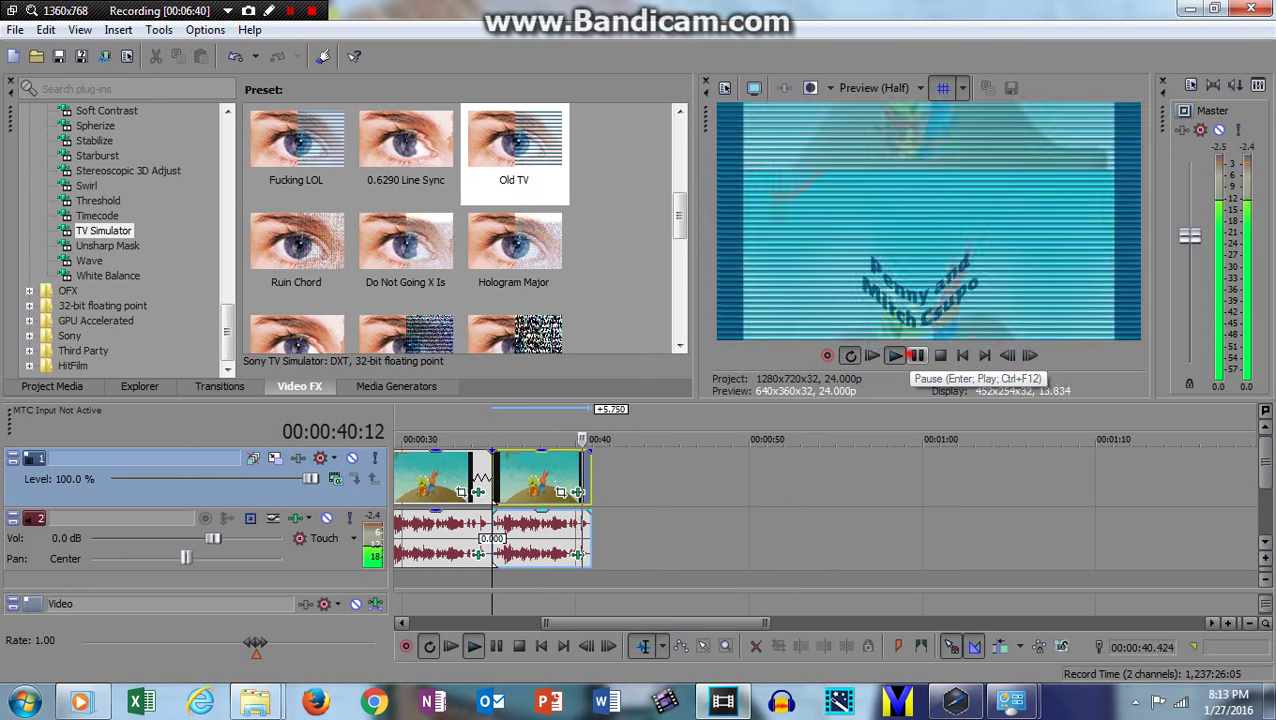
pyautogui.click(917, 355)
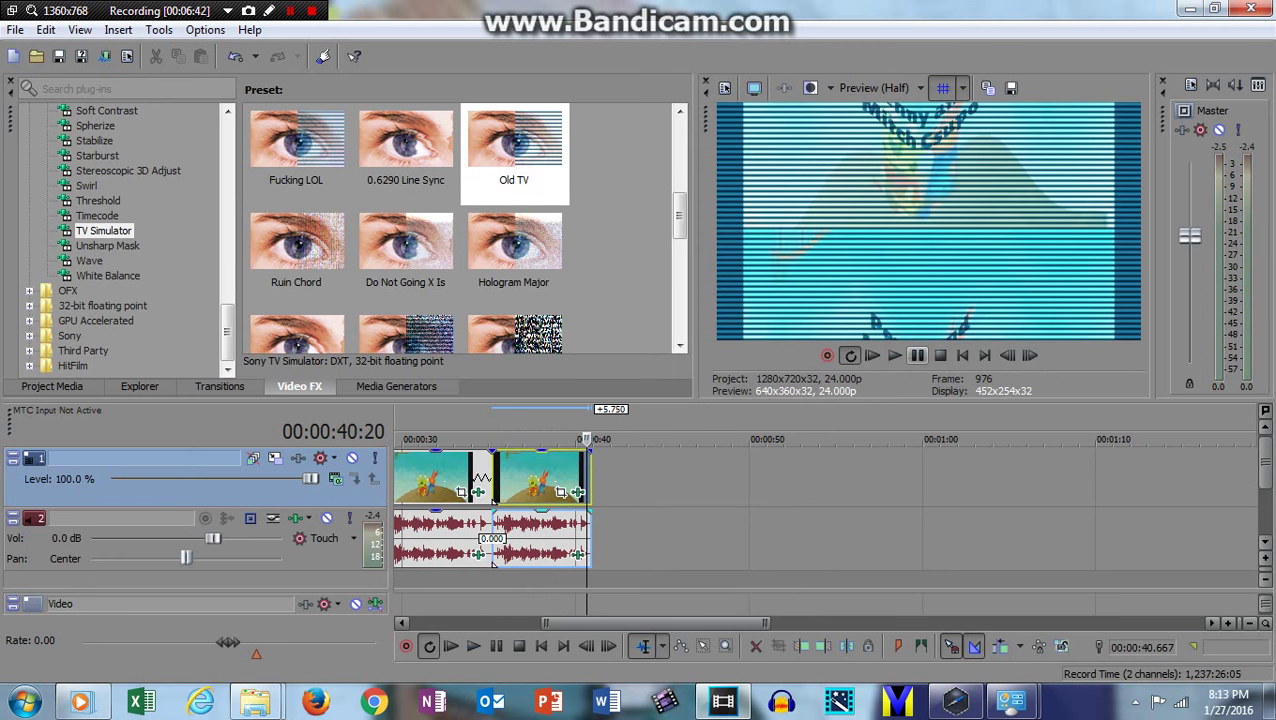
pyautogui.click(62, 386)
pyautogui.moveTo(293, 157); pyautogui.dragTo(595, 482)
pyautogui.hotkey('ctrl', 'v')
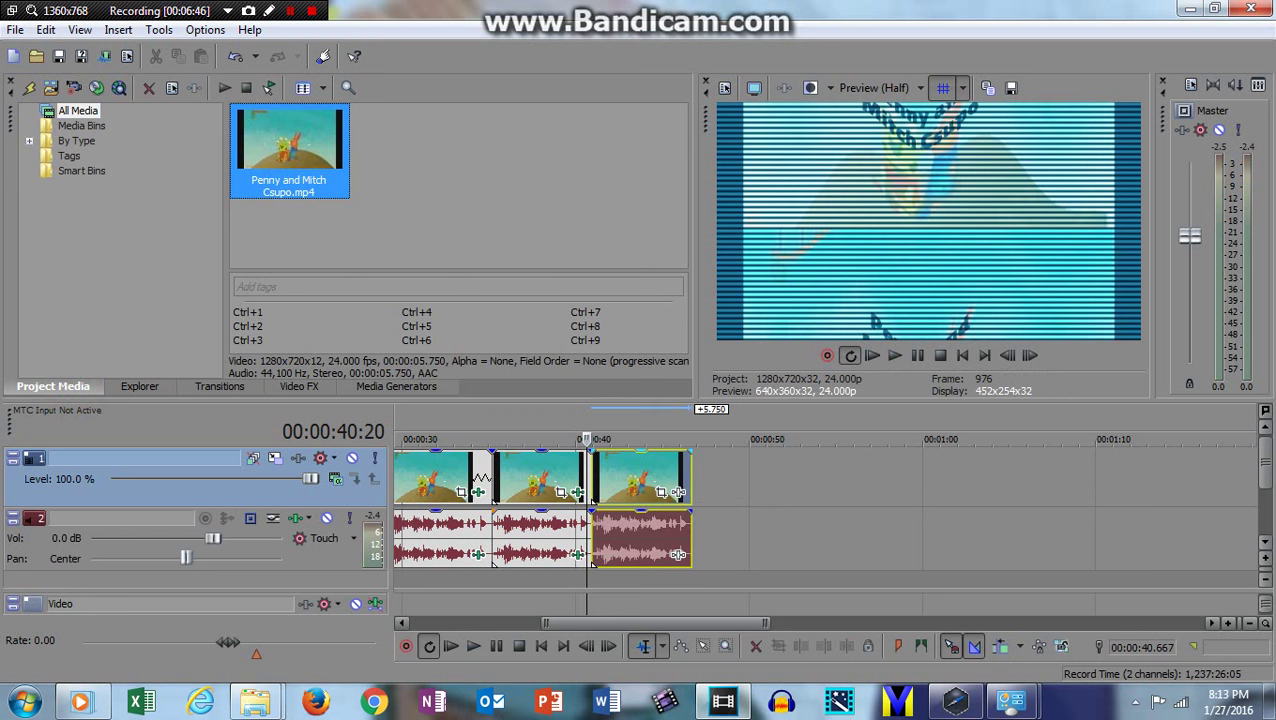
# Add the Color Corrector (Secondary) effect with the Invert Color preset to the eighth clip and close the effect settings.
pyautogui.click(598, 475)
pyautogui.click(277, 388)
pyautogui.moveTo(233, 339); pyautogui.dragTo(169, 177)
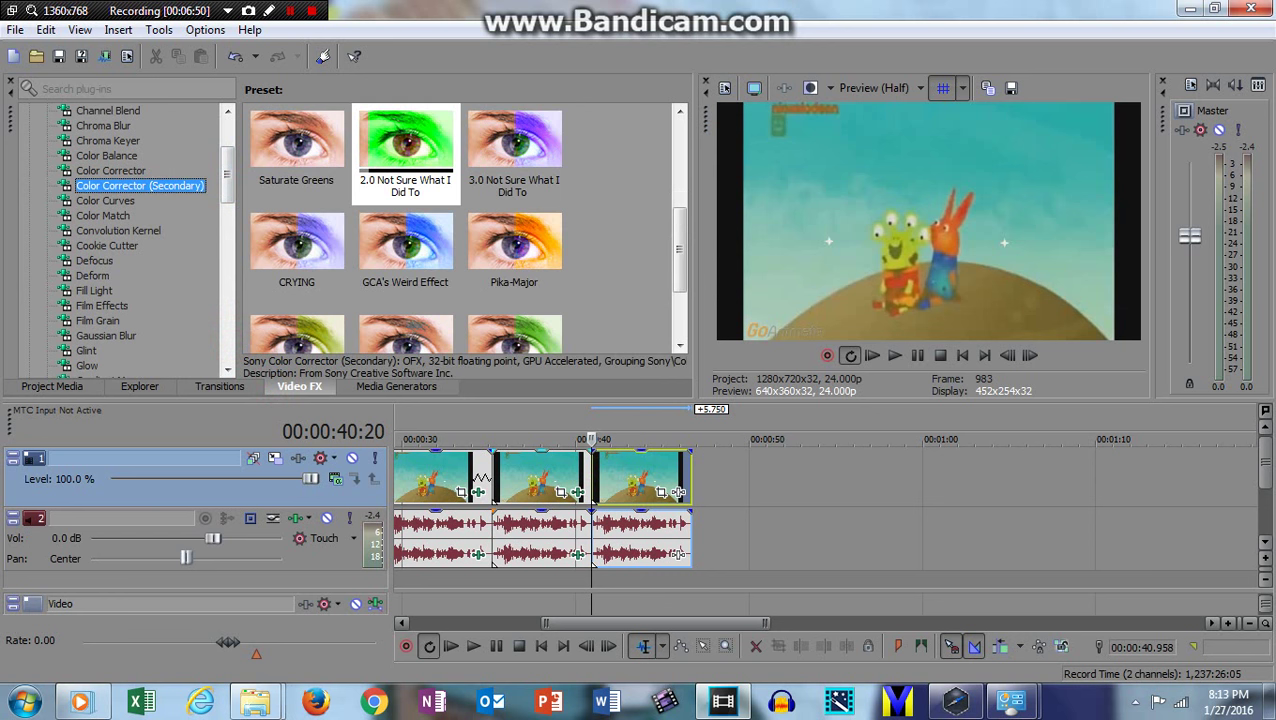
pyautogui.moveTo(678, 300); pyautogui.dragTo(678, 170)
pyautogui.click(421, 145)
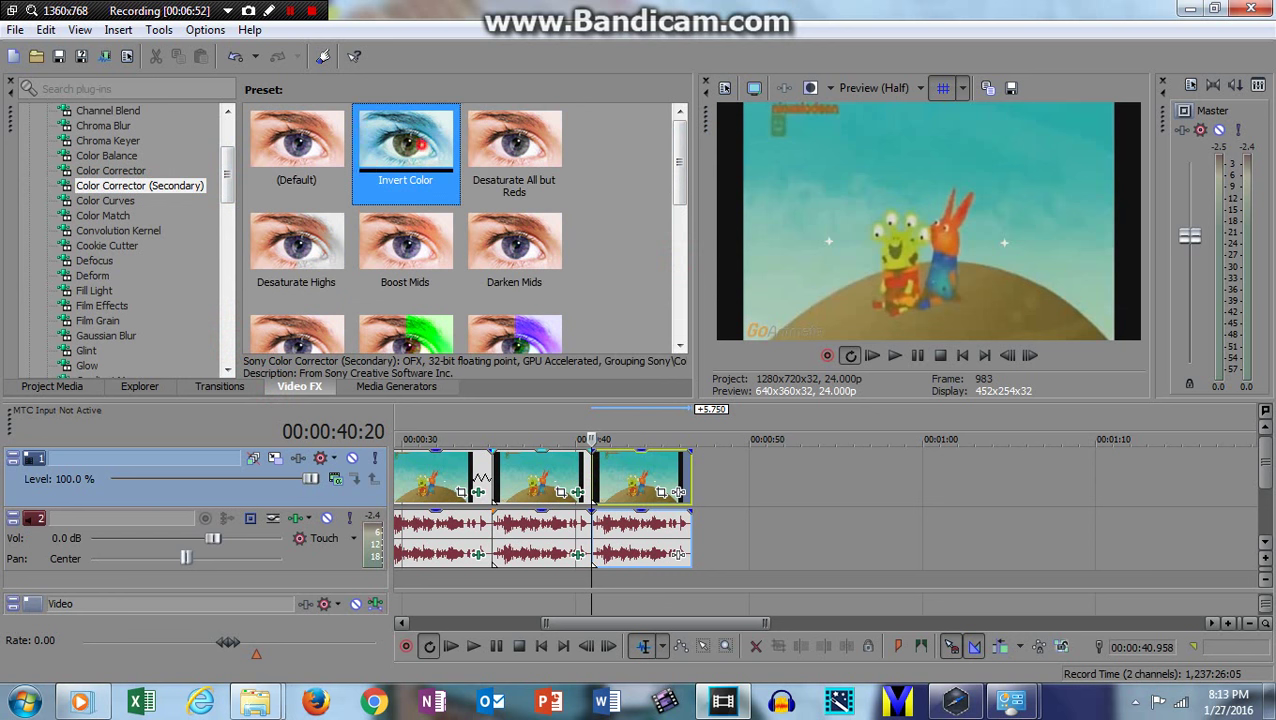
pyautogui.moveTo(421, 145); pyautogui.dragTo(638, 477)
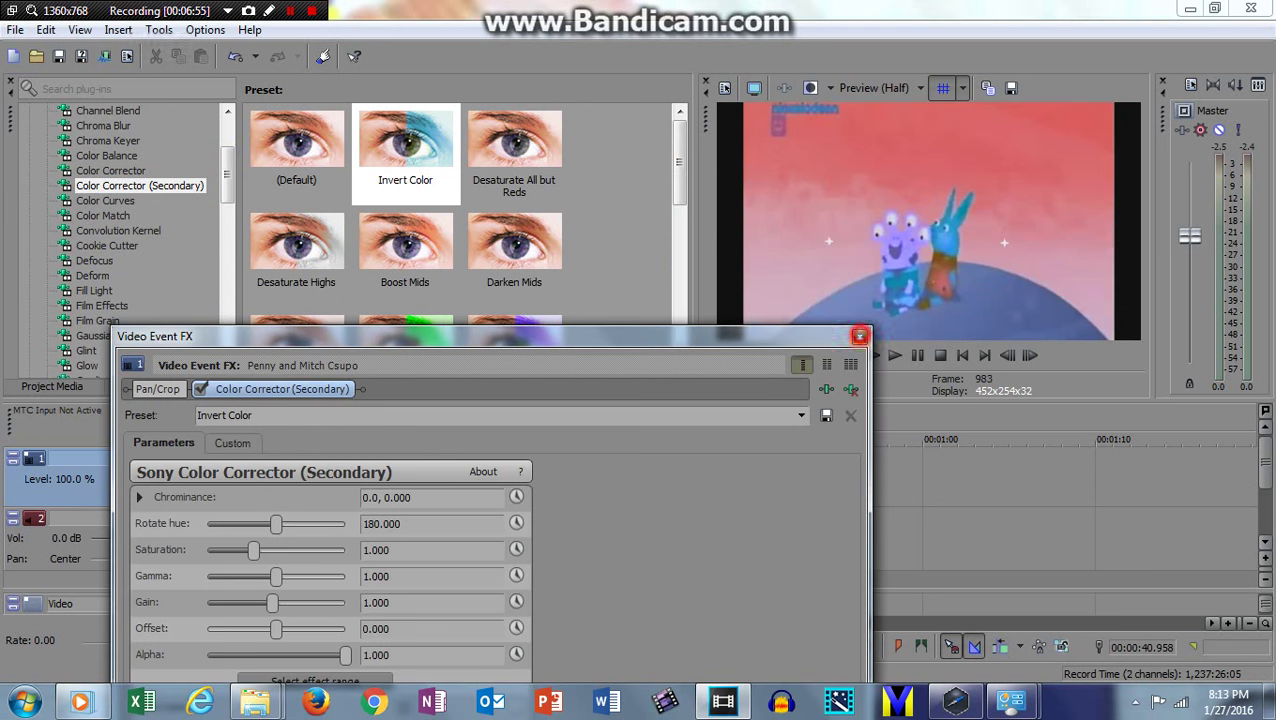
pyautogui.click(859, 336)
# Add the Mirror effect with the Reflect Left preset to the eighth clip and close the effect settings.
pyautogui.moveTo(227, 186); pyautogui.dragTo(227, 277)
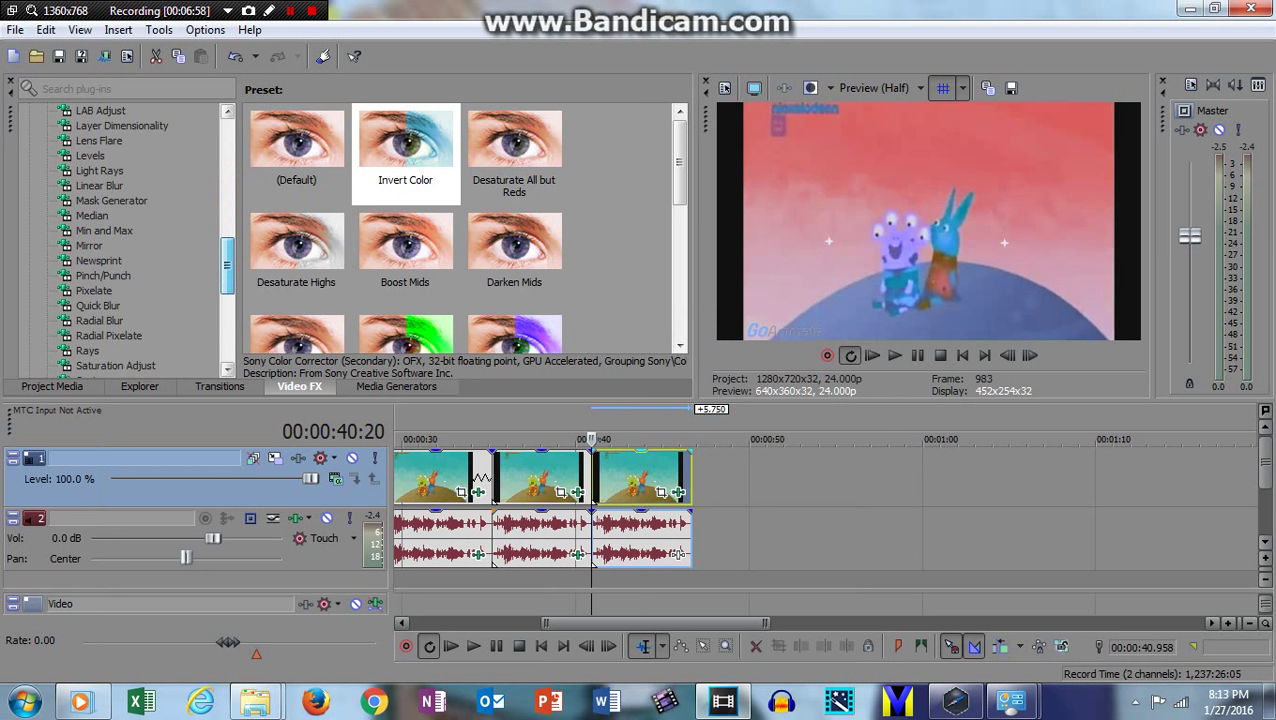
pyautogui.click(90, 246)
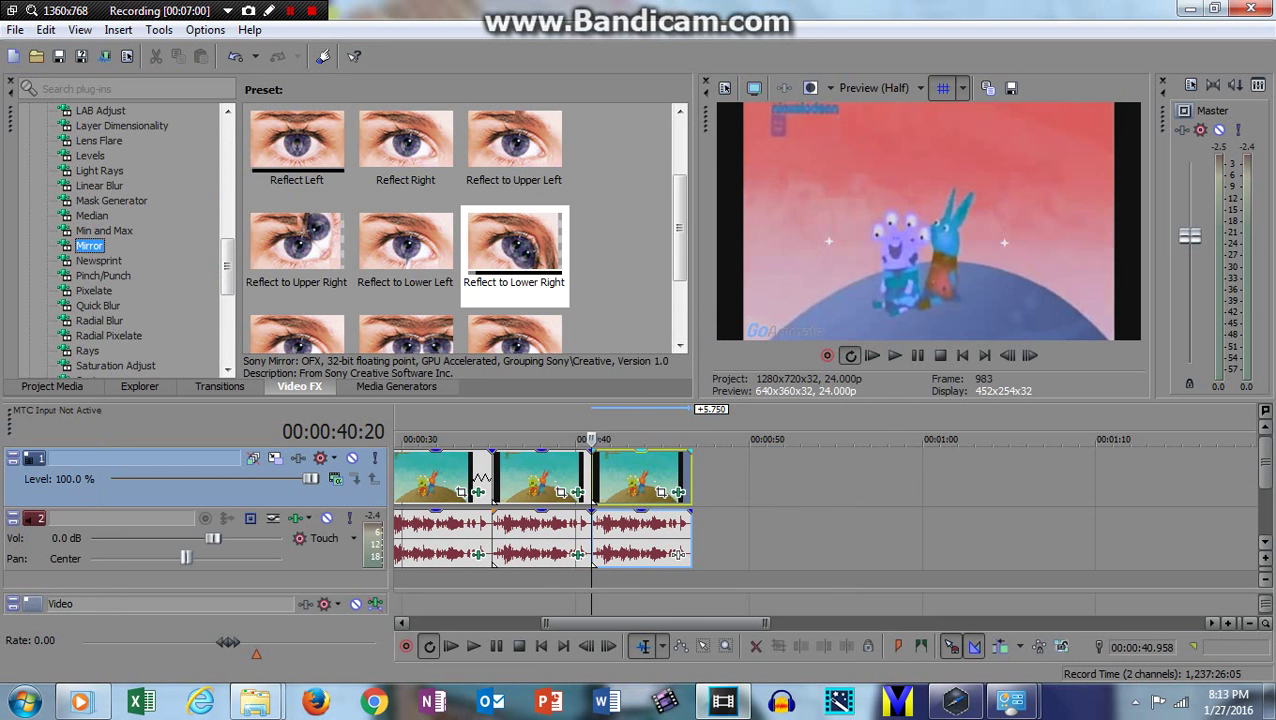
pyautogui.doubleClick(307, 146)
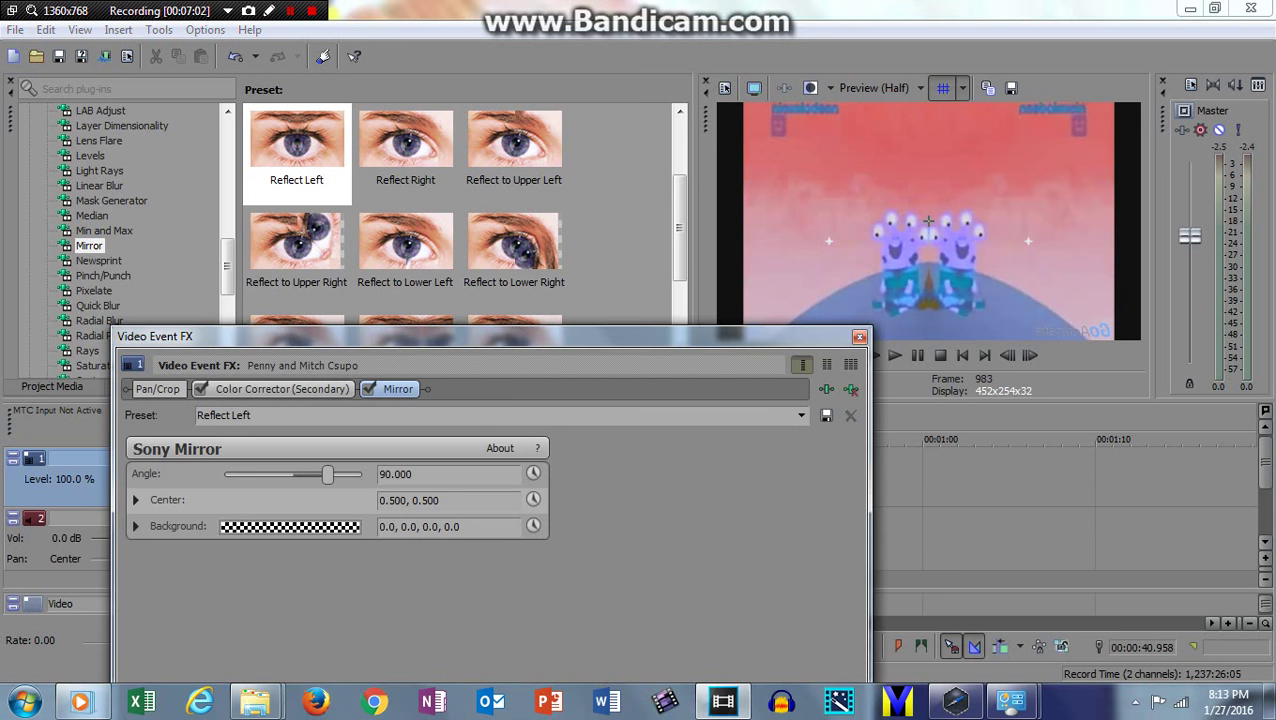
pyautogui.click(859, 336)
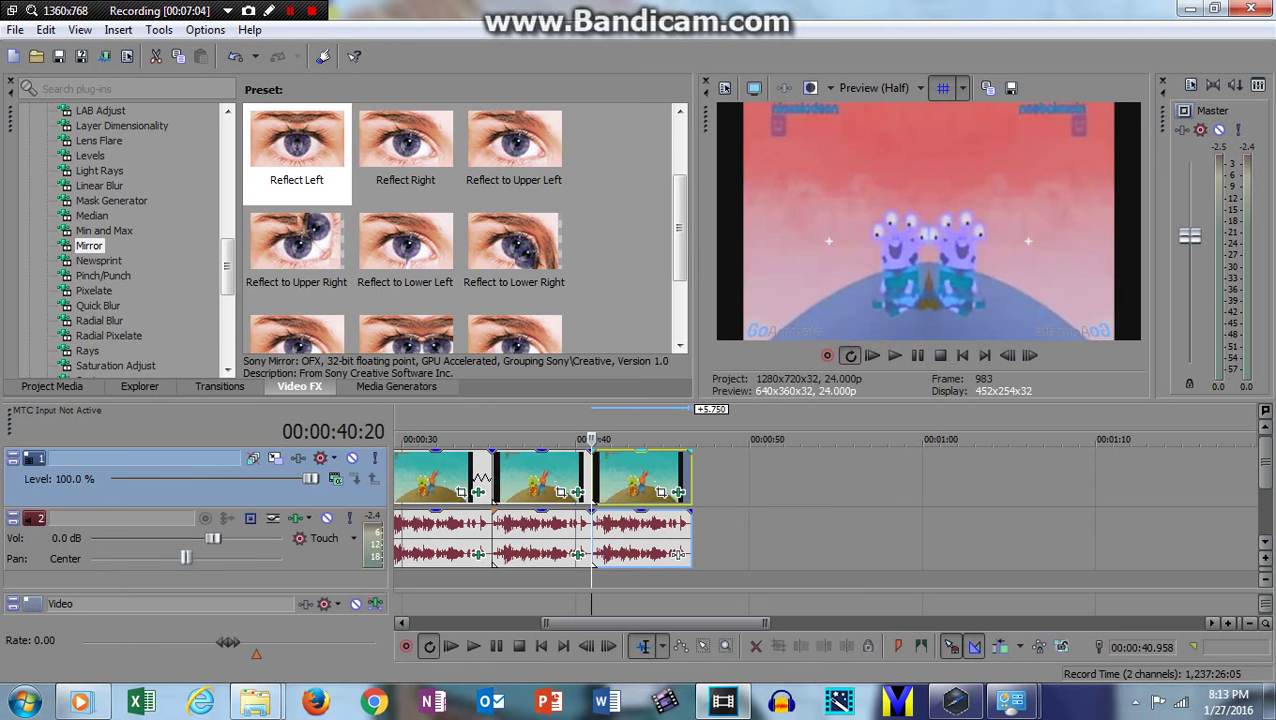
pyautogui.moveTo(228, 262)
pyautogui.mouseDown()
pyautogui.moveTo(226, 328)
pyautogui.moveTo(226, 311)
pyautogui.mouseUp()
# Add Pitch Shift to the eighth clip's audio at -3 semitones, preserving duration in A17. Drums, unpitched (minimum echo) mode, and play back the result.
pyautogui.click(678, 554)
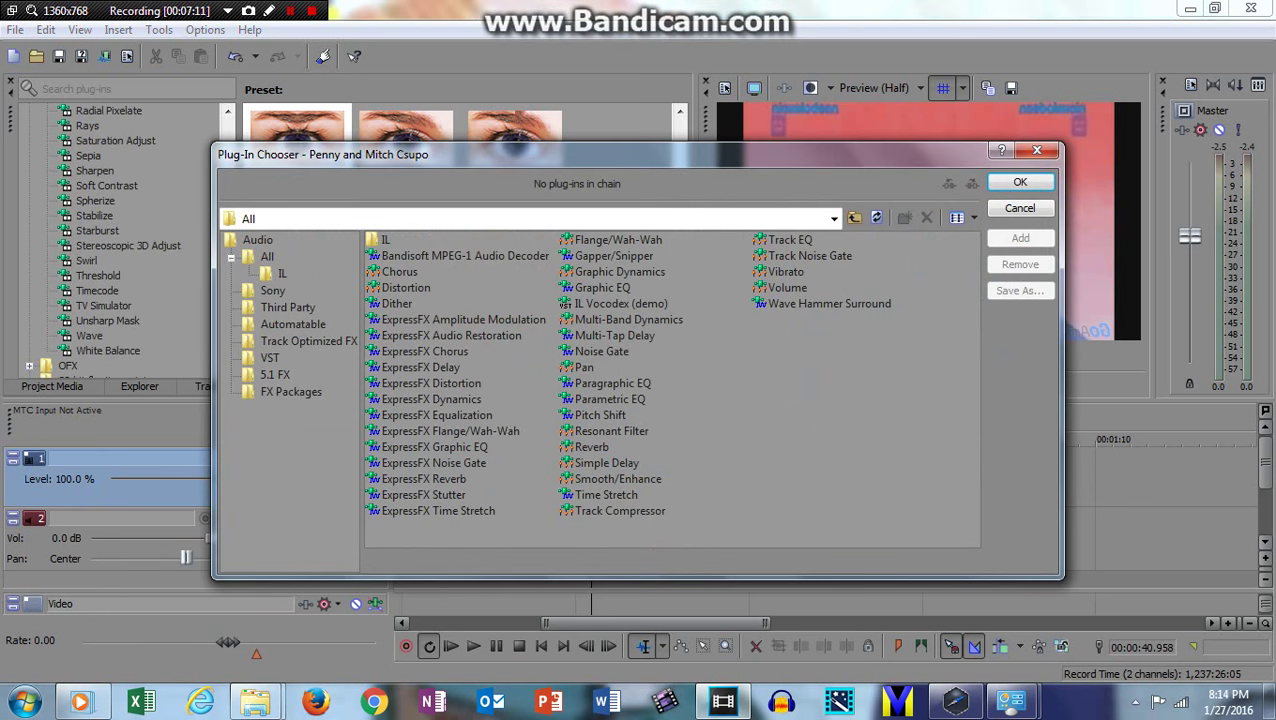
pyautogui.doubleClick(600, 415)
pyautogui.click(1020, 181)
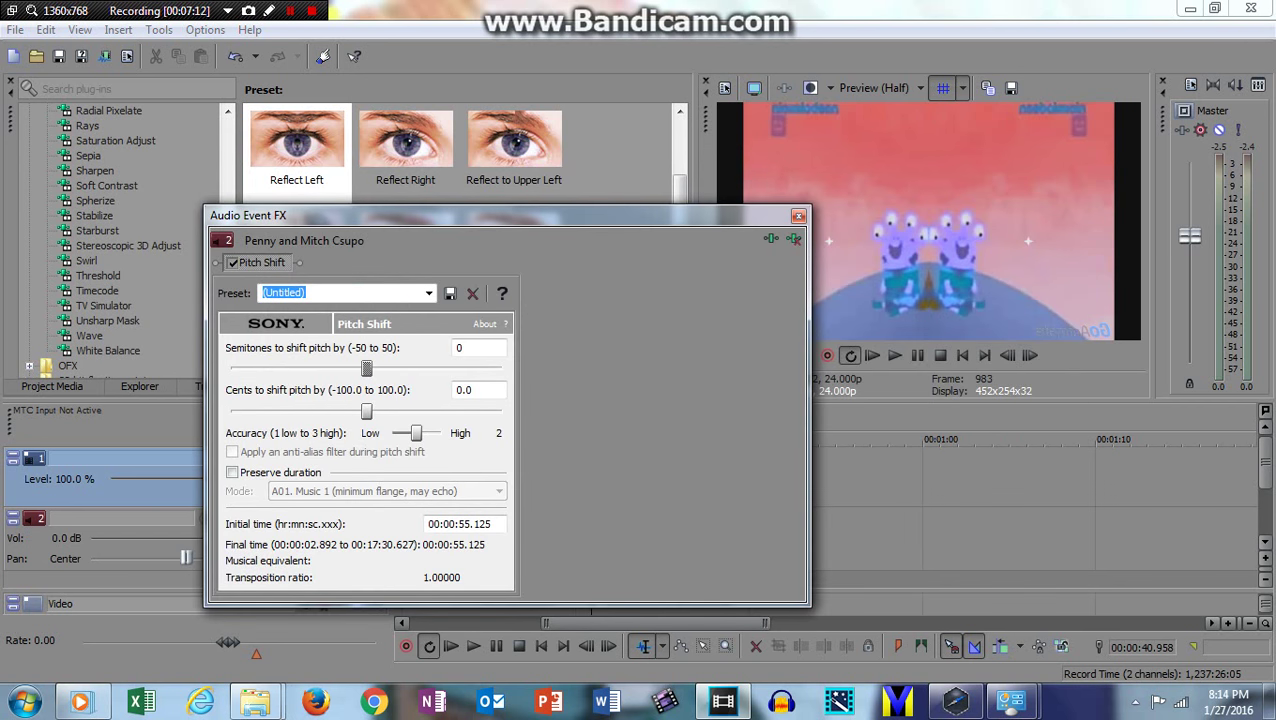
pyautogui.click(232, 472)
pyautogui.click(380, 491)
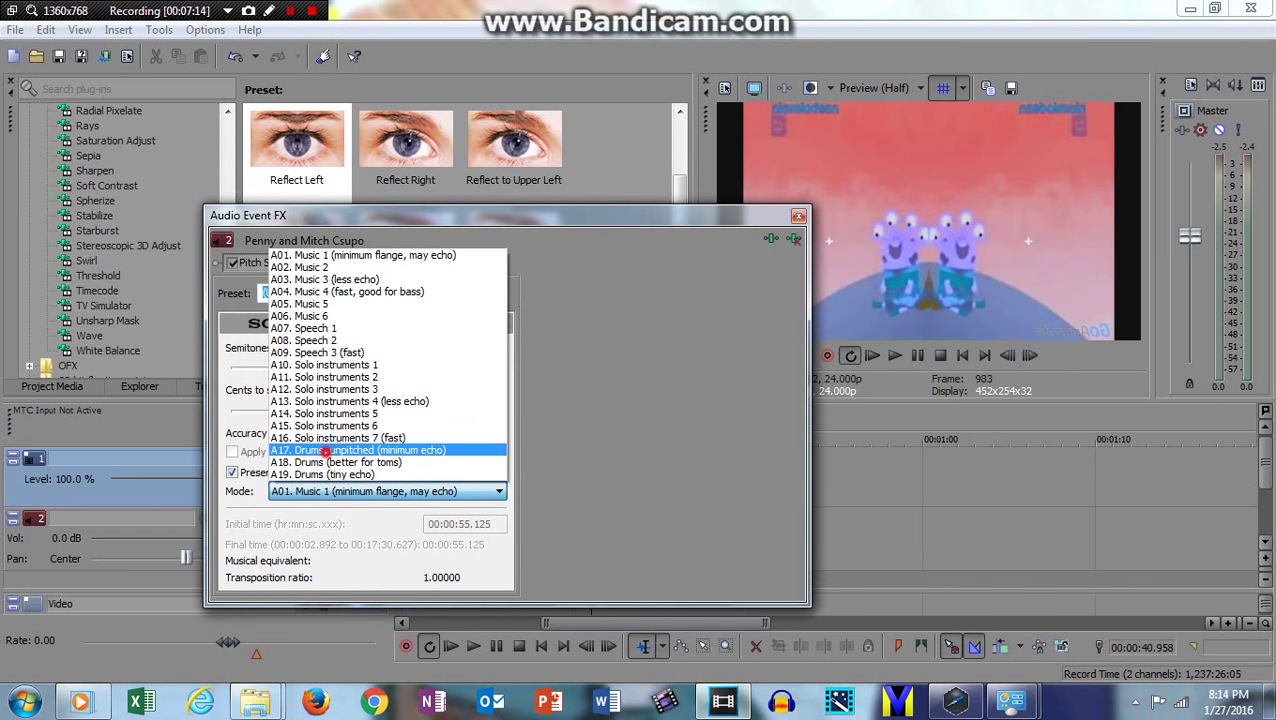
pyautogui.click(330, 448)
pyautogui.moveTo(367, 368); pyautogui.dragTo(356, 368)
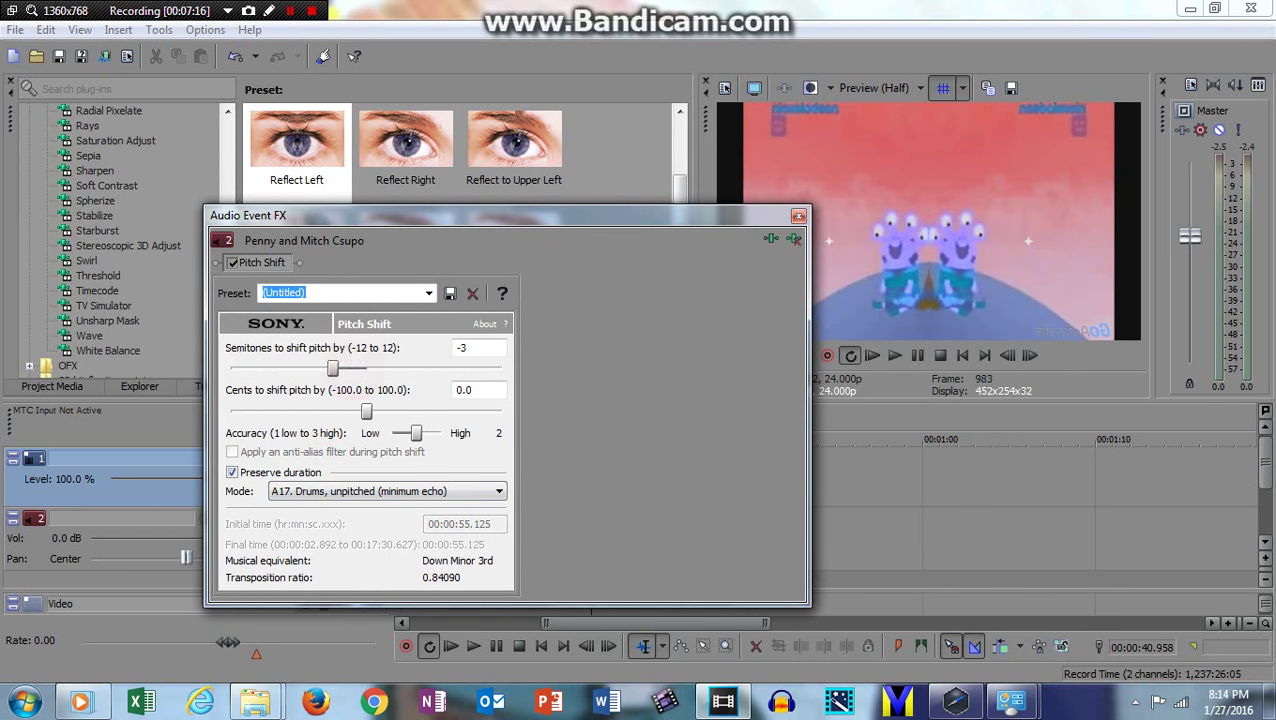
pyautogui.click(798, 216)
pyautogui.click(895, 355)
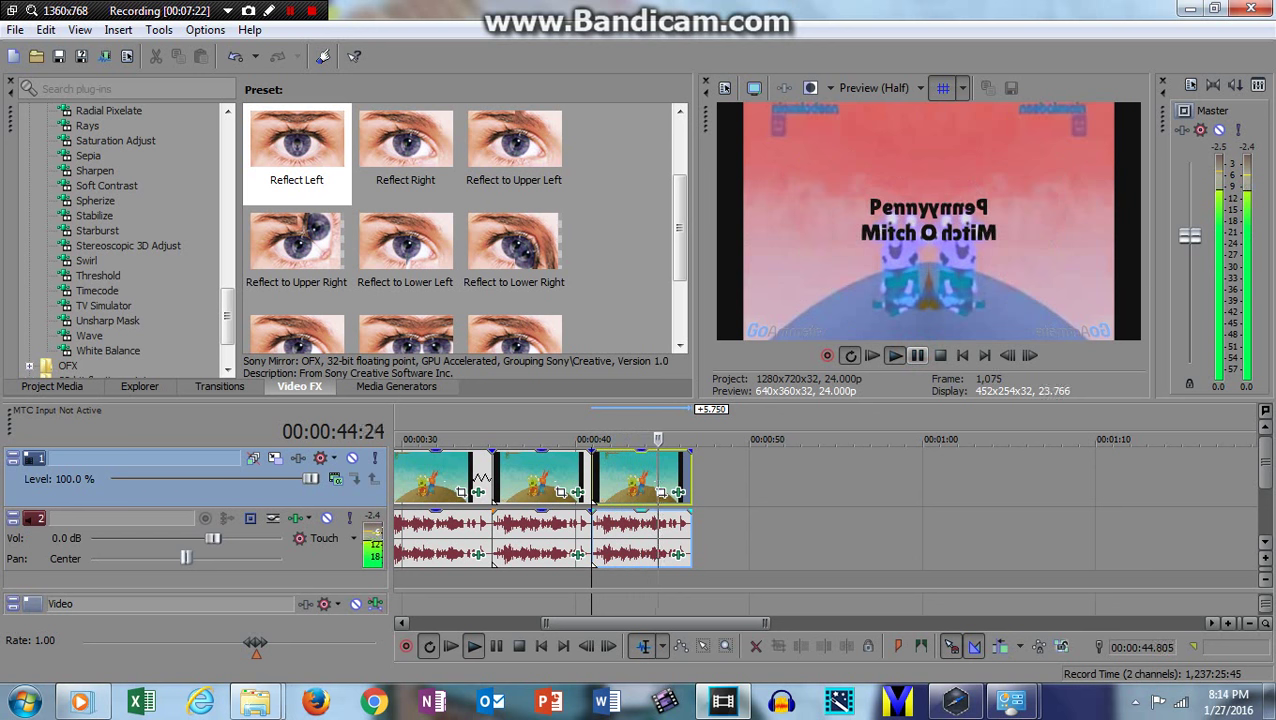
pyautogui.click(917, 355)
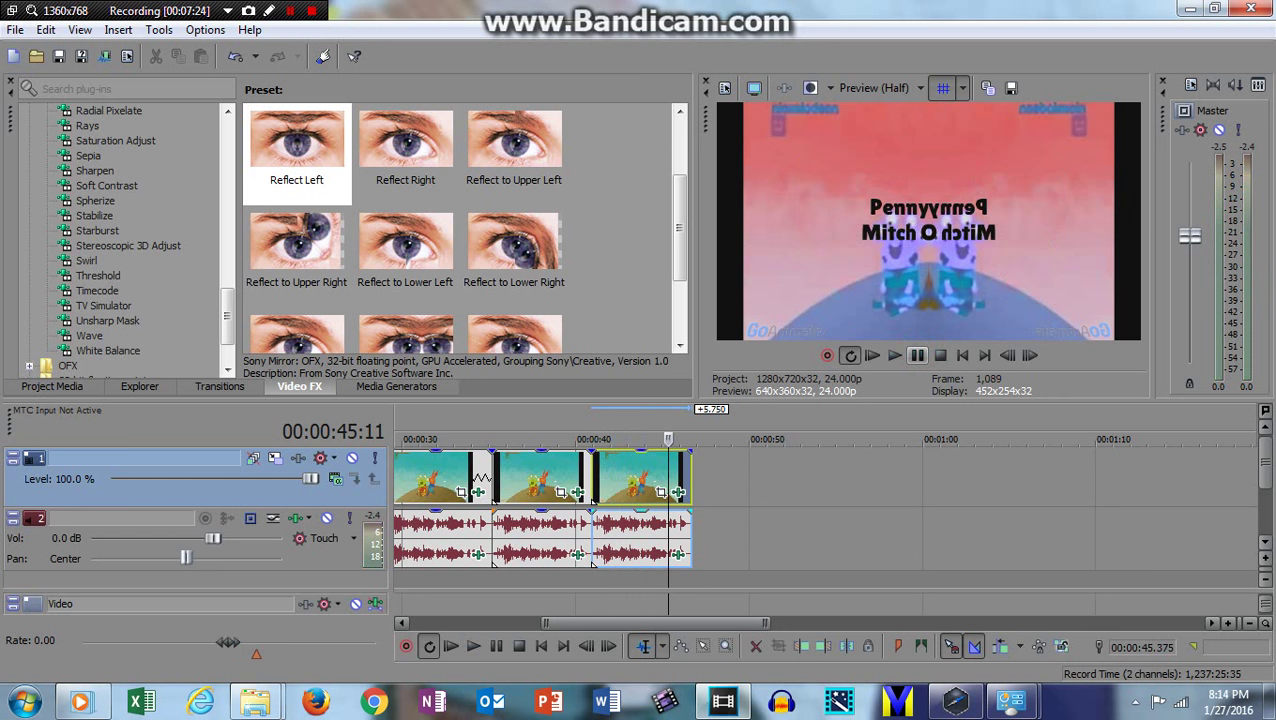
pyautogui.click(53, 386)
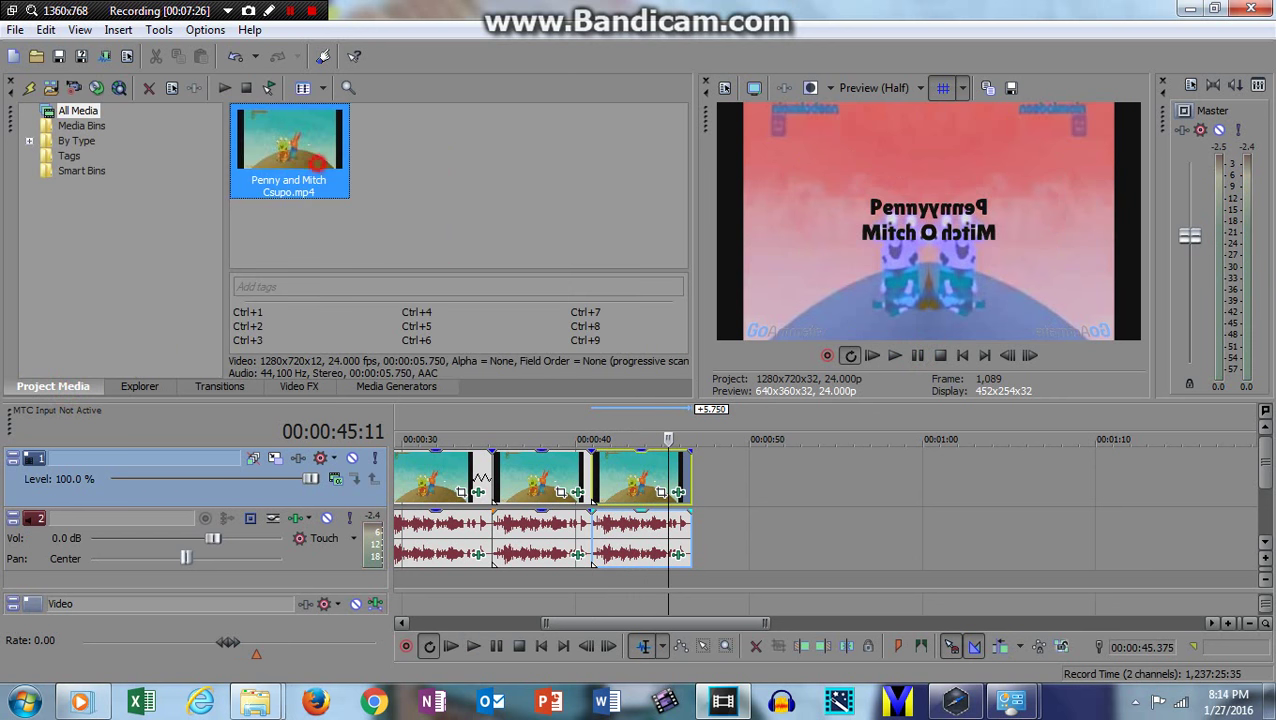
pyautogui.moveTo(692, 480); pyautogui.dragTo(693, 468)
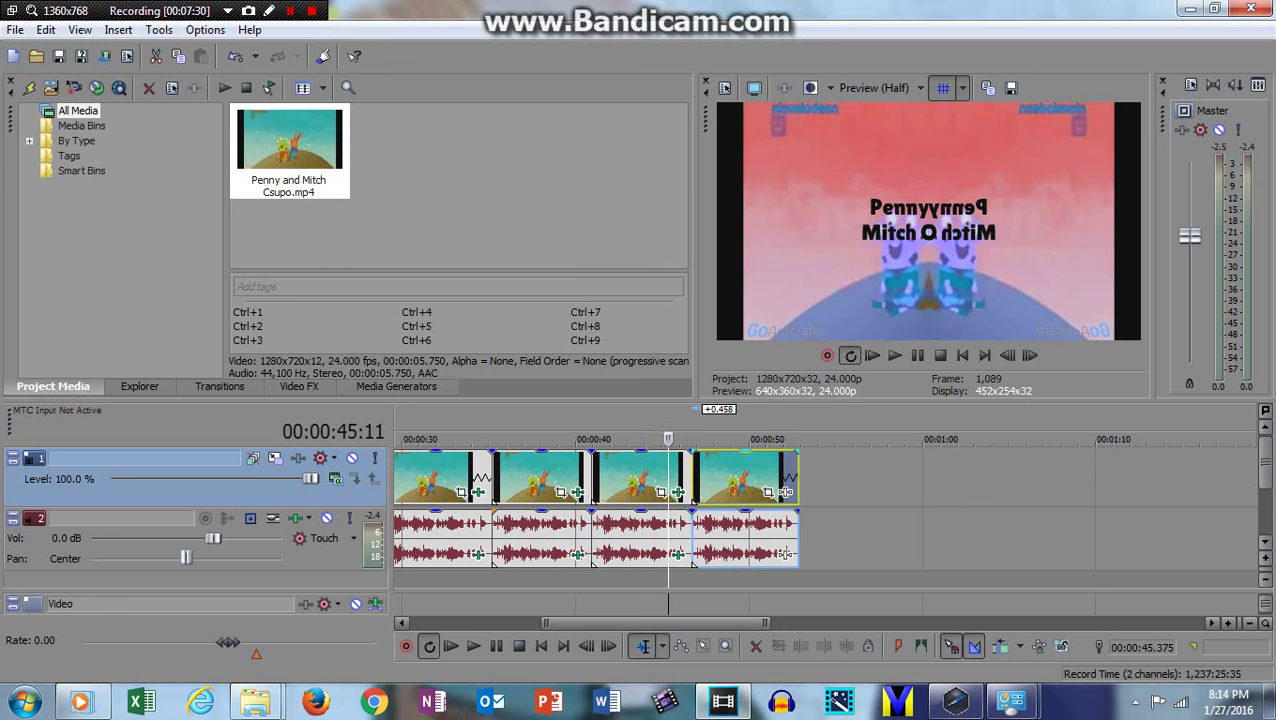
# Apply the Sharpen effect with the Heavy preset three times to the ninth clip and close the effect settings.
pyautogui.click(696, 468)
pyautogui.click(297, 386)
pyautogui.moveTo(228, 325); pyautogui.dragTo(228, 280)
pyautogui.click(108, 247)
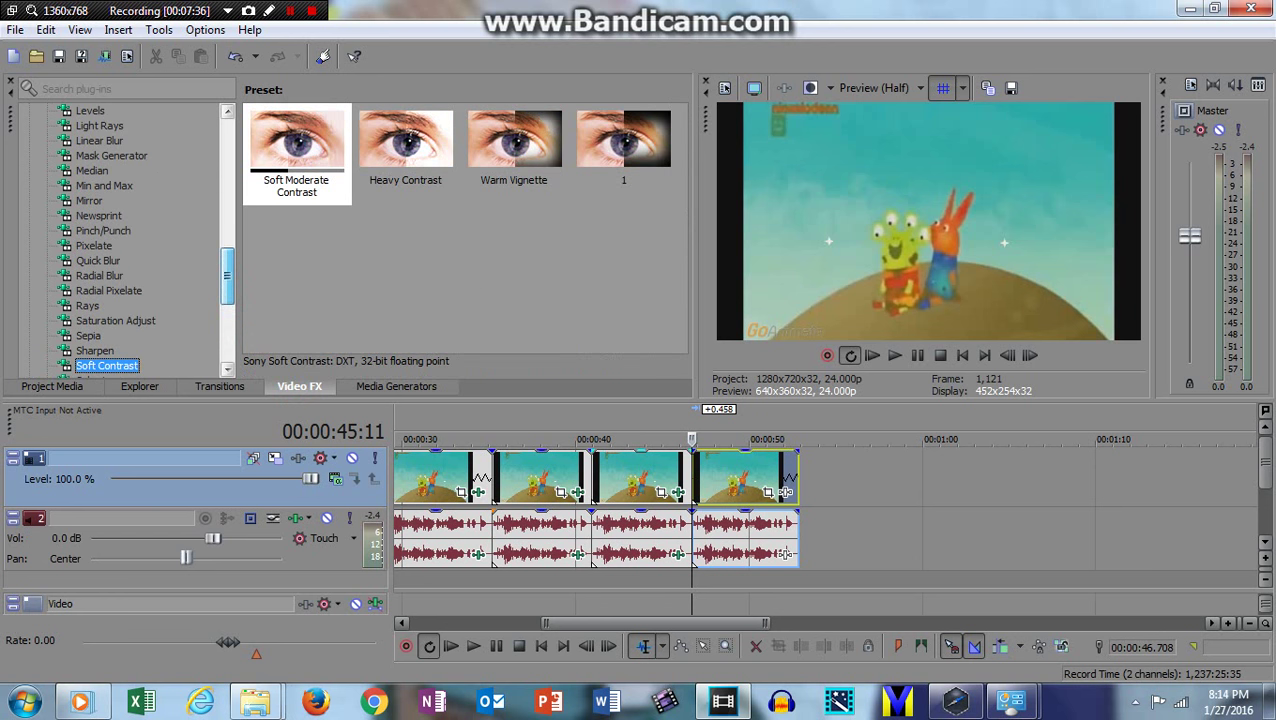
pyautogui.click(103, 230)
pyautogui.click(98, 260)
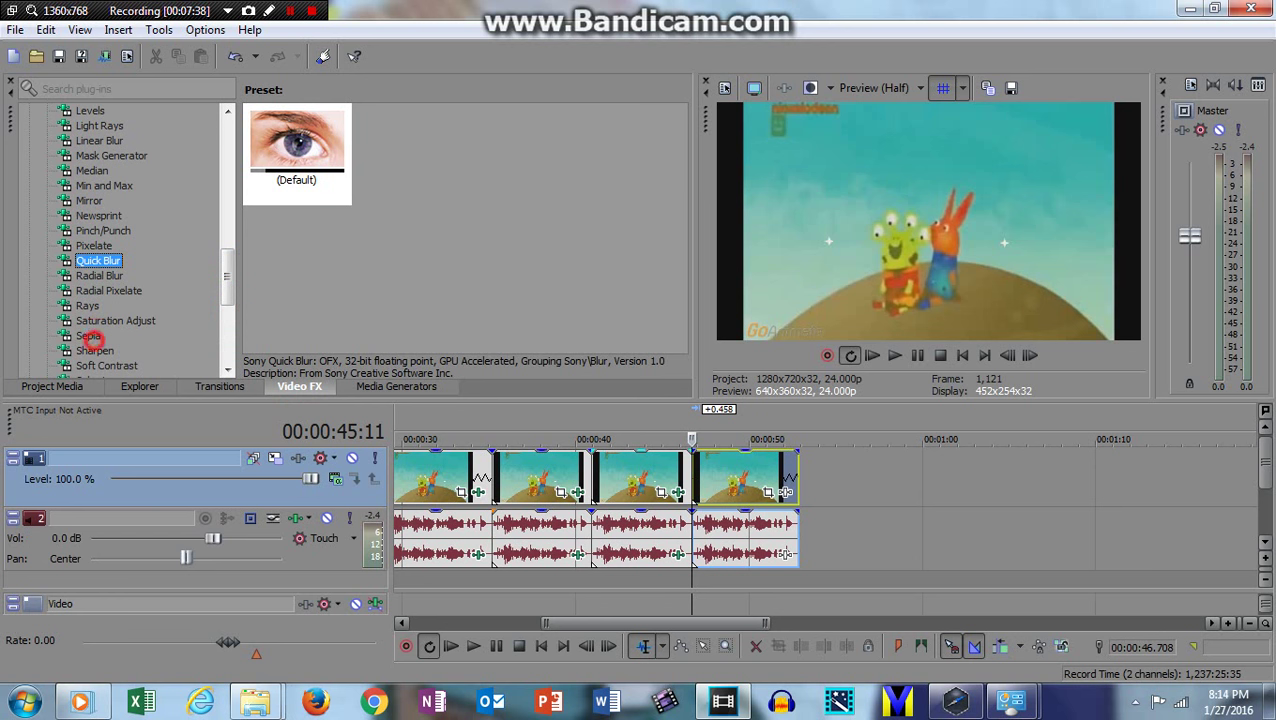
pyautogui.click(94, 348)
pyautogui.click(623, 150)
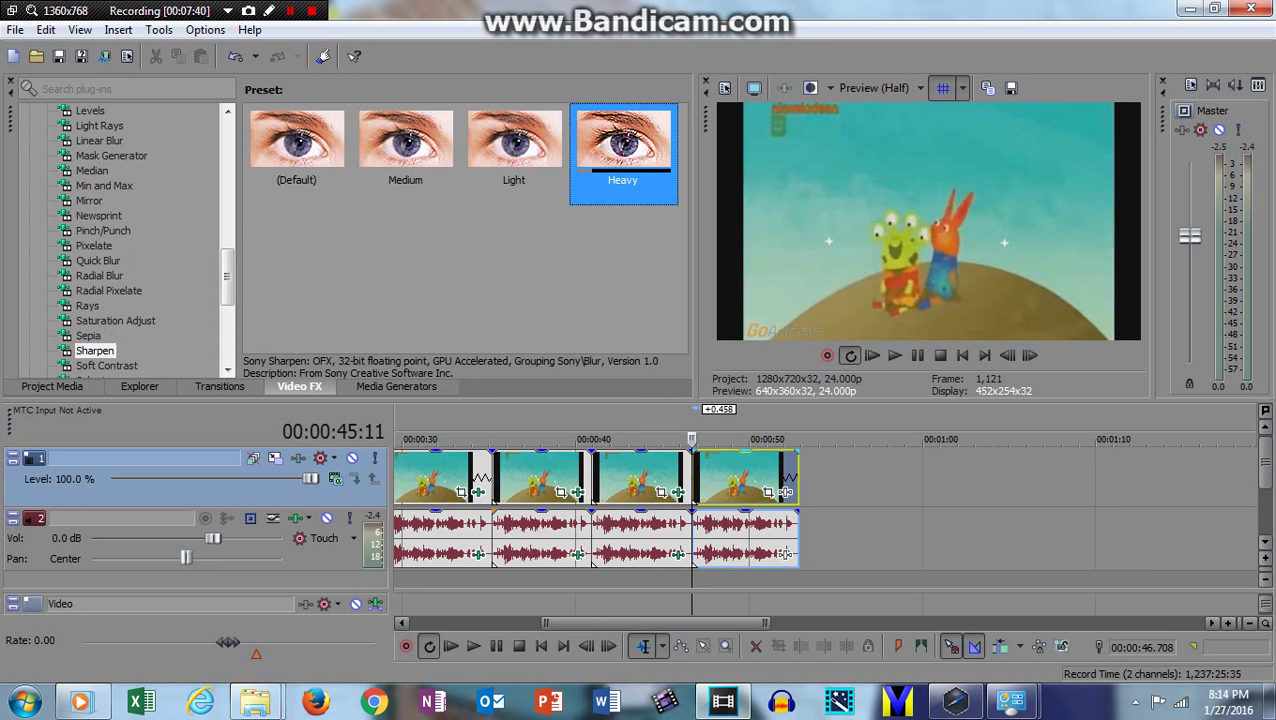
pyautogui.moveTo(623, 150); pyautogui.dragTo(742, 477)
pyautogui.doubleClick(627, 150)
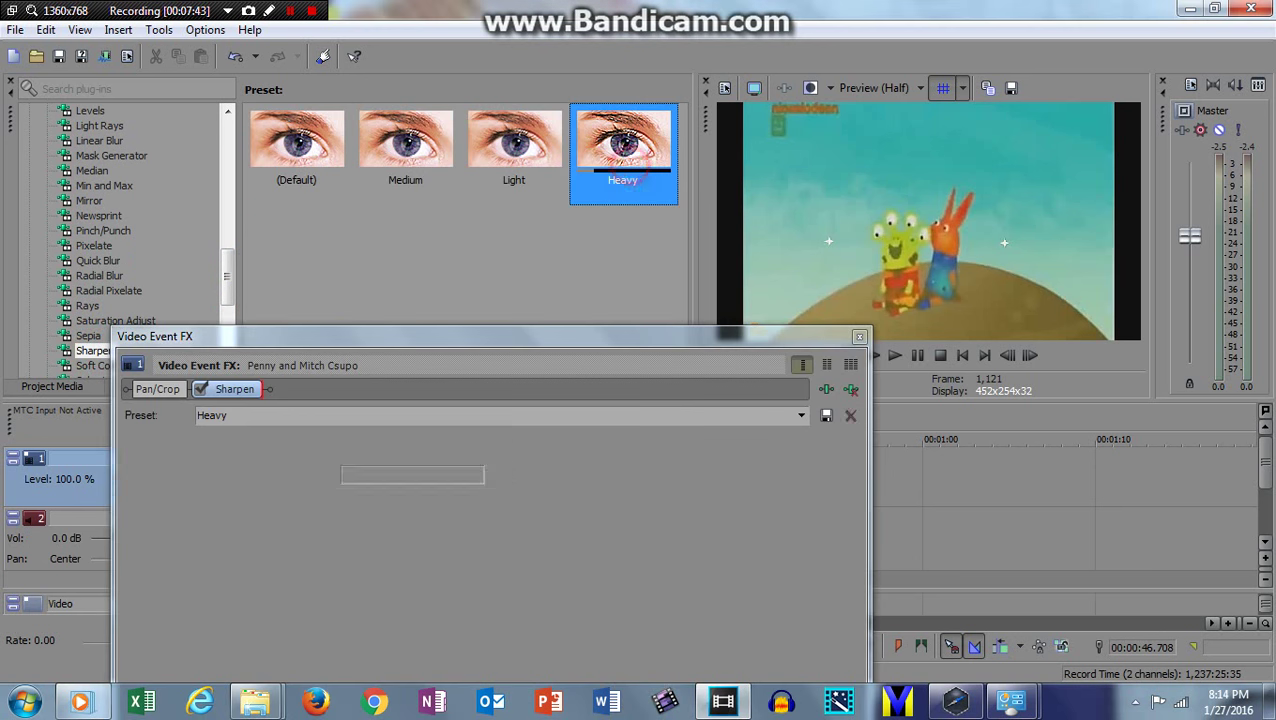
pyautogui.doubleClick(627, 150)
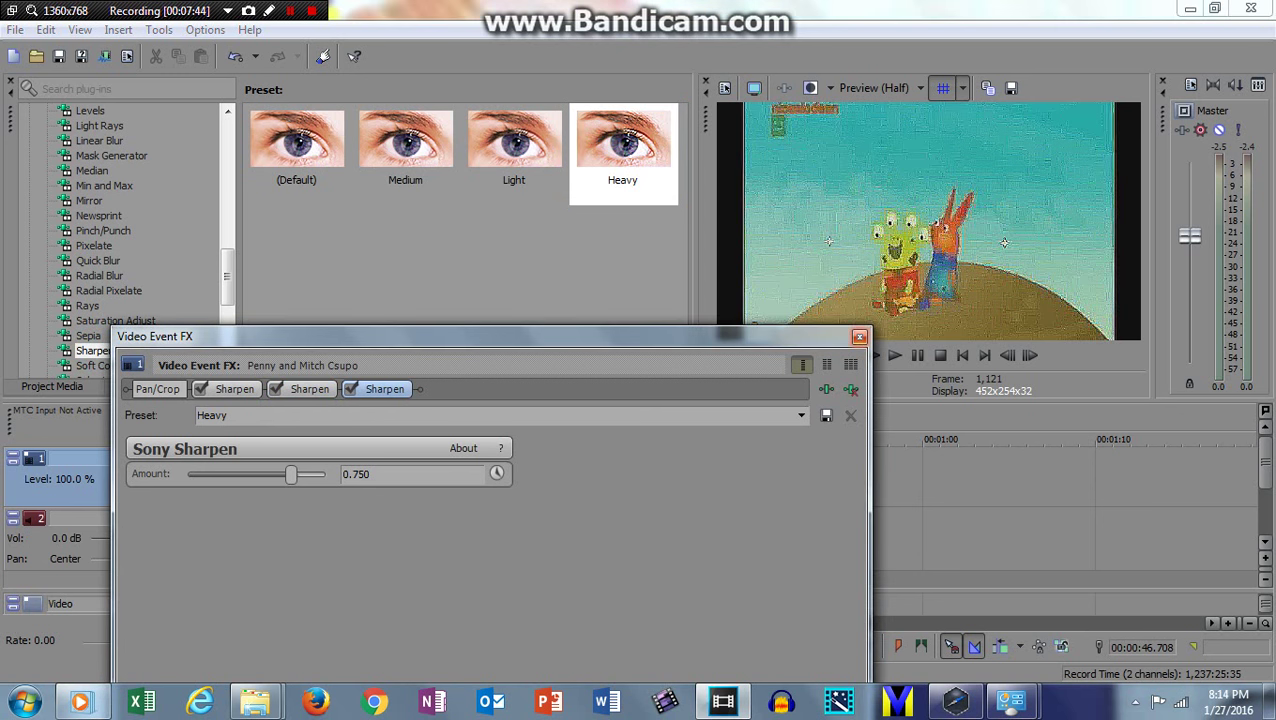
pyautogui.click(859, 336)
# Add Vibrato with the [Sys] Triangle preset to the ninth clip's audio and play back the result.
pyautogui.click(785, 553)
pyautogui.click(786, 271)
pyautogui.doubleClick(786, 271)
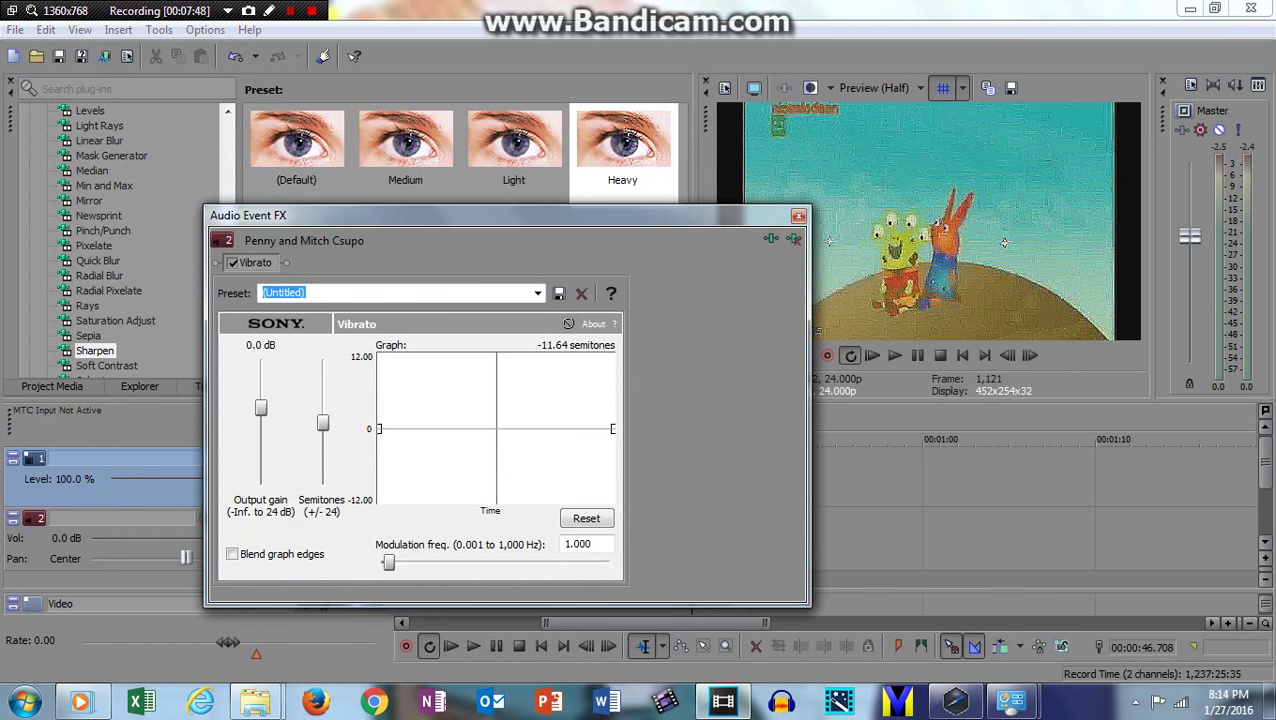
pyautogui.click(537, 293)
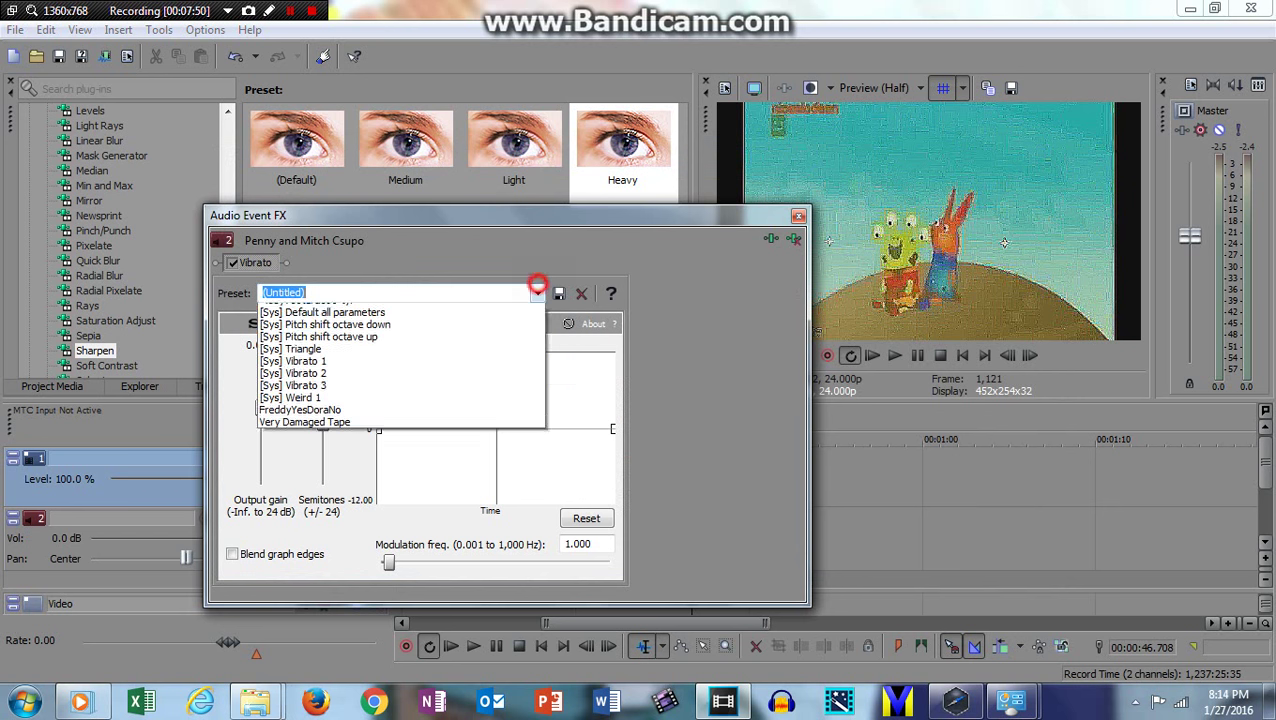
pyautogui.click(425, 374)
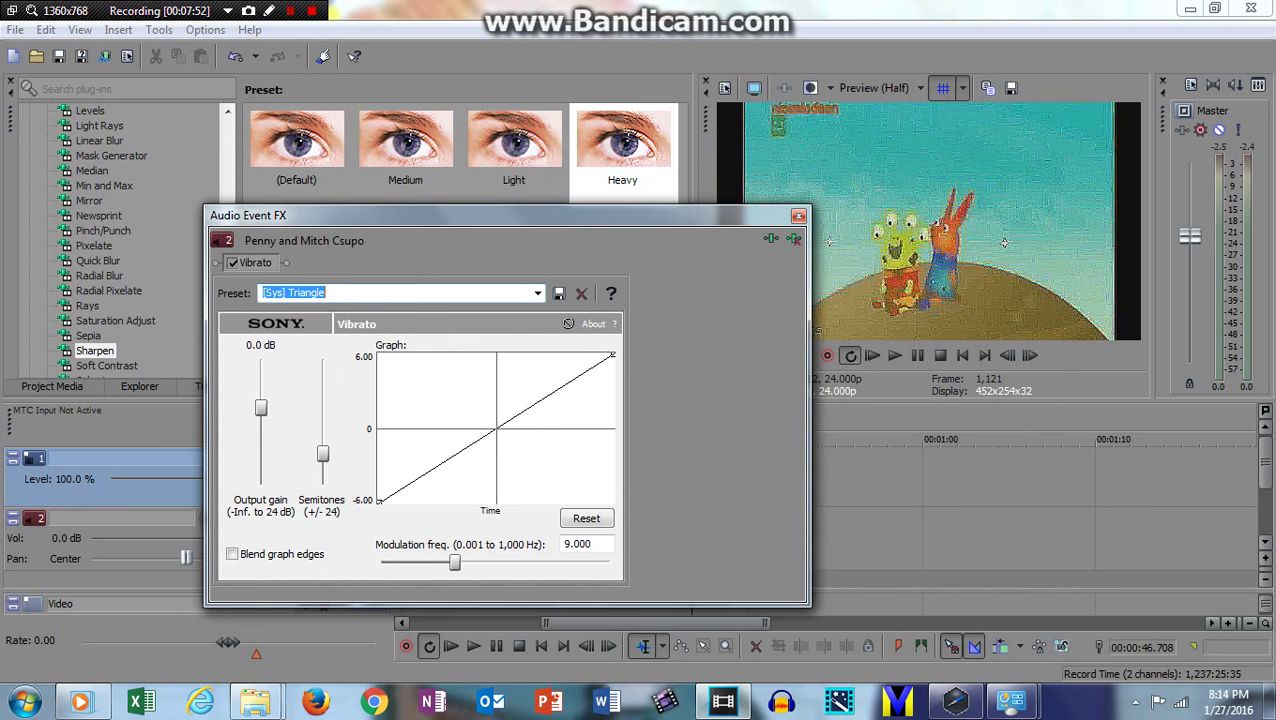
pyautogui.click(798, 215)
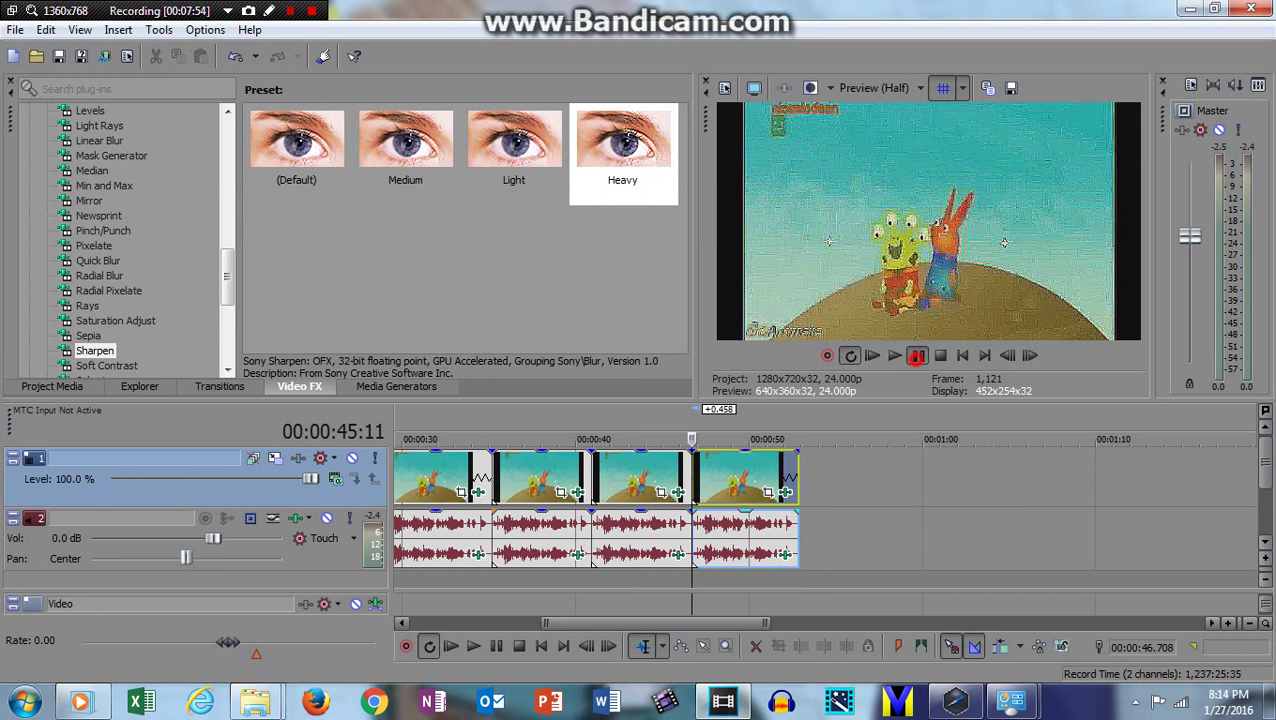
pyautogui.click(894, 355)
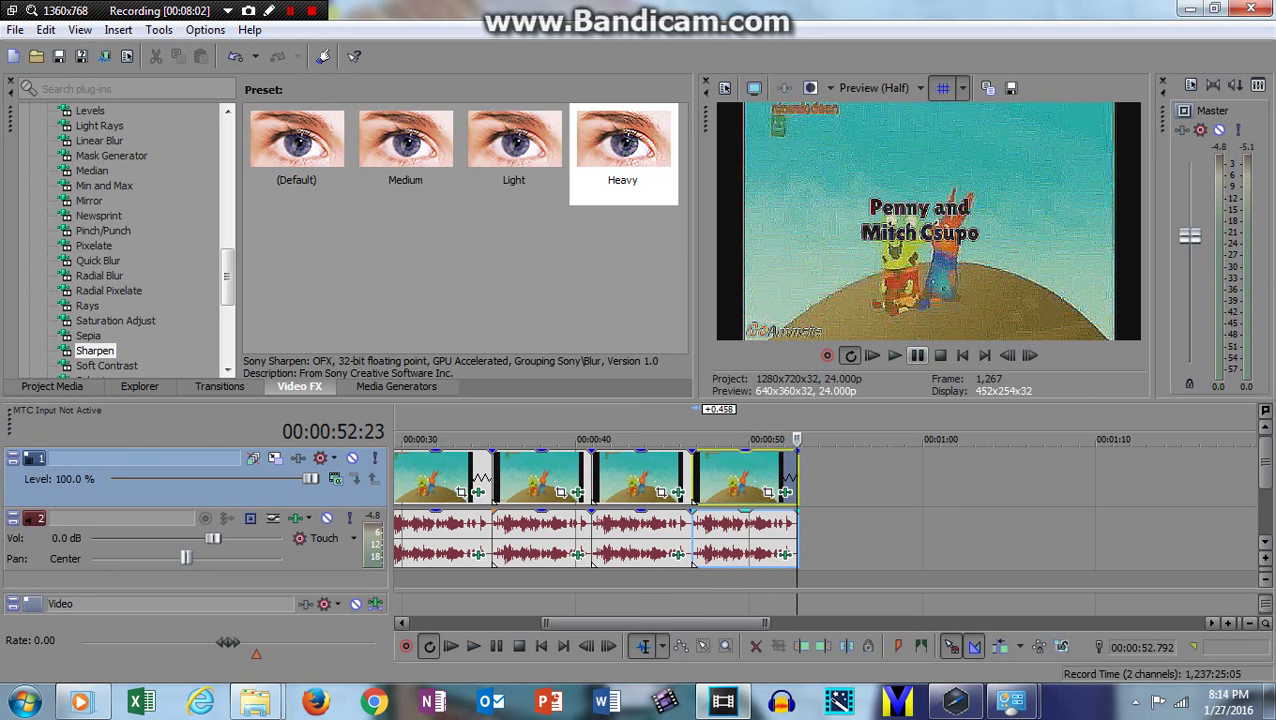
pyautogui.click(24, 389)
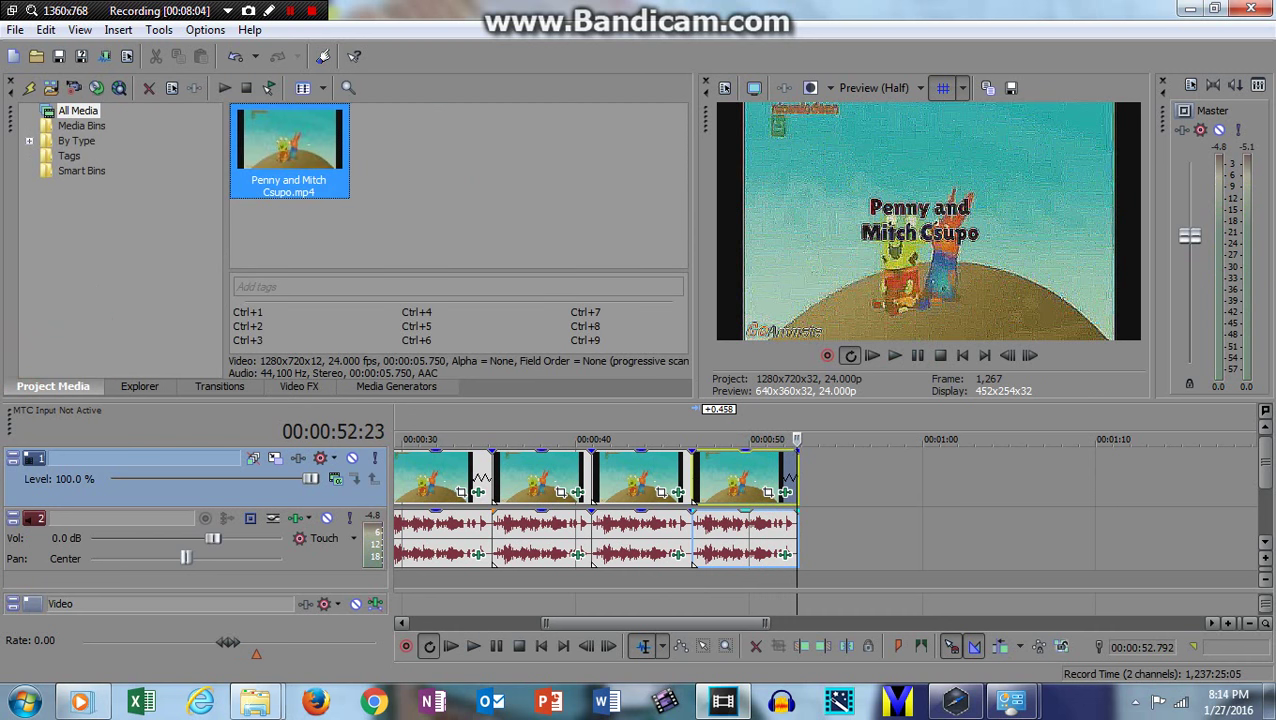
pyautogui.moveTo(310, 167); pyautogui.dragTo(767, 470)
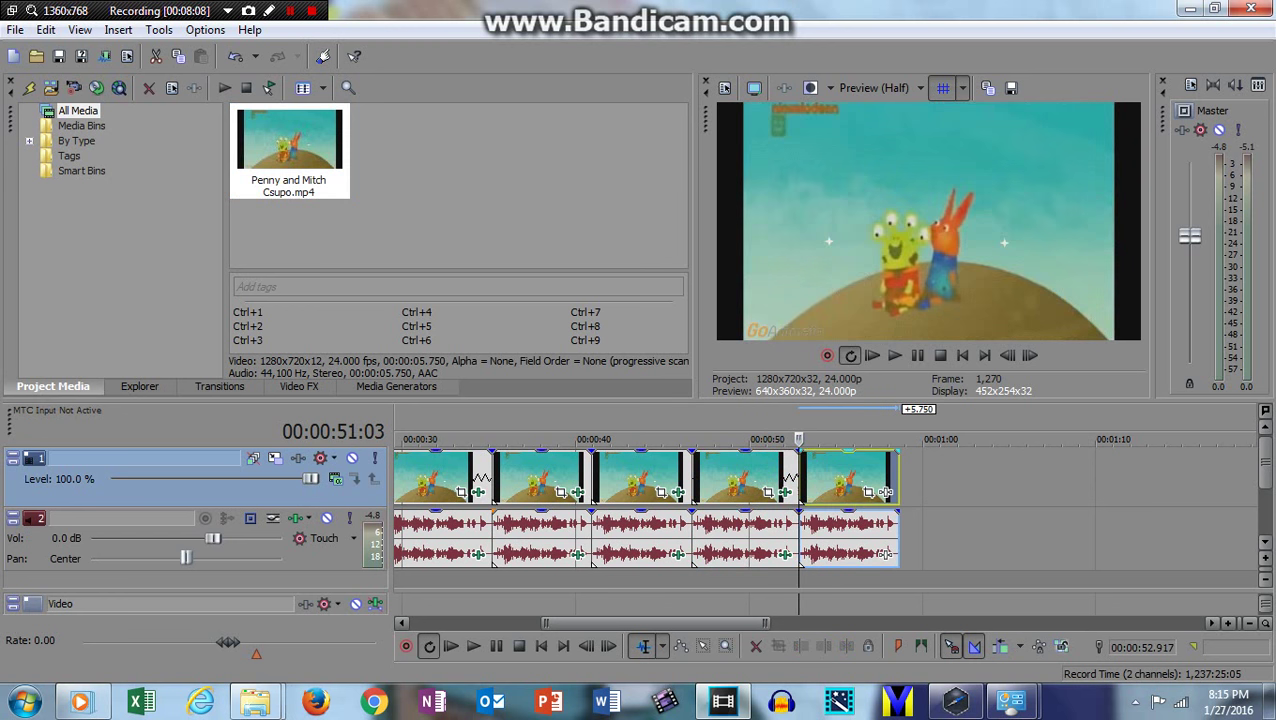
pyautogui.click(763, 478)
pyautogui.moveTo(850, 478); pyautogui.dragTo(848, 478)
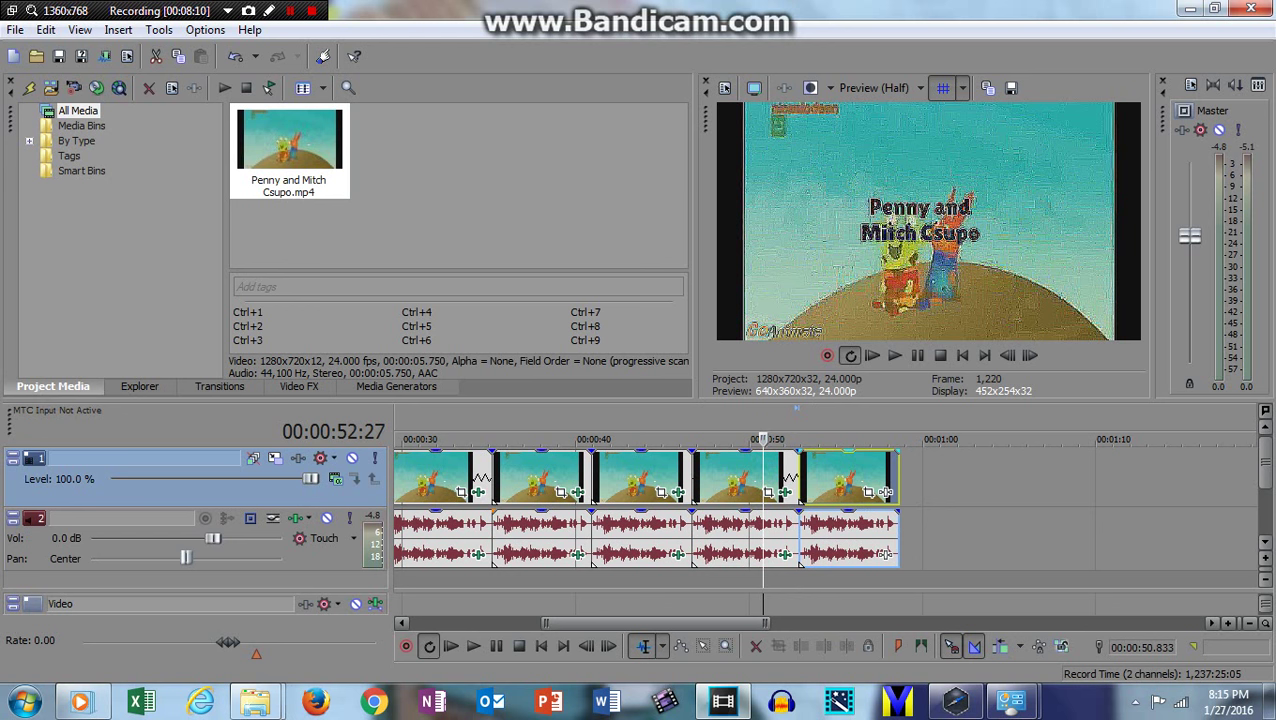
# Add the Mirror effect with the Reflect Right preset to the tenth clip and close the effect settings.
pyautogui.click(806, 470)
pyautogui.click(280, 389)
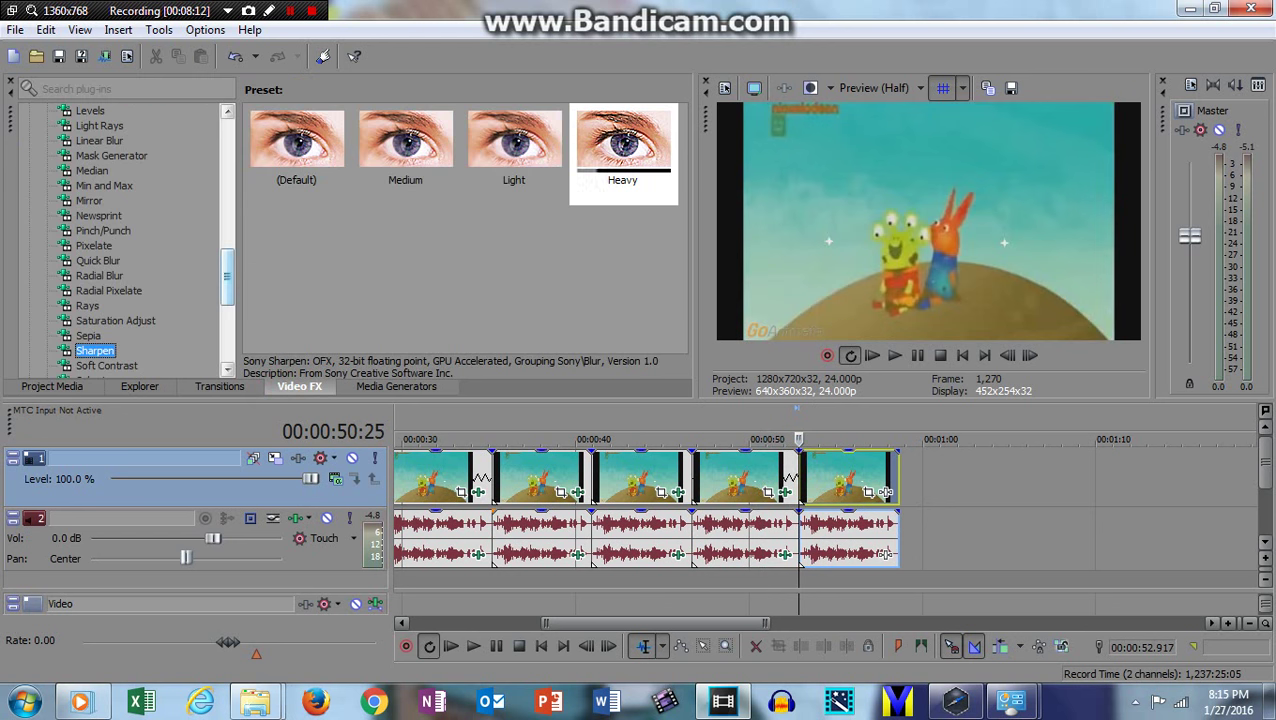
pyautogui.moveTo(222, 284); pyautogui.dragTo(222, 276)
pyautogui.click(89, 305)
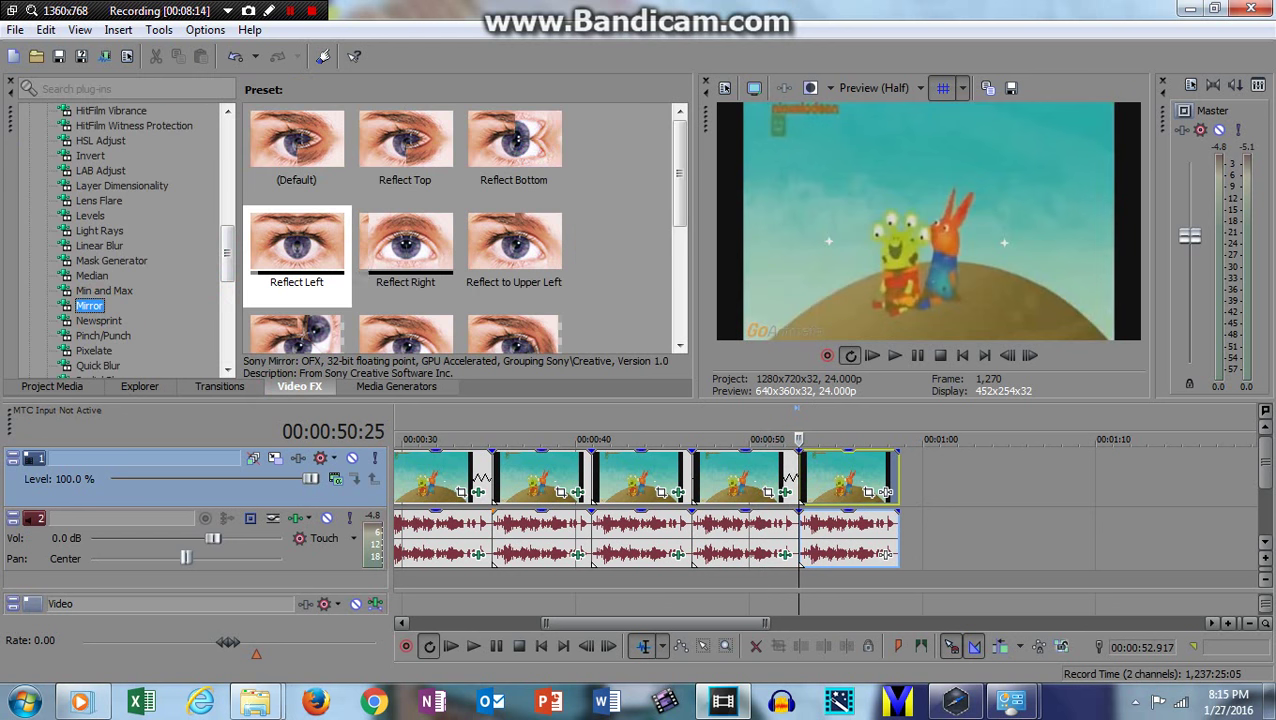
pyautogui.moveTo(405, 242); pyautogui.dragTo(885, 492)
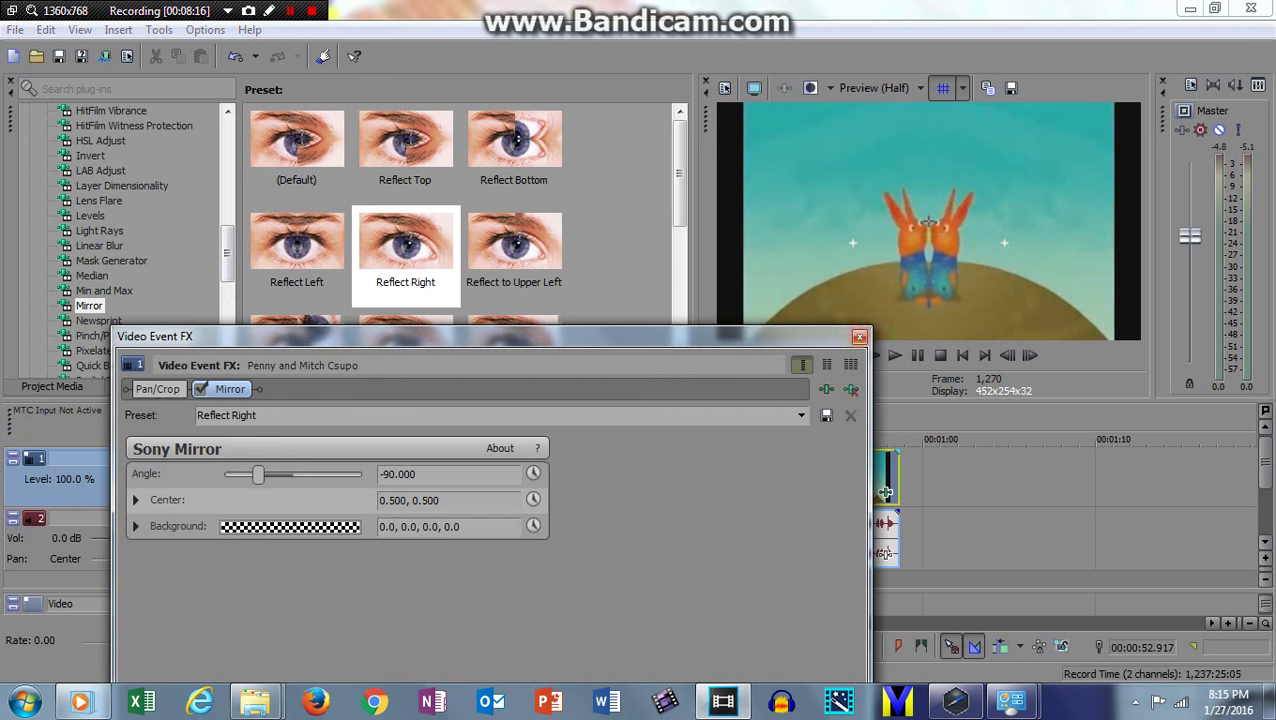
pyautogui.click(859, 336)
# Add the IL Vocodex (demo) plug-in to the tenth clip's audio.
pyautogui.click(885, 554)
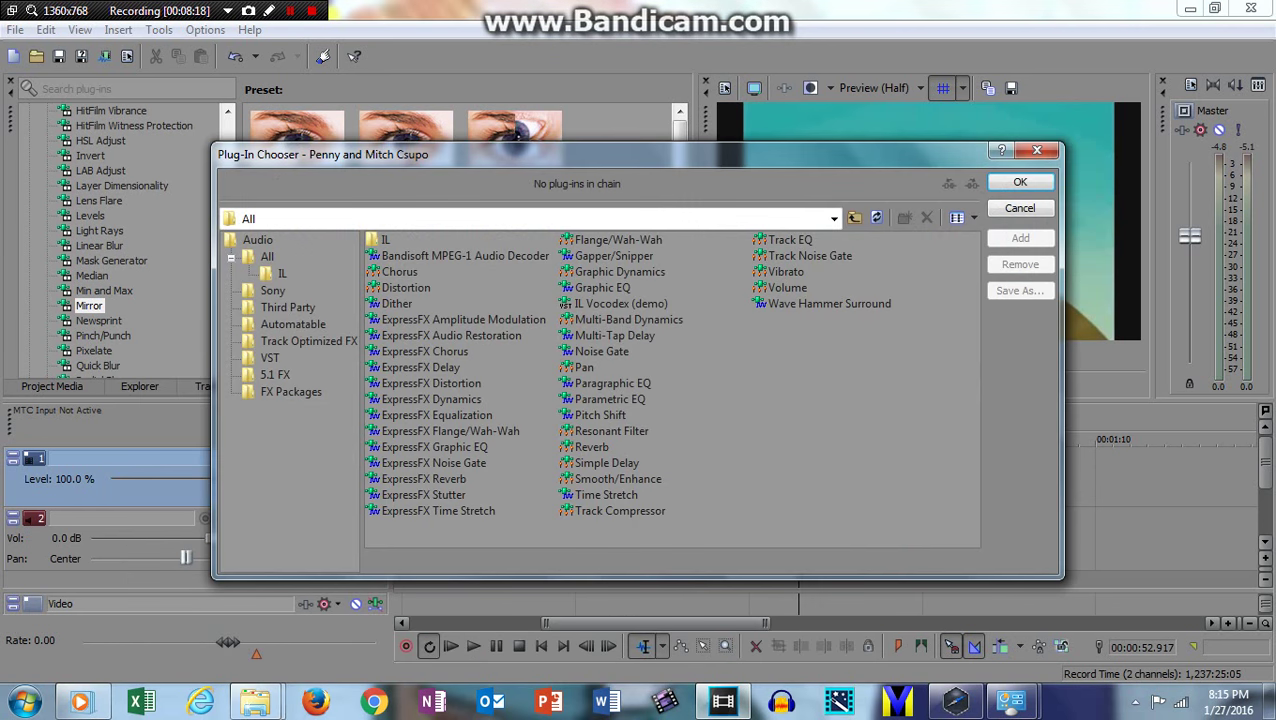
pyautogui.click(638, 314)
pyautogui.click(657, 302)
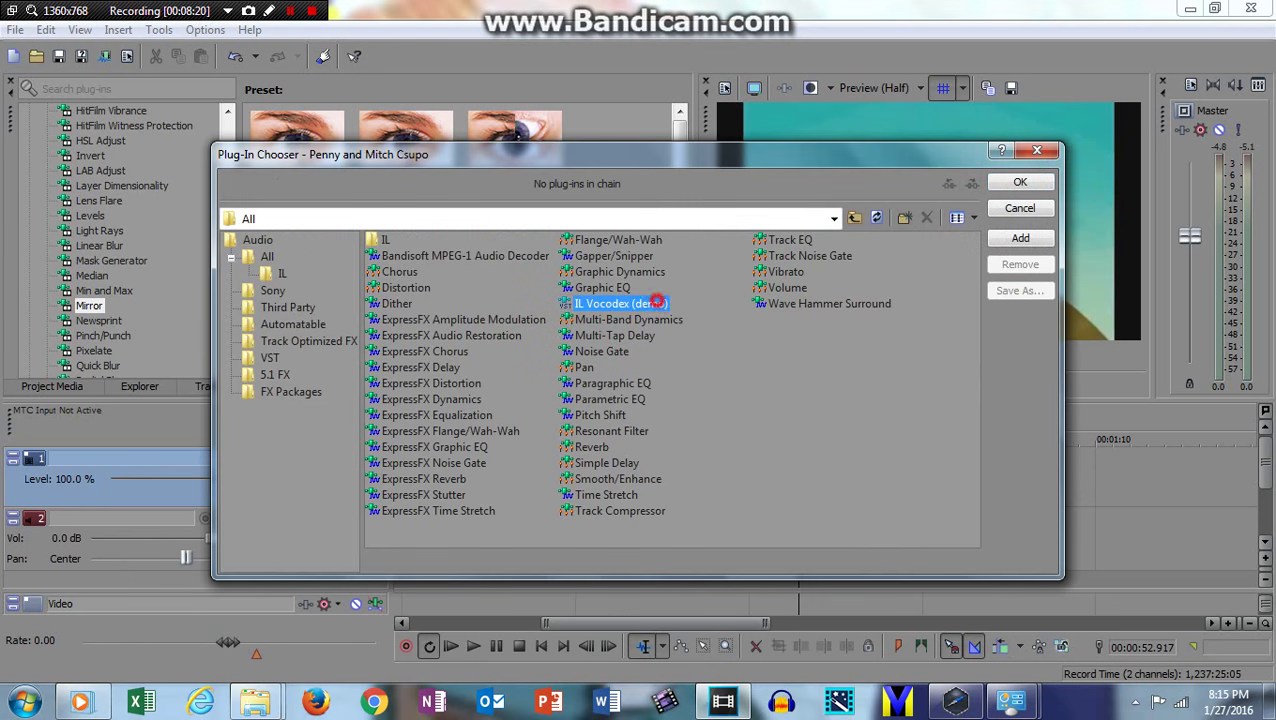
pyautogui.click(1020, 238)
pyautogui.click(1020, 182)
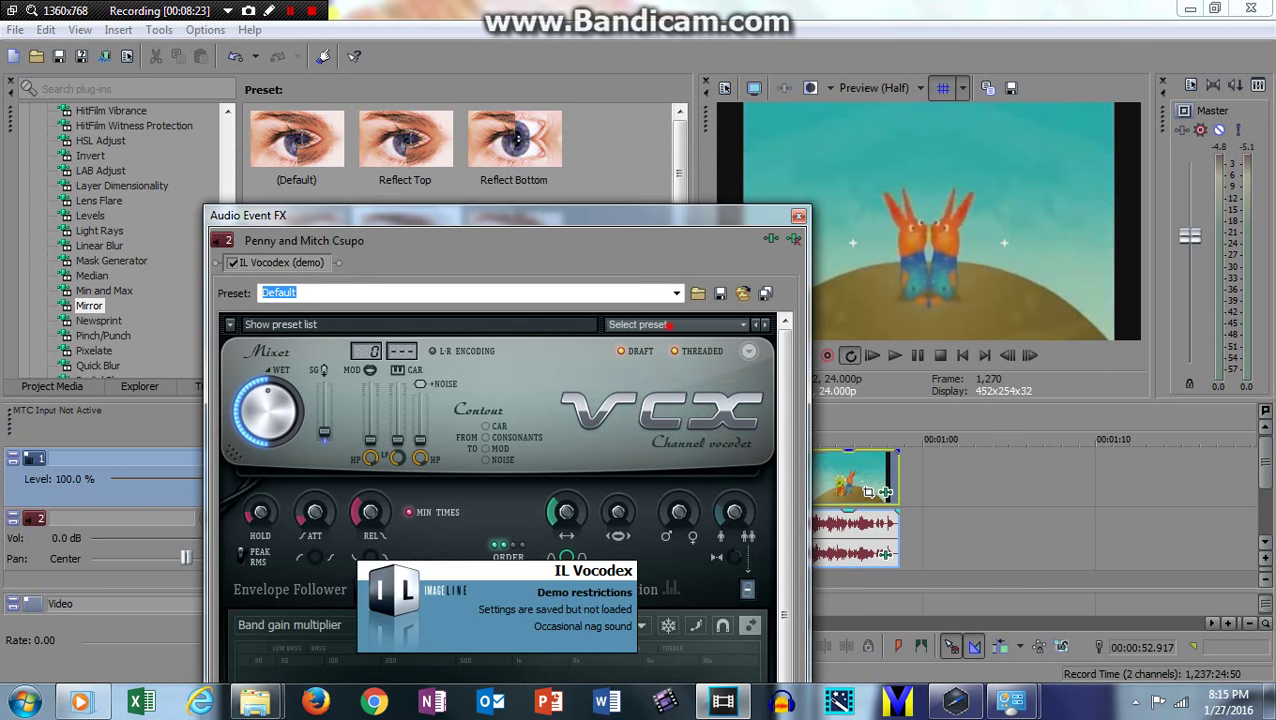
# Choose a built-in Vocodex preset, set its synth sound to Power, and play back the tenth clip.
pyautogui.click(675, 324)
pyautogui.click(659, 536)
pyautogui.moveTo(693, 210); pyautogui.dragTo(722, 164)
pyautogui.moveTo(813, 343); pyautogui.dragTo(813, 480)
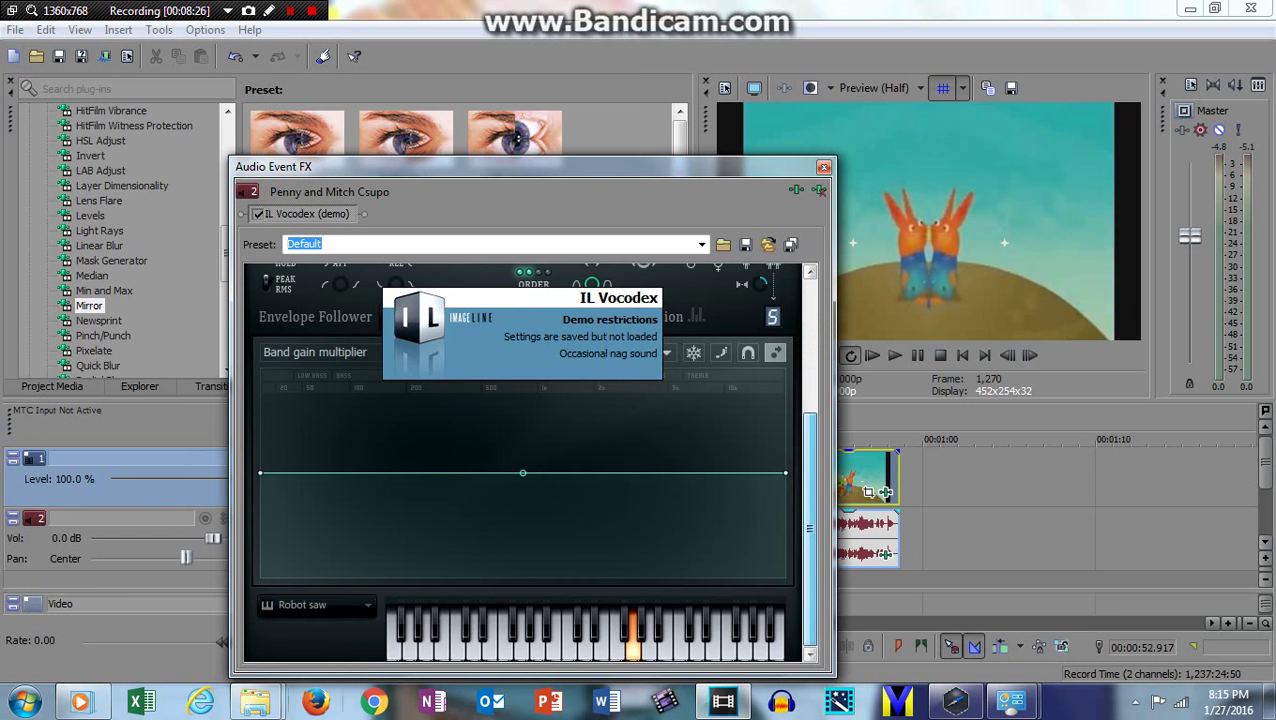
pyautogui.click(315, 605)
pyautogui.click(535, 600)
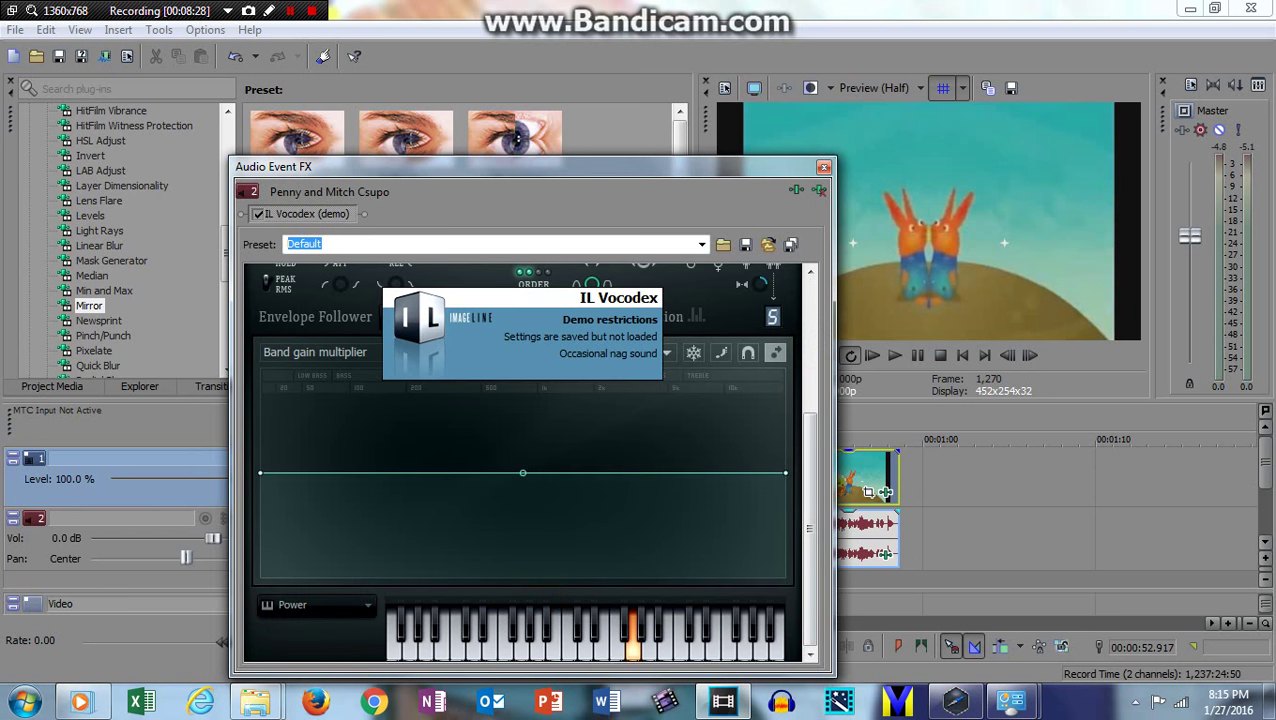
pyautogui.click(823, 166)
pyautogui.press('space')
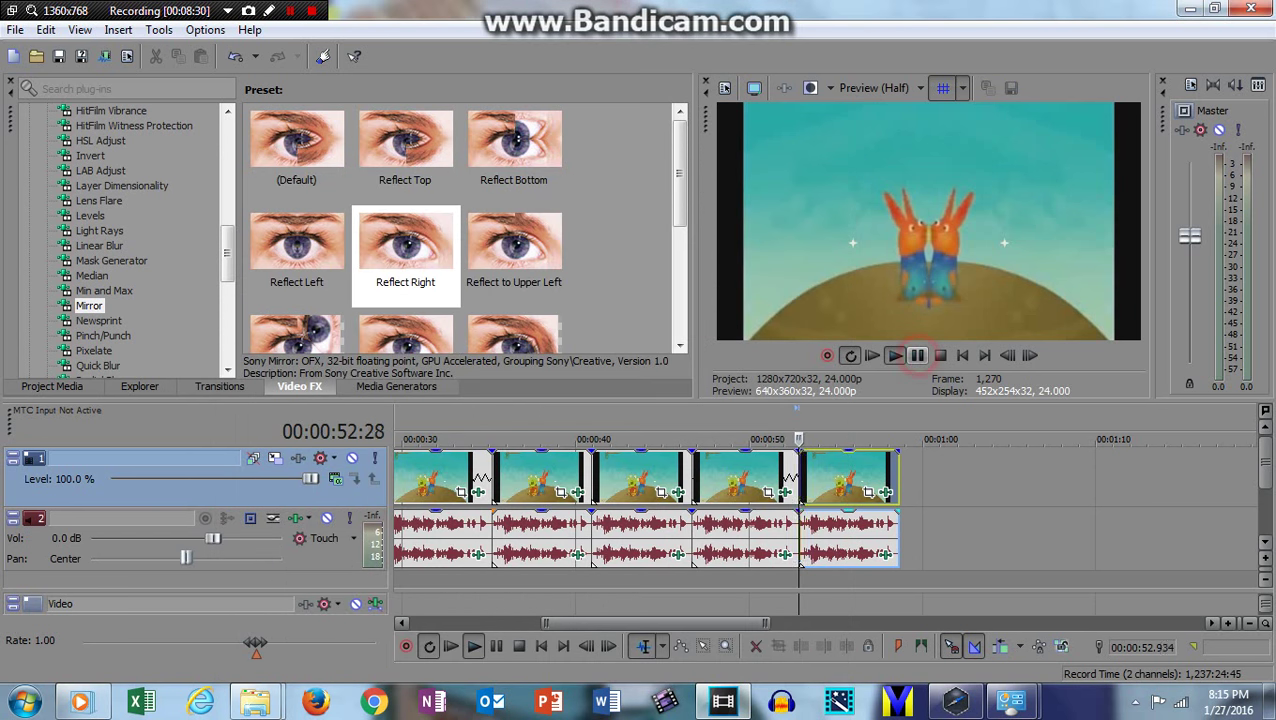